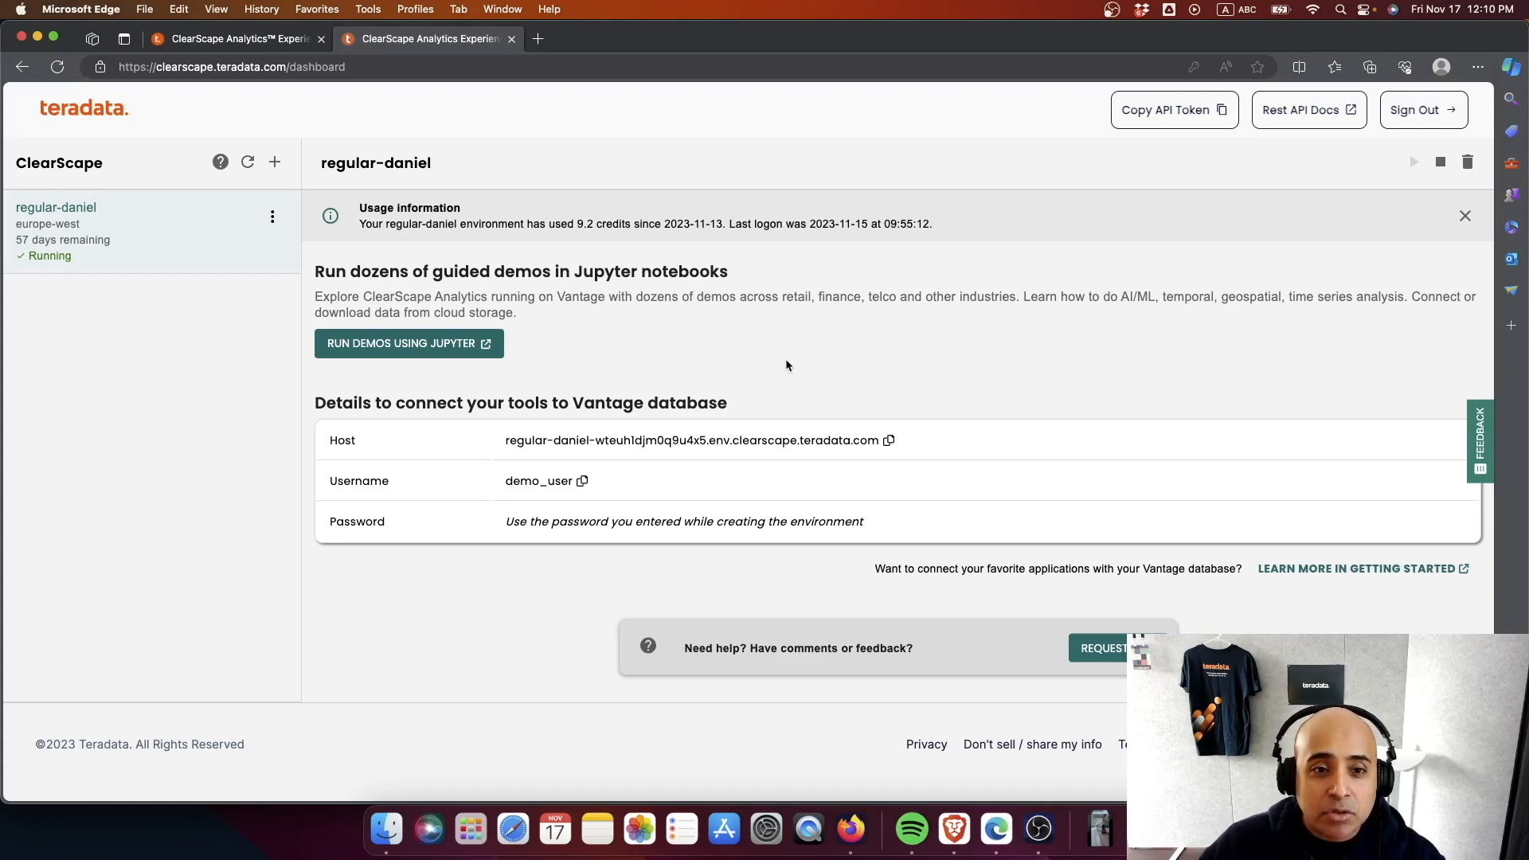
# - Launch the Jupyter demos and open K-Means_Clustering_and_ML_model_SQL.ipynb from the K-Means_Clustering_and_ML_model folder under UseCases
pyautogui.click(467, 358)
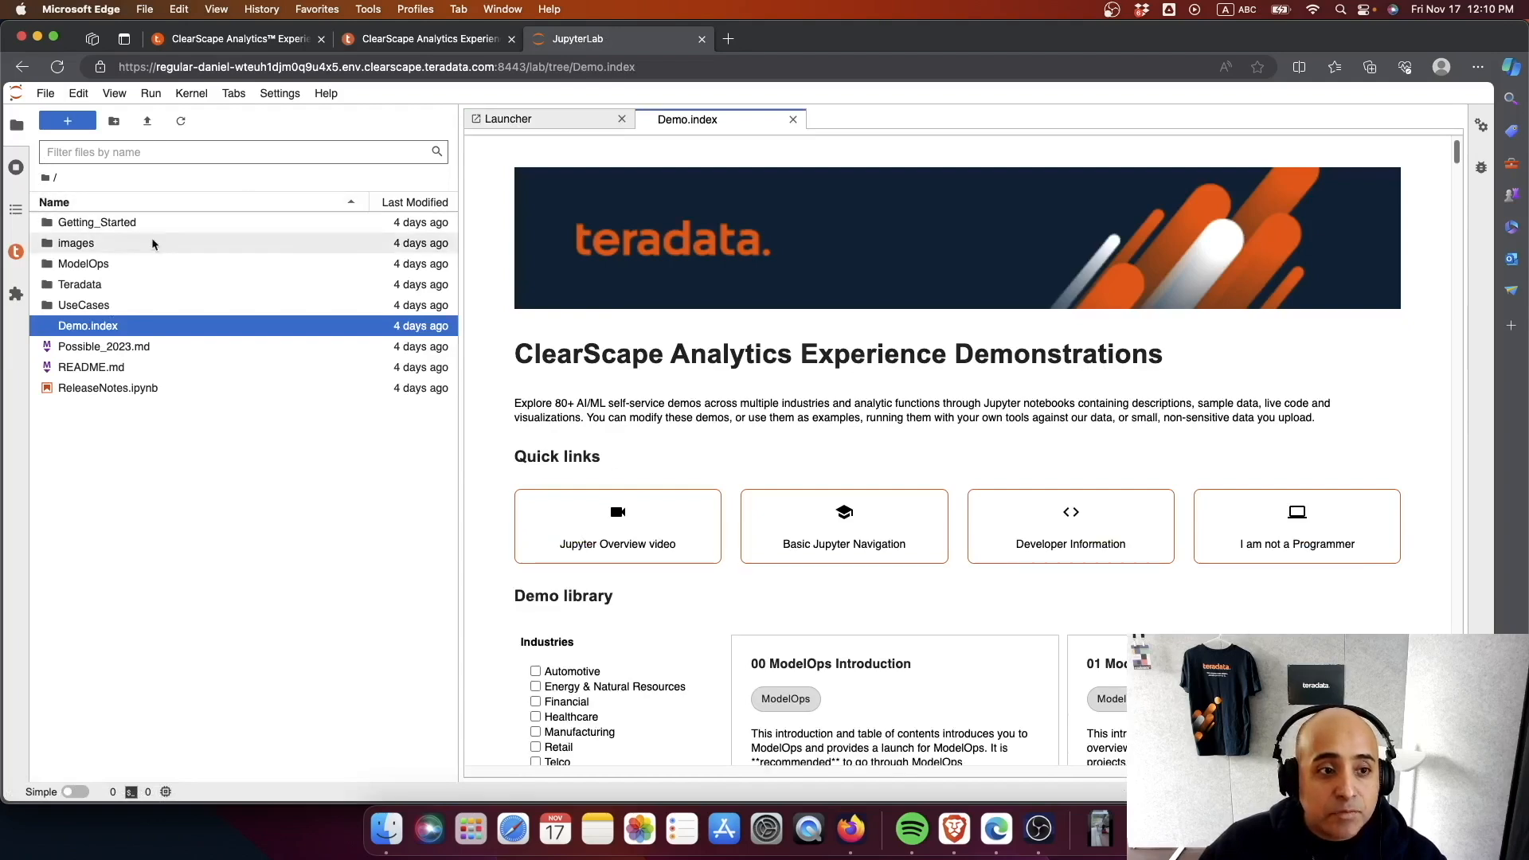
pyautogui.doubleClick(81, 301)
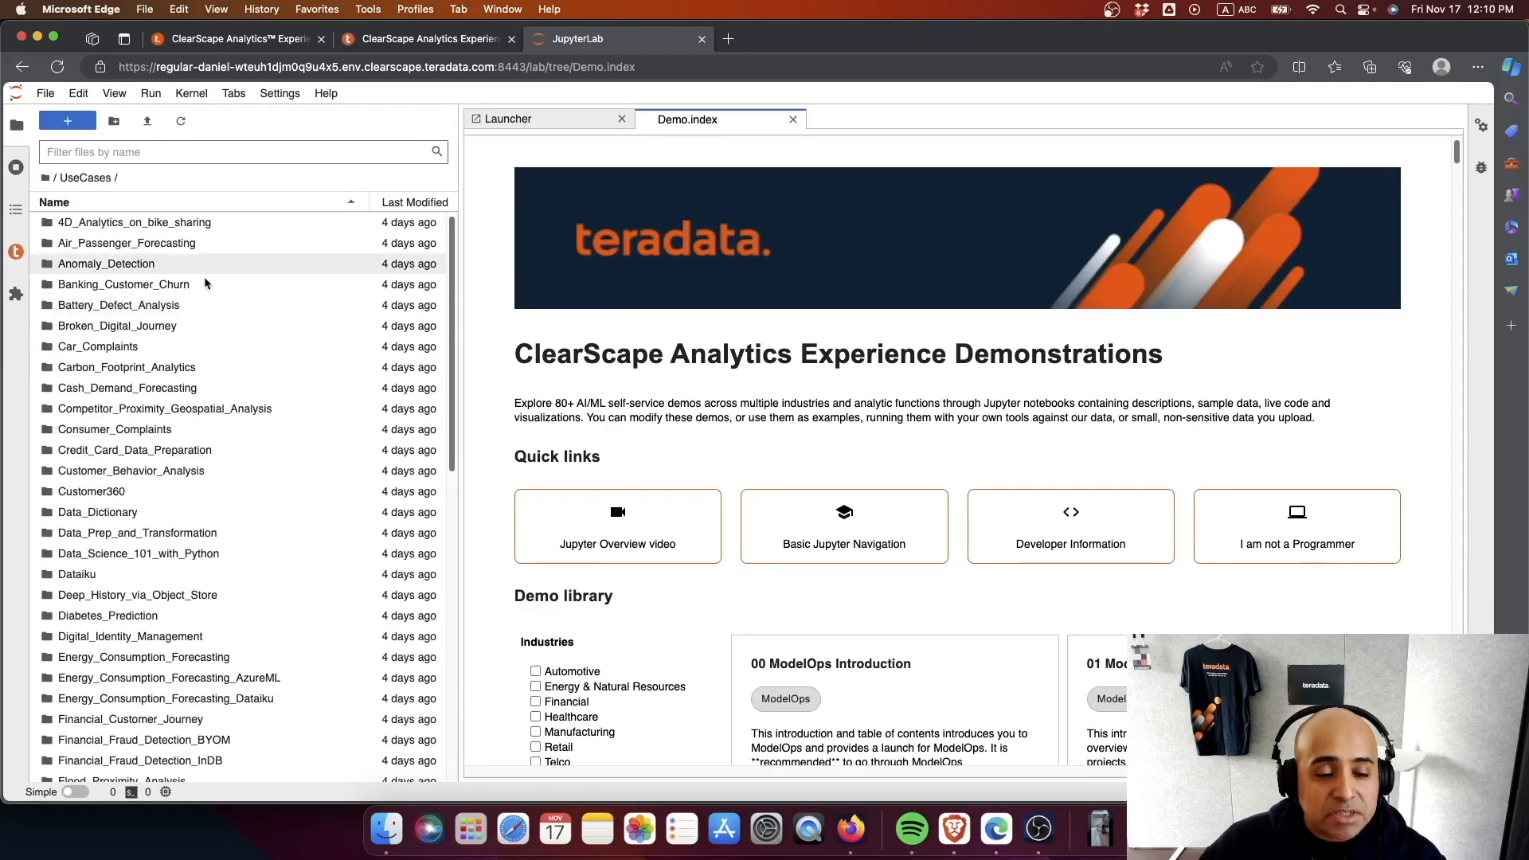
pyautogui.scroll(-1, 227, 333)
pyautogui.scroll(-2, 229, 334)
pyautogui.scroll(3, 230, 332)
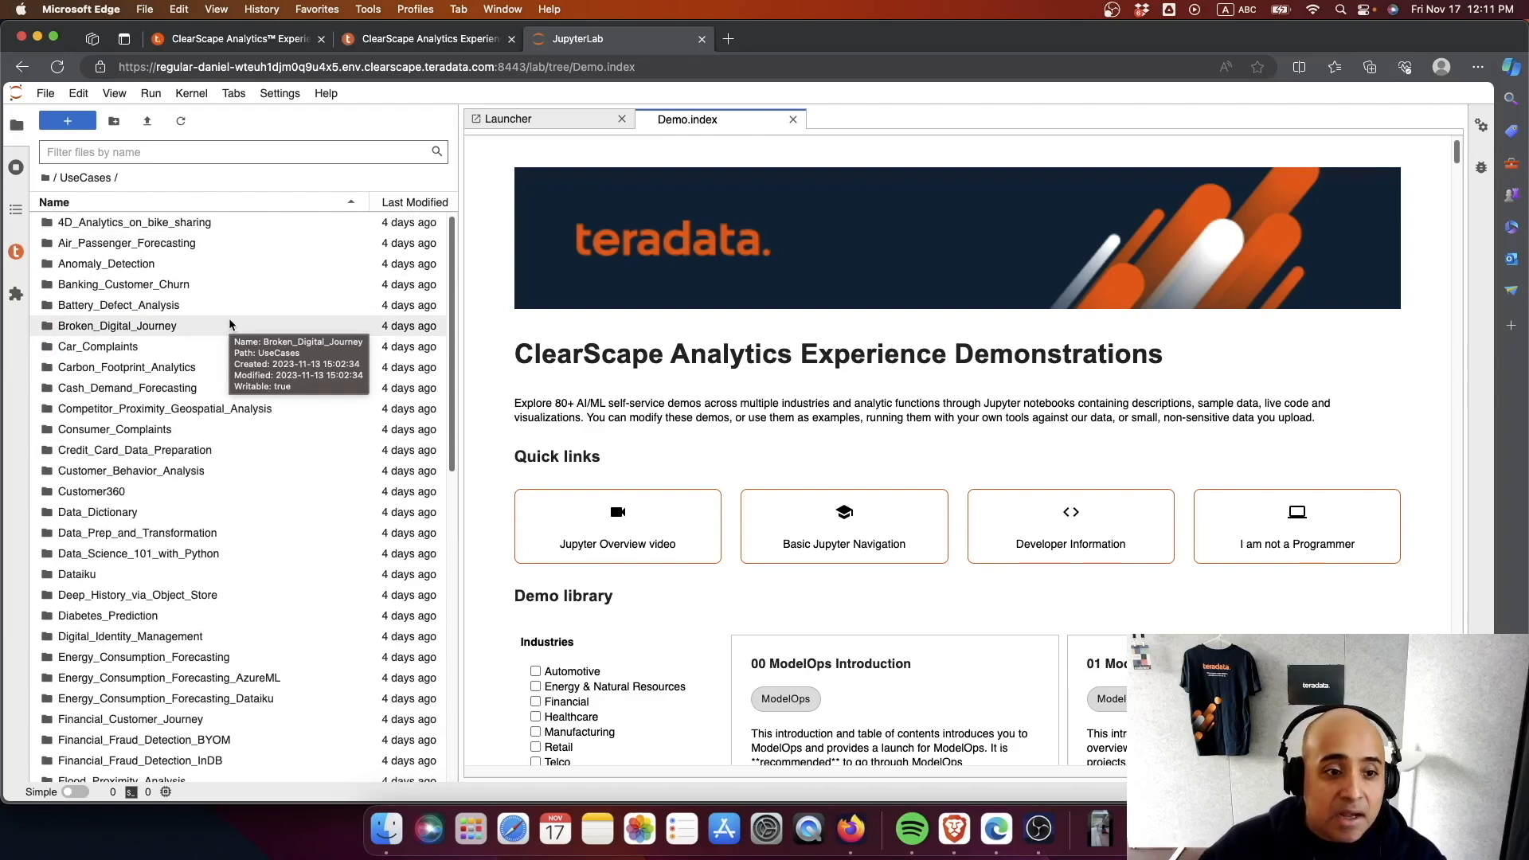
pyautogui.scroll(-5, 218, 351)
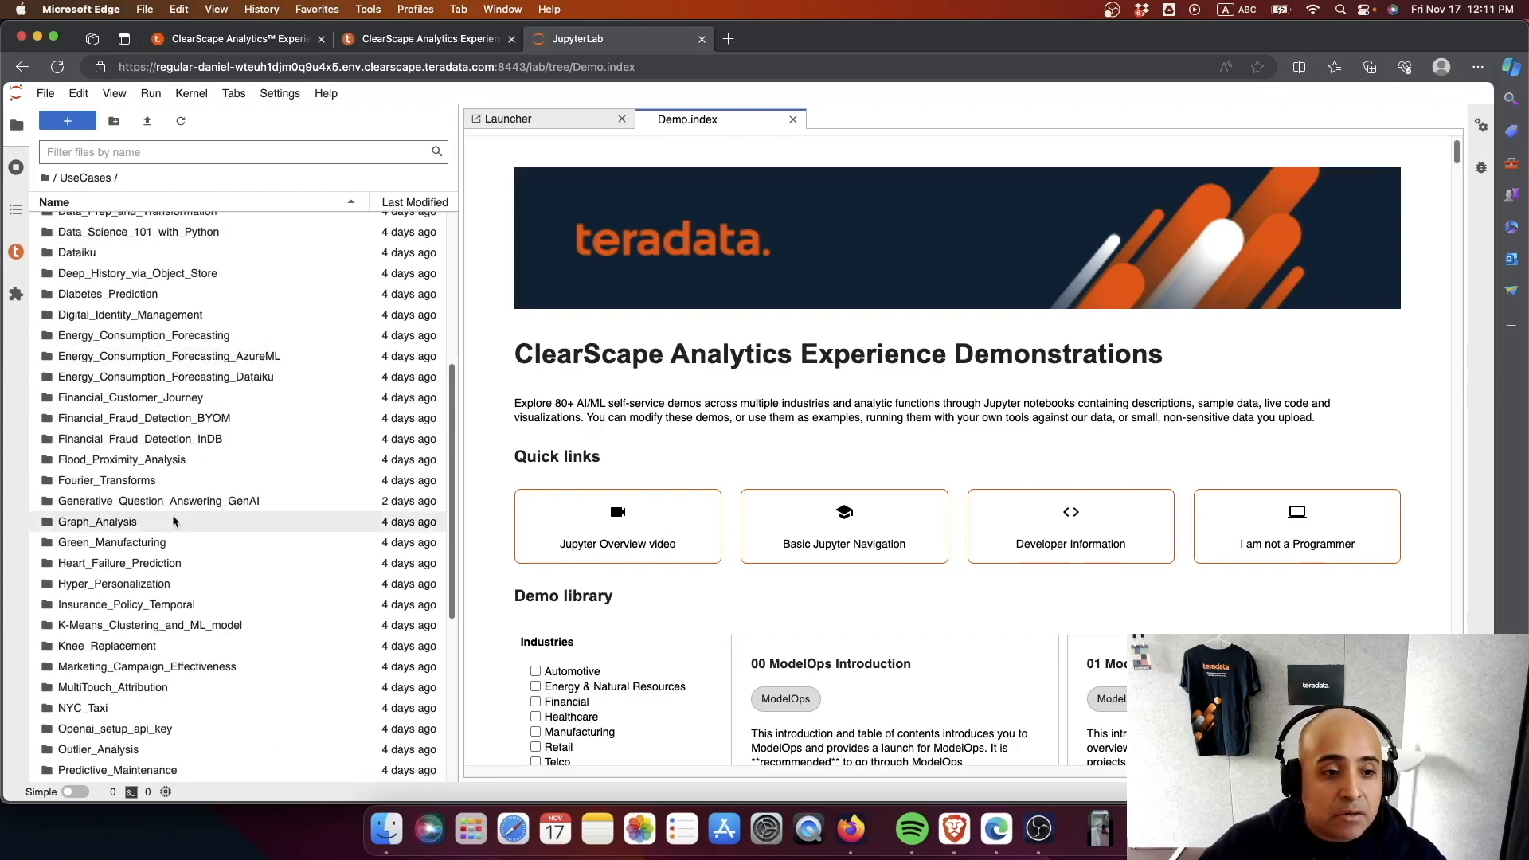
pyautogui.doubleClick(169, 625)
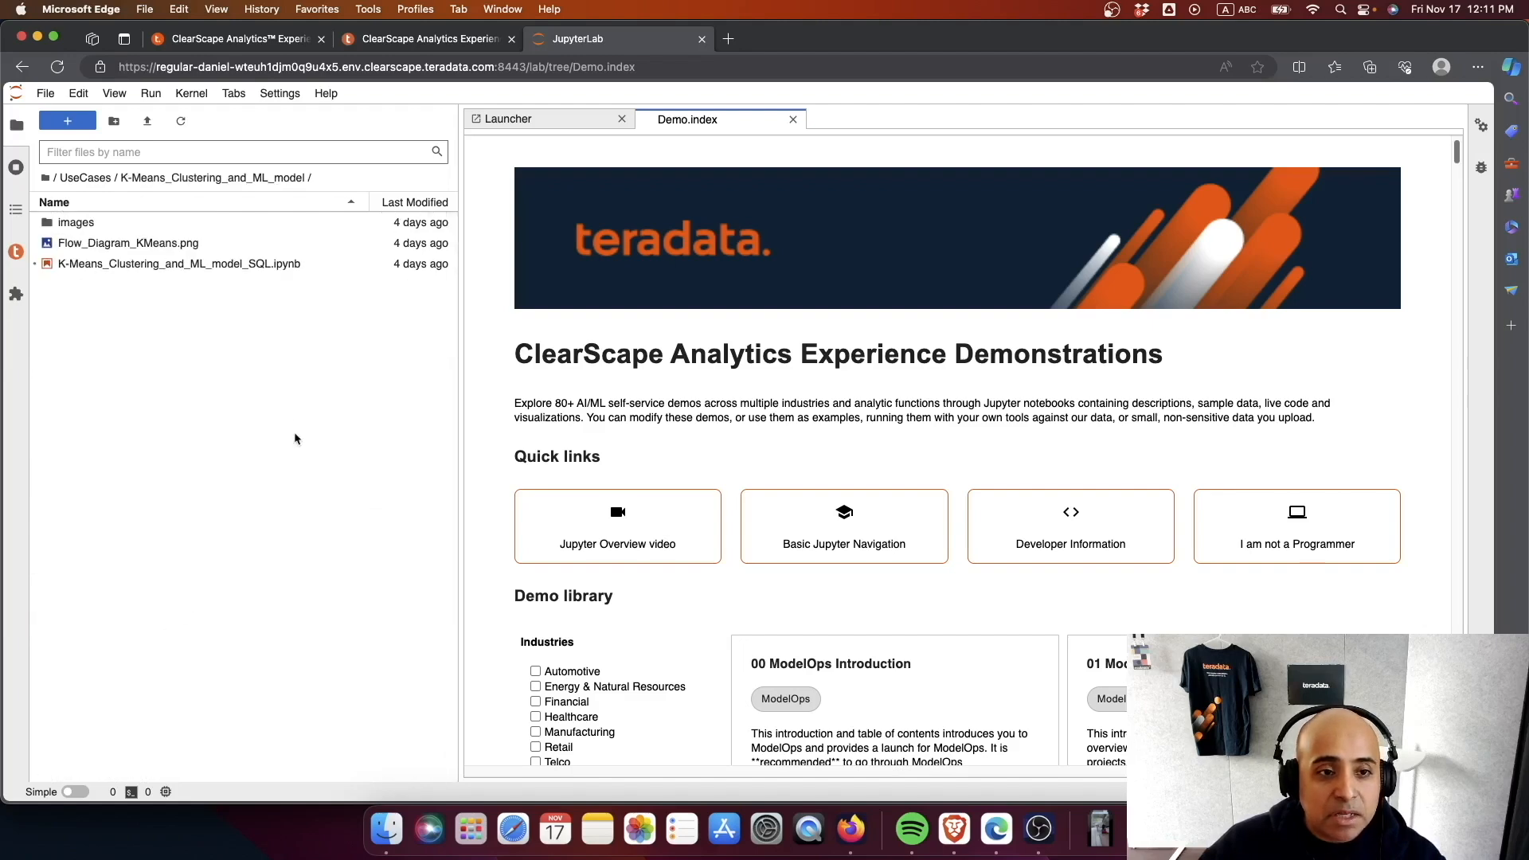
pyautogui.doubleClick(148, 263)
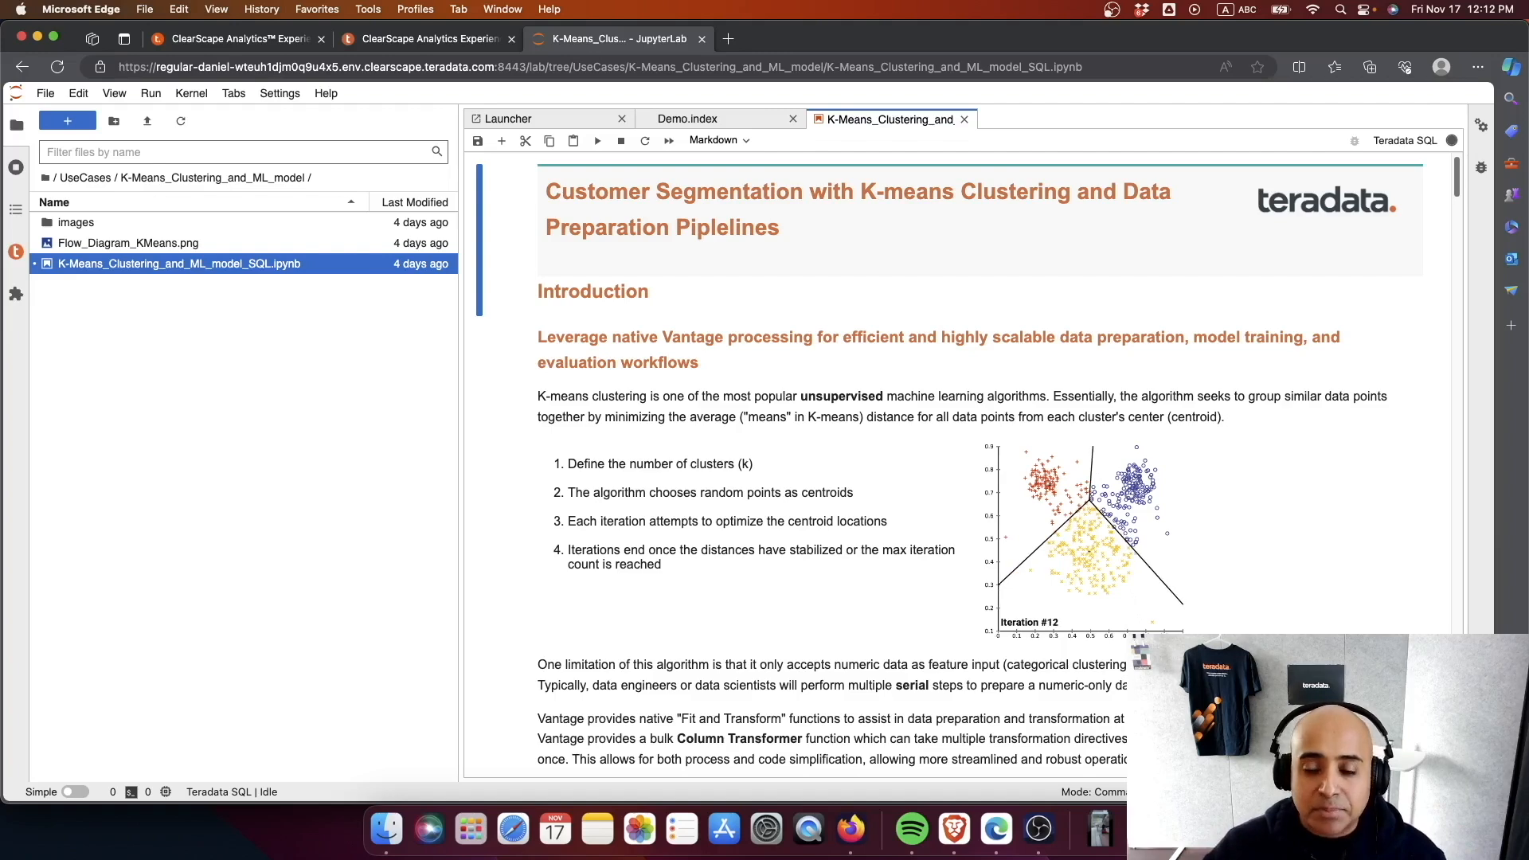
# - Run the get_data call for DEMO_Retail_cloud and re-enter the database password to restore the connection
pyautogui.scroll(-15, 1036, 634)
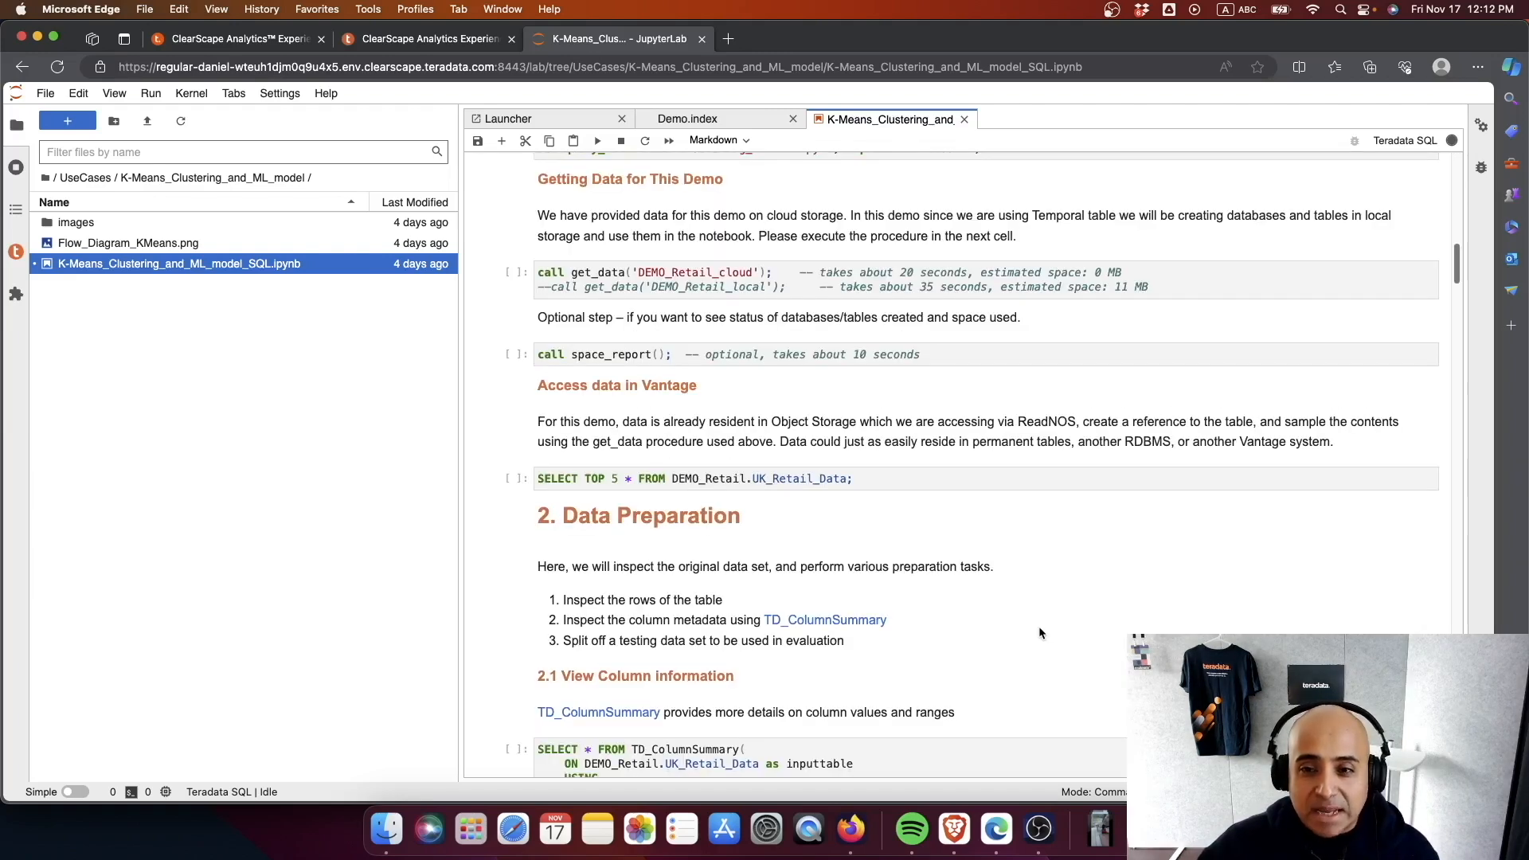
pyautogui.click(1186, 290)
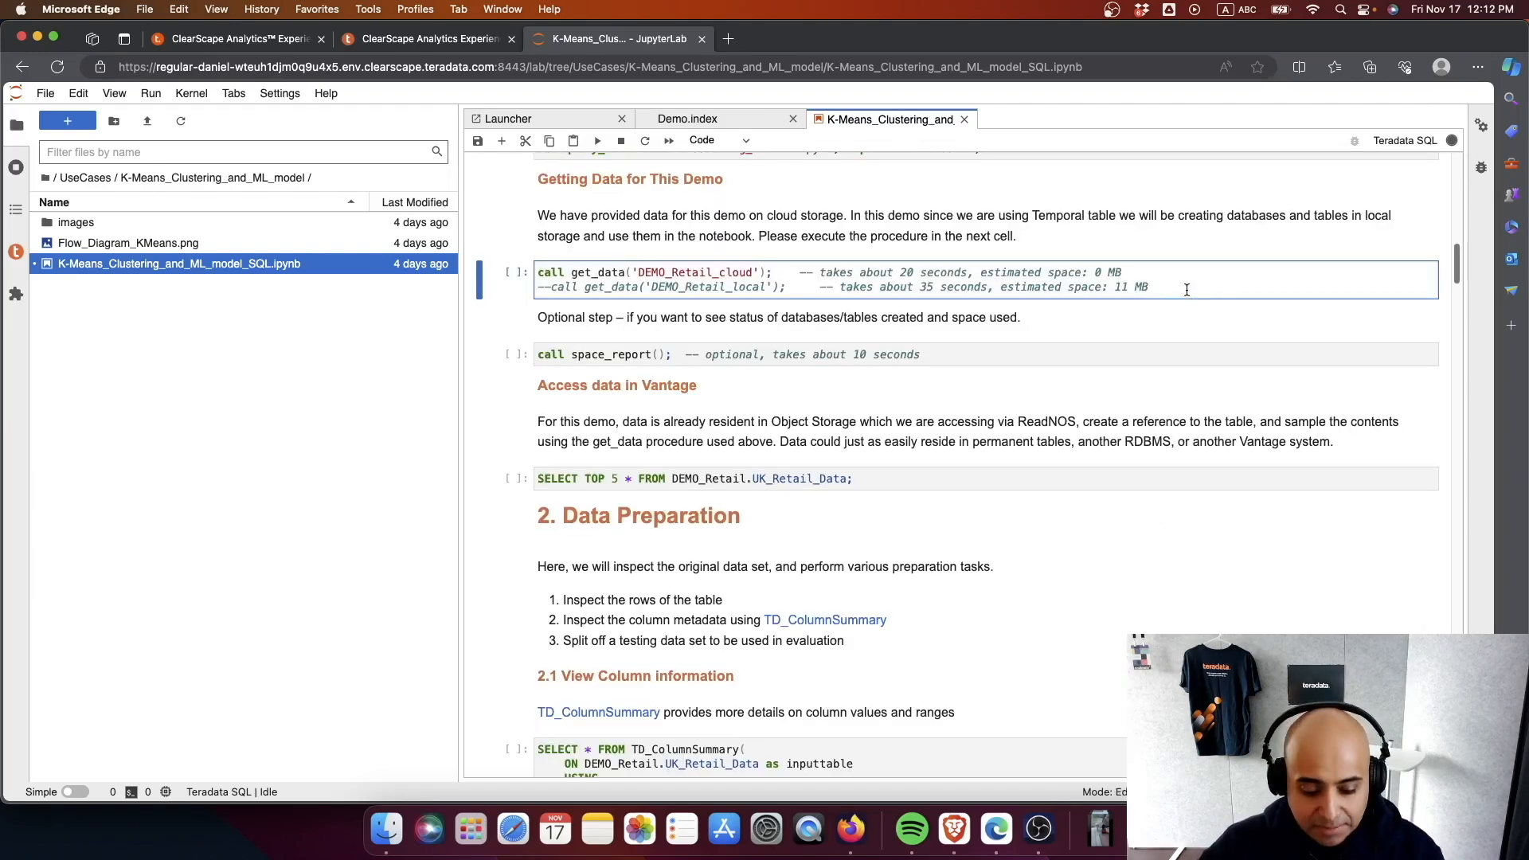
pyautogui.hotkey('ctrl', 'Return')
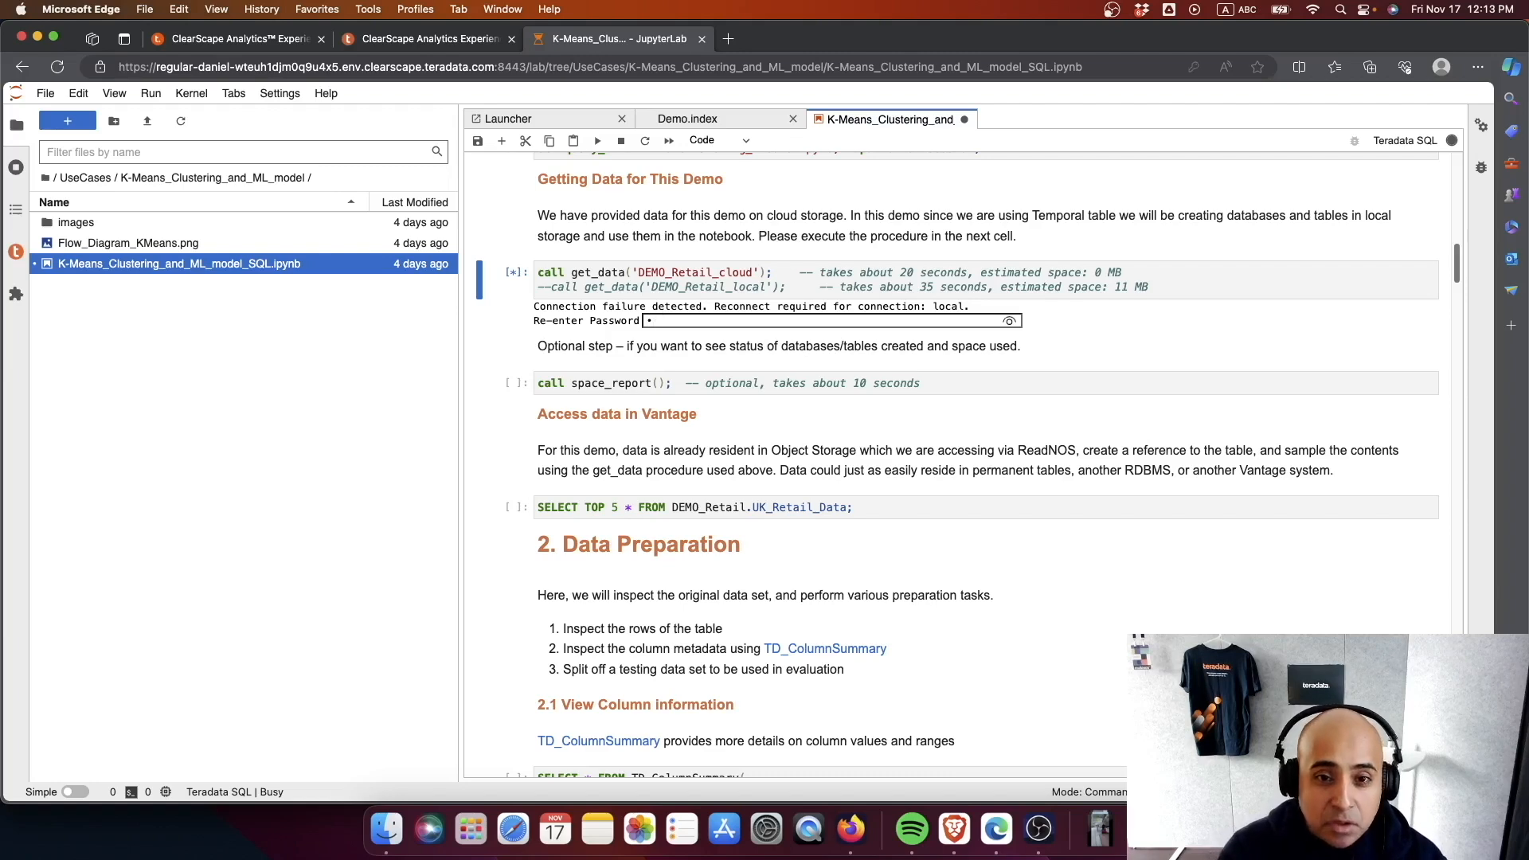
pyautogui.write('••')
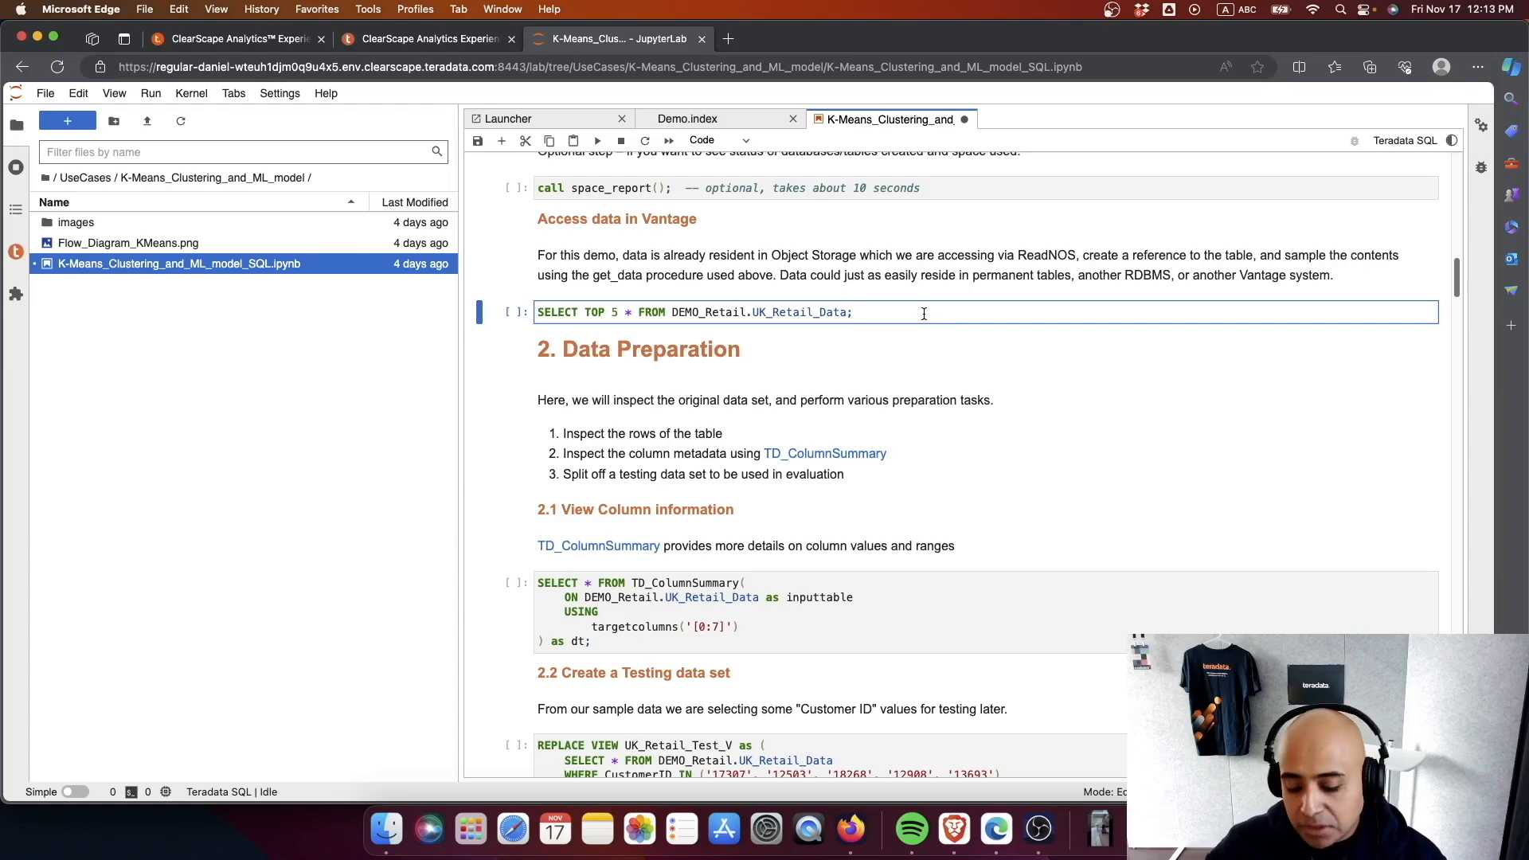
# - Query the top 5 rows of DEMO_Retail.UK_Retail_Data, review the result columns, and summarize the table's columns with TD_ColumnSummary
pyautogui.hotkey('ctrl', 'Return')
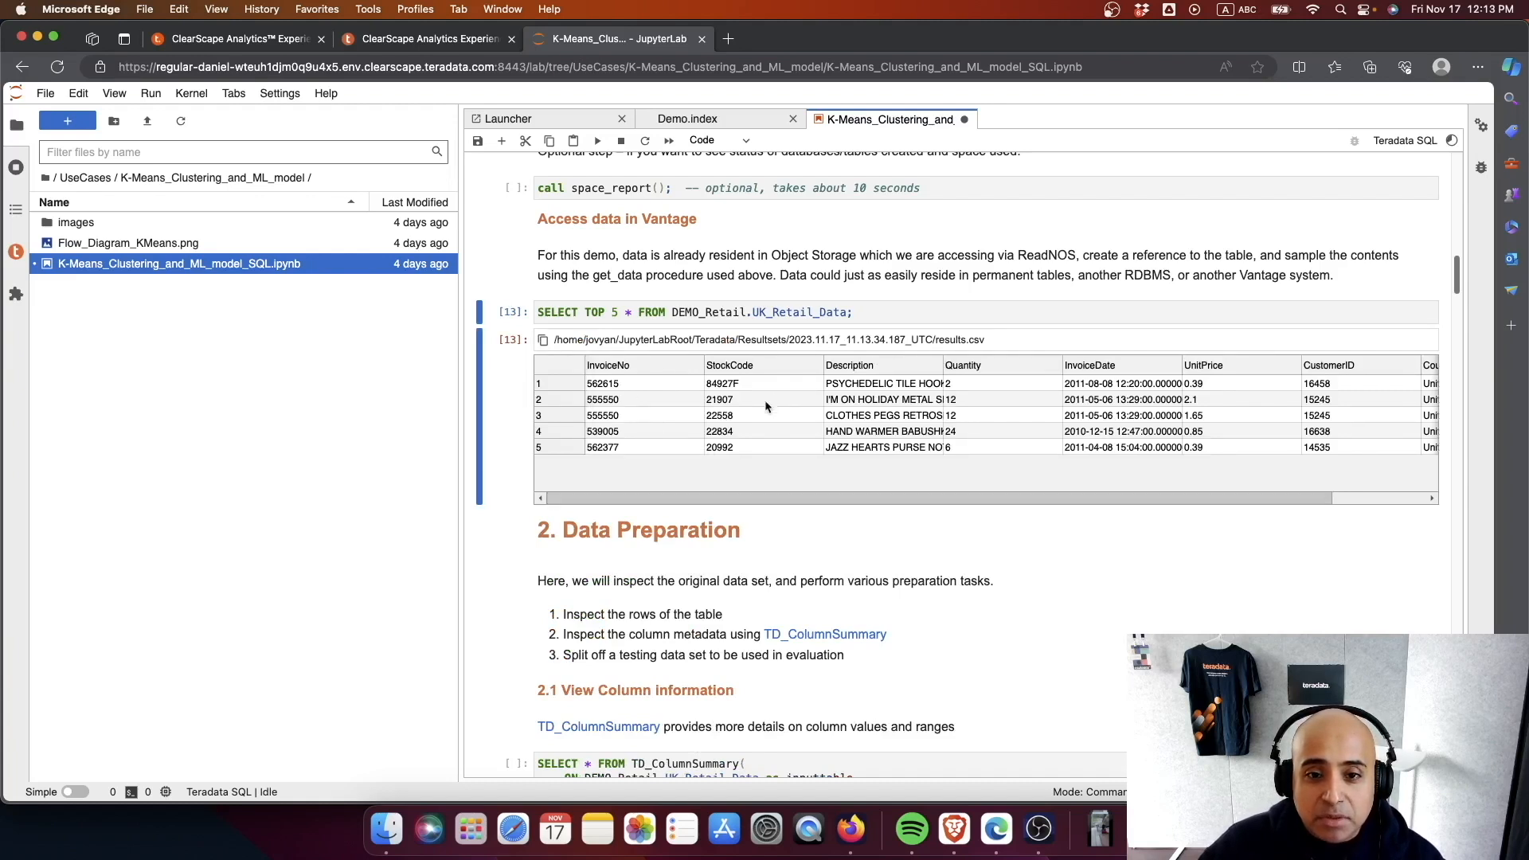
pyautogui.hscroll(3, 809, 493)
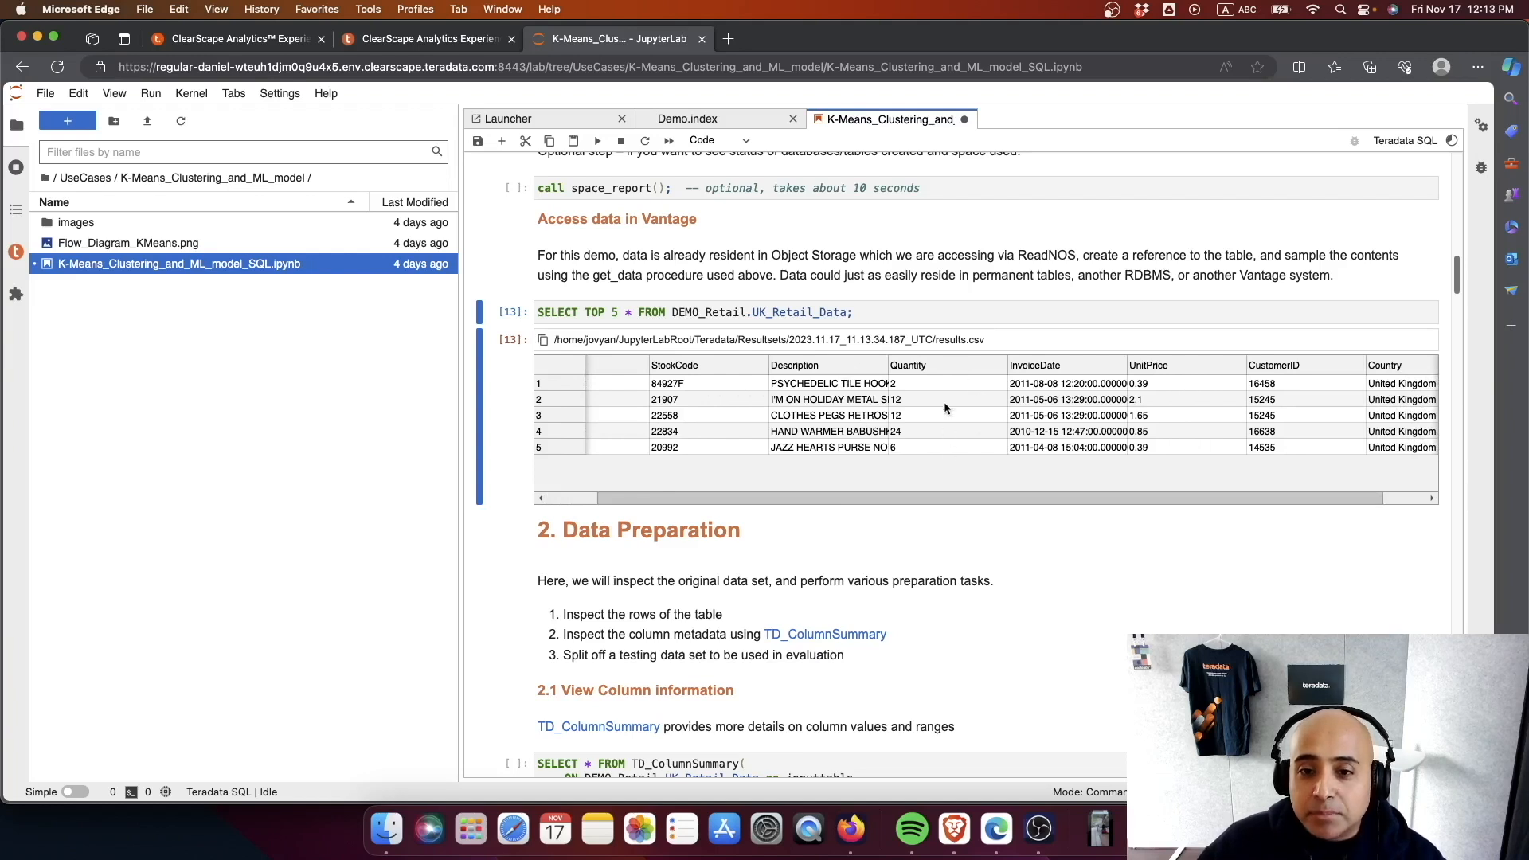
pyautogui.hscroll(2, 929, 384)
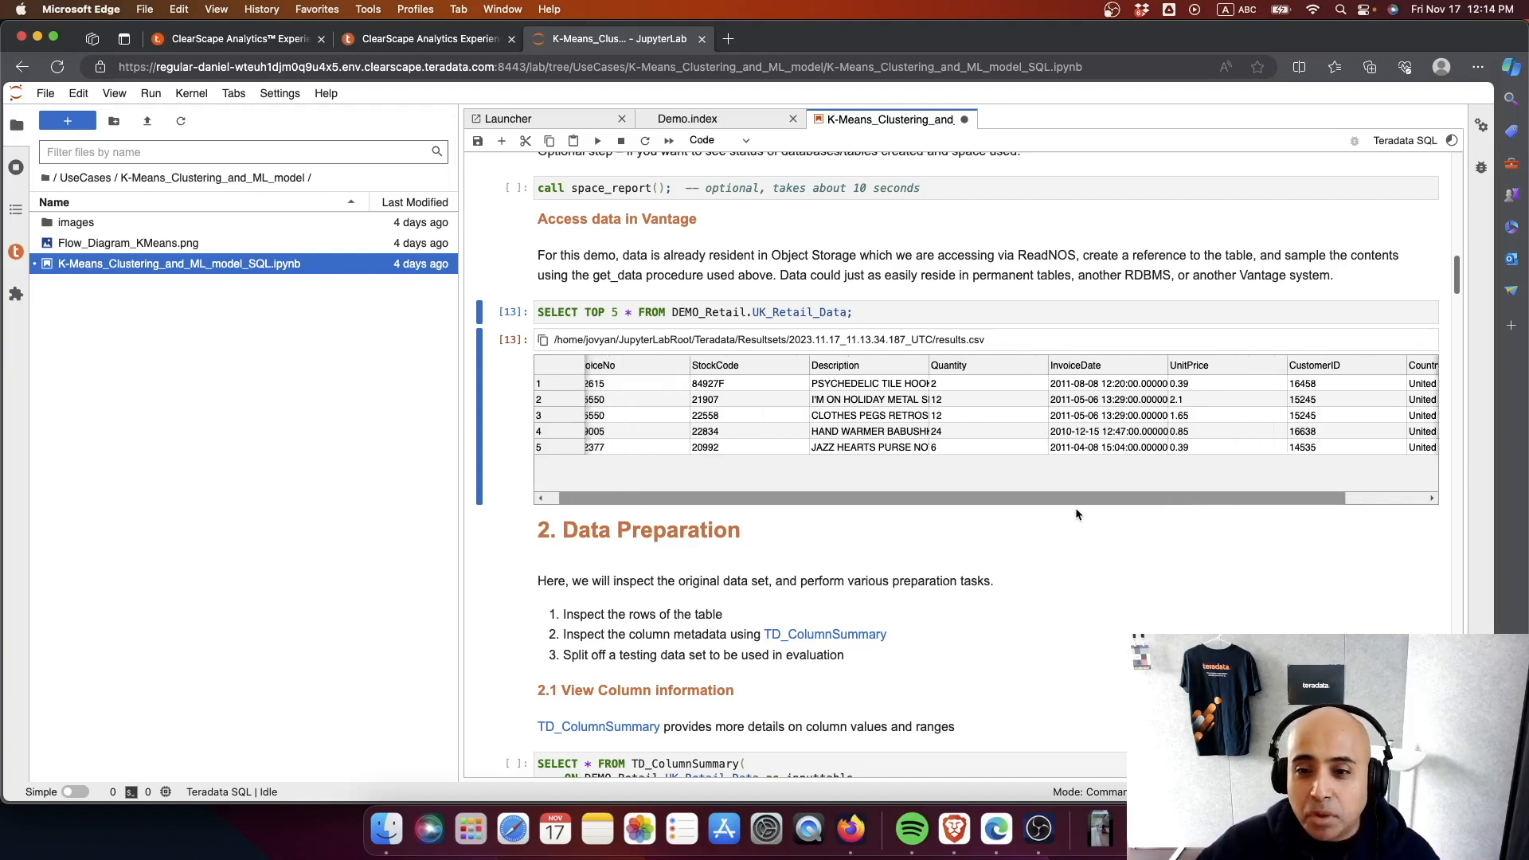
pyautogui.moveTo(1159, 507); pyautogui.dragTo(1066, 505)
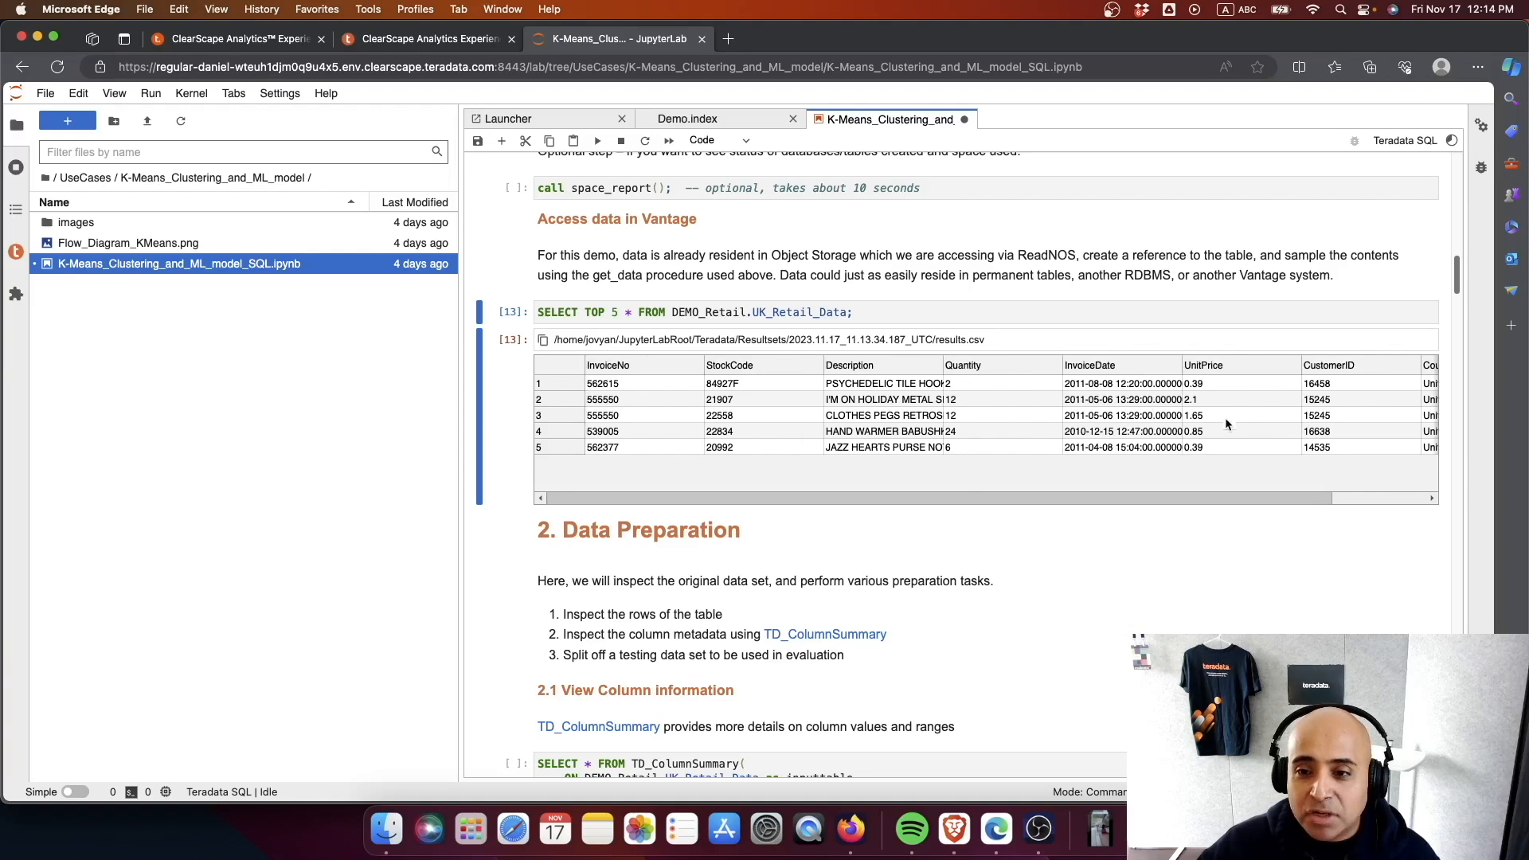
pyautogui.hscroll(3, 1183, 490)
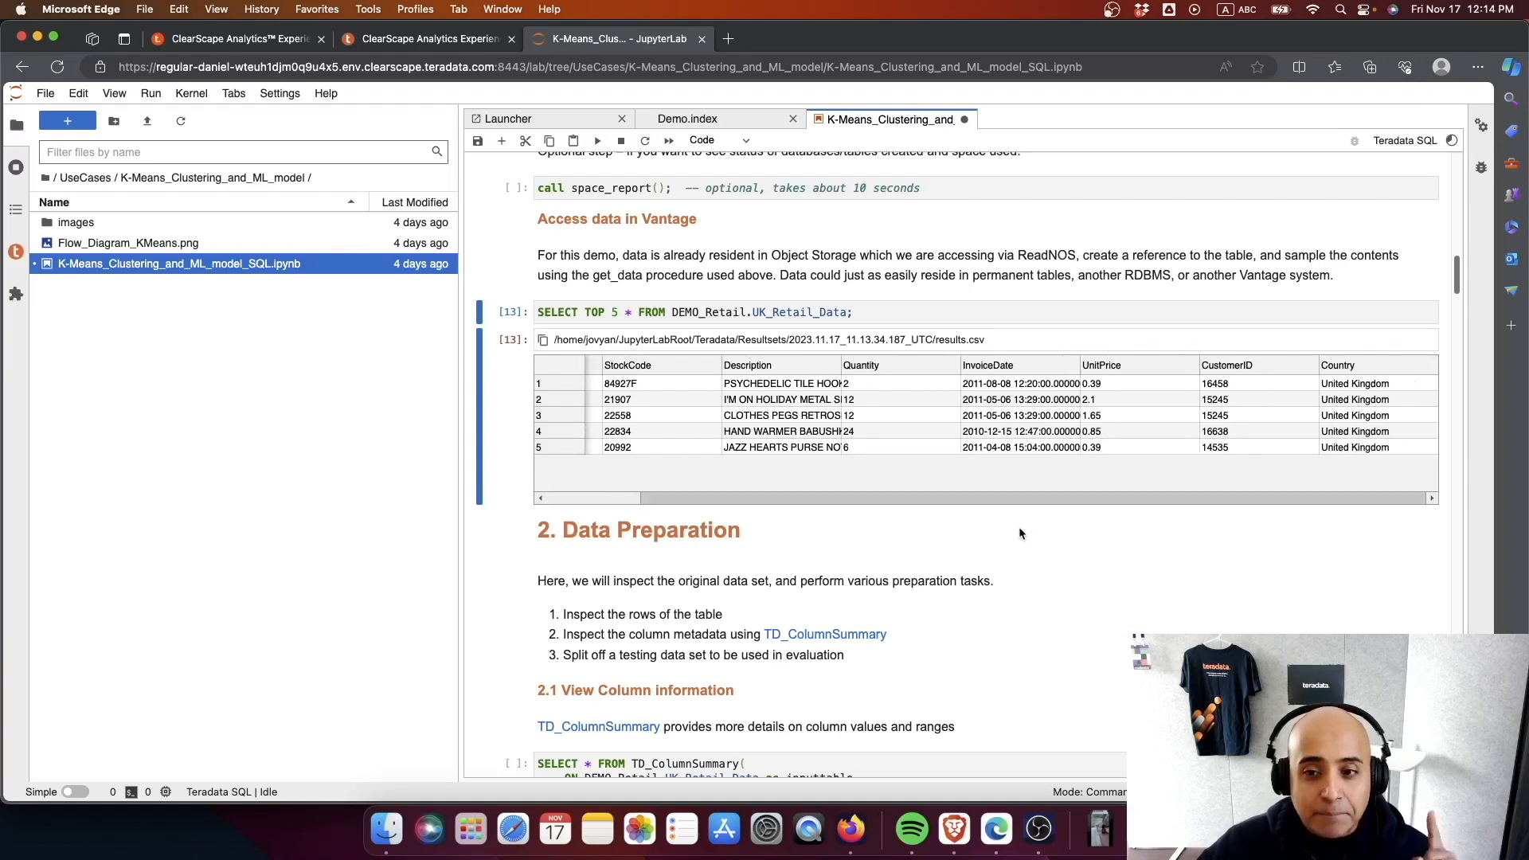
pyautogui.scroll(1, 1019, 528)
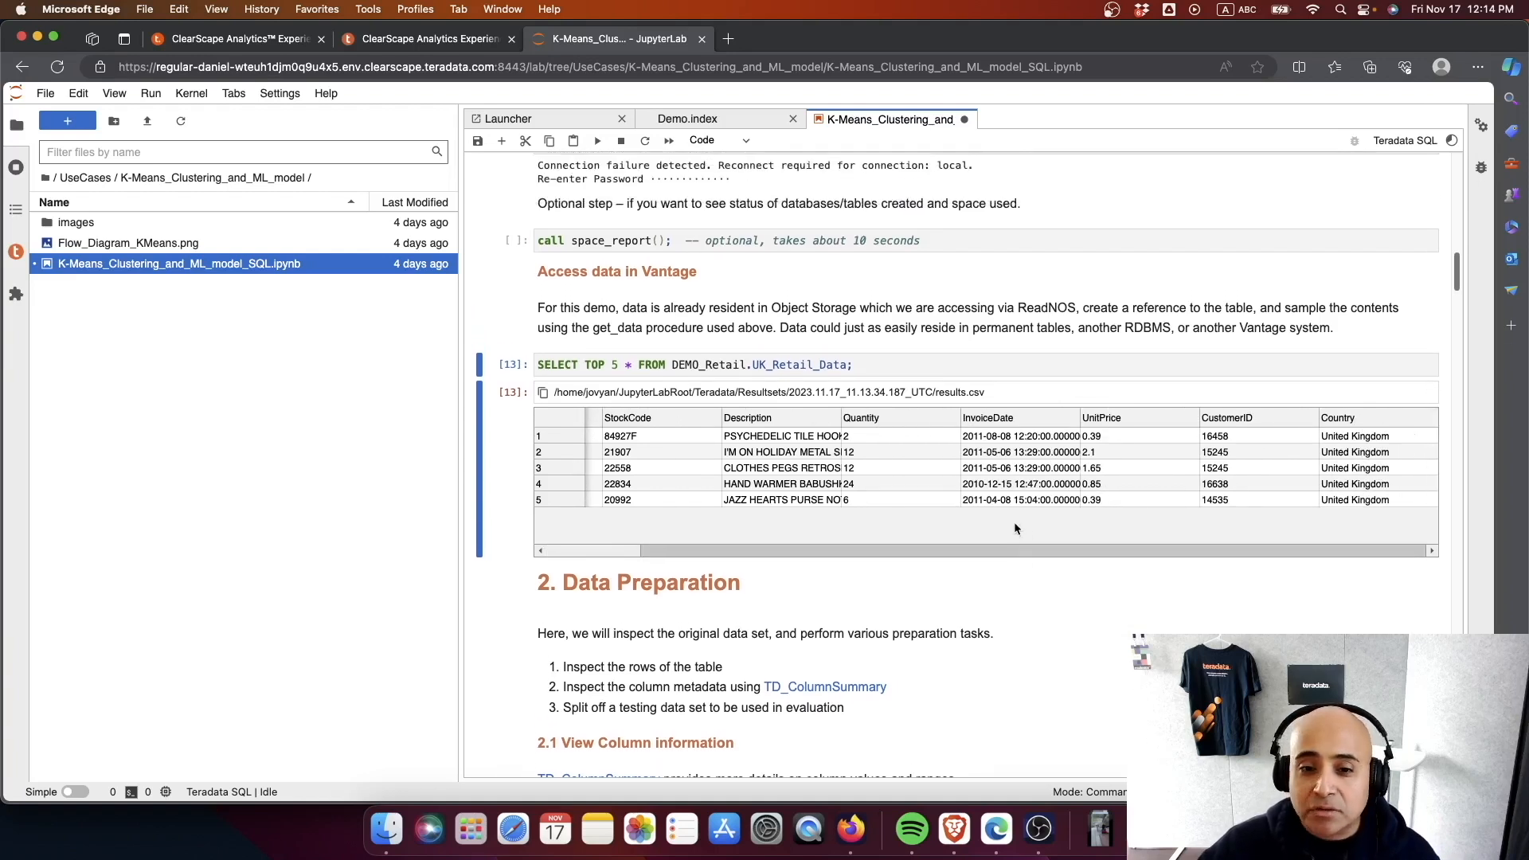
pyautogui.scroll(-5, 949, 500)
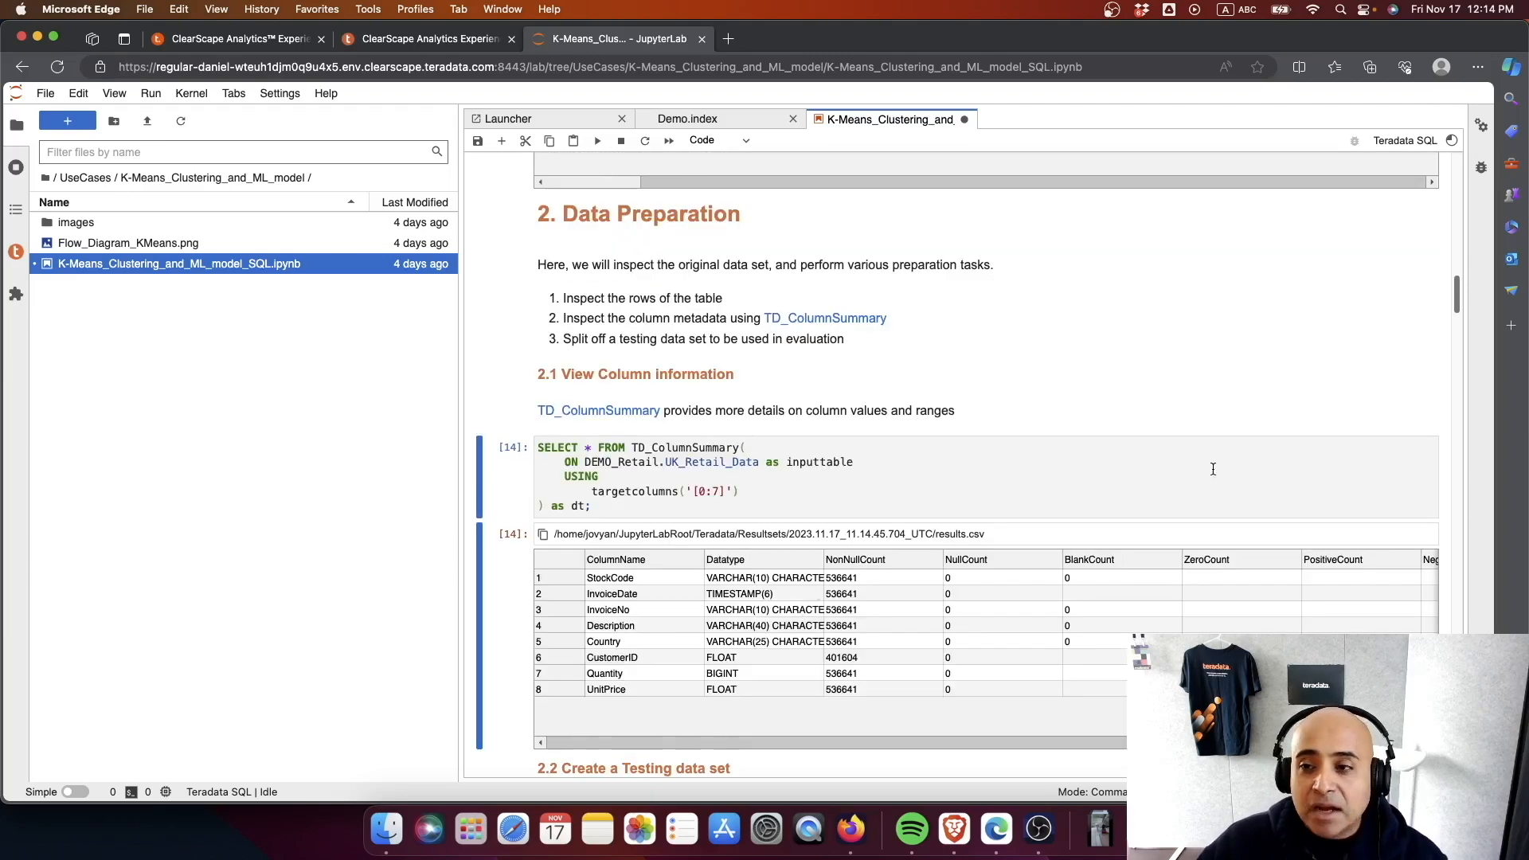
# - Run the section 2.2 cell that creates the UK_Retail_Test_V testing view from the selected customer IDs
pyautogui.moveTo(1463, 301); pyautogui.dragTo(1456, 334)
pyautogui.click(805, 498)
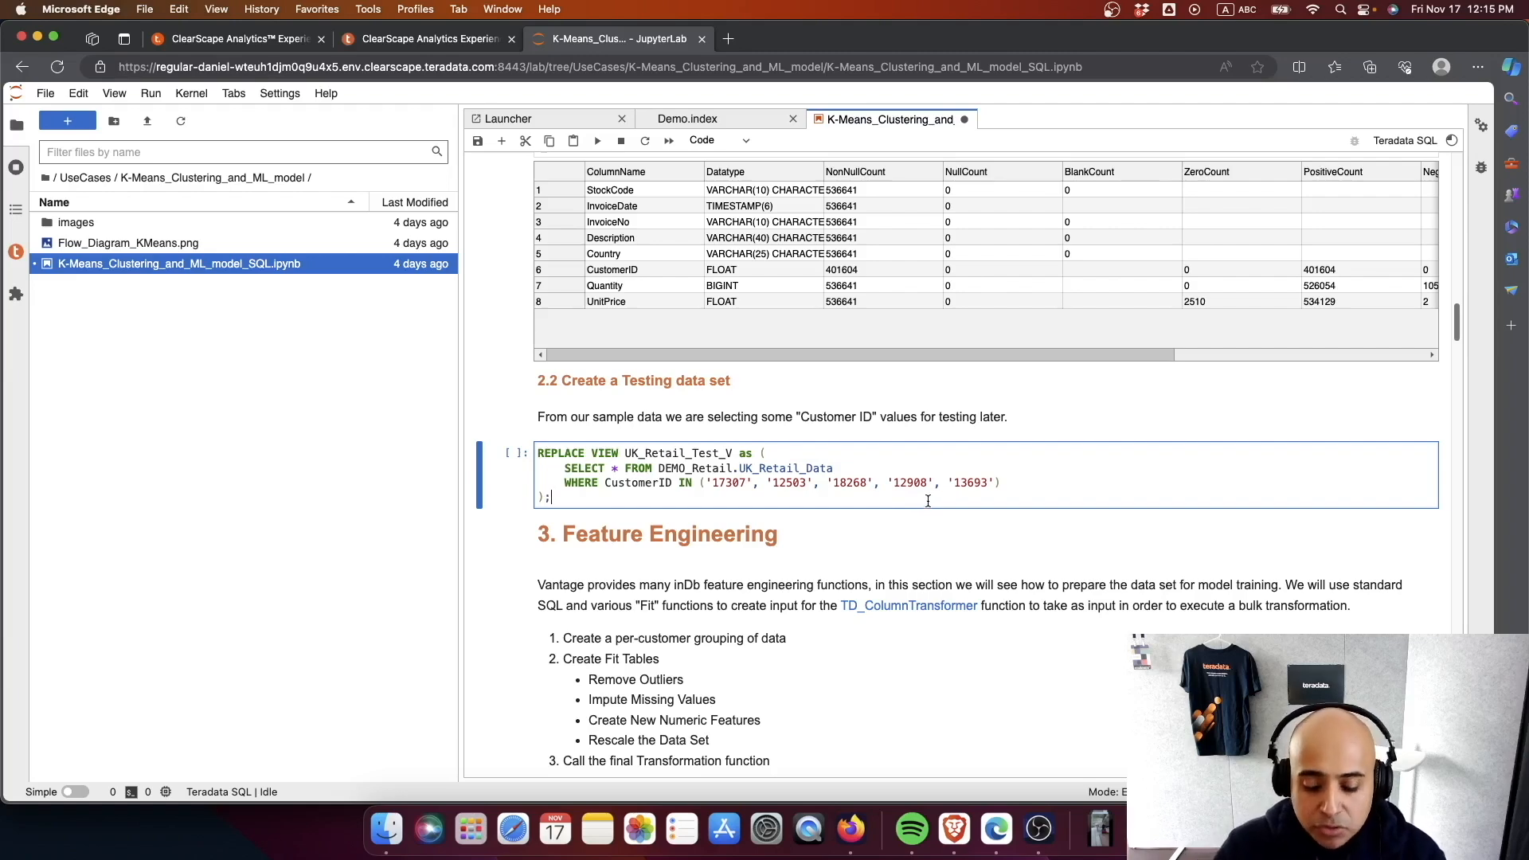
pyautogui.hotkey('shift', 'Return')
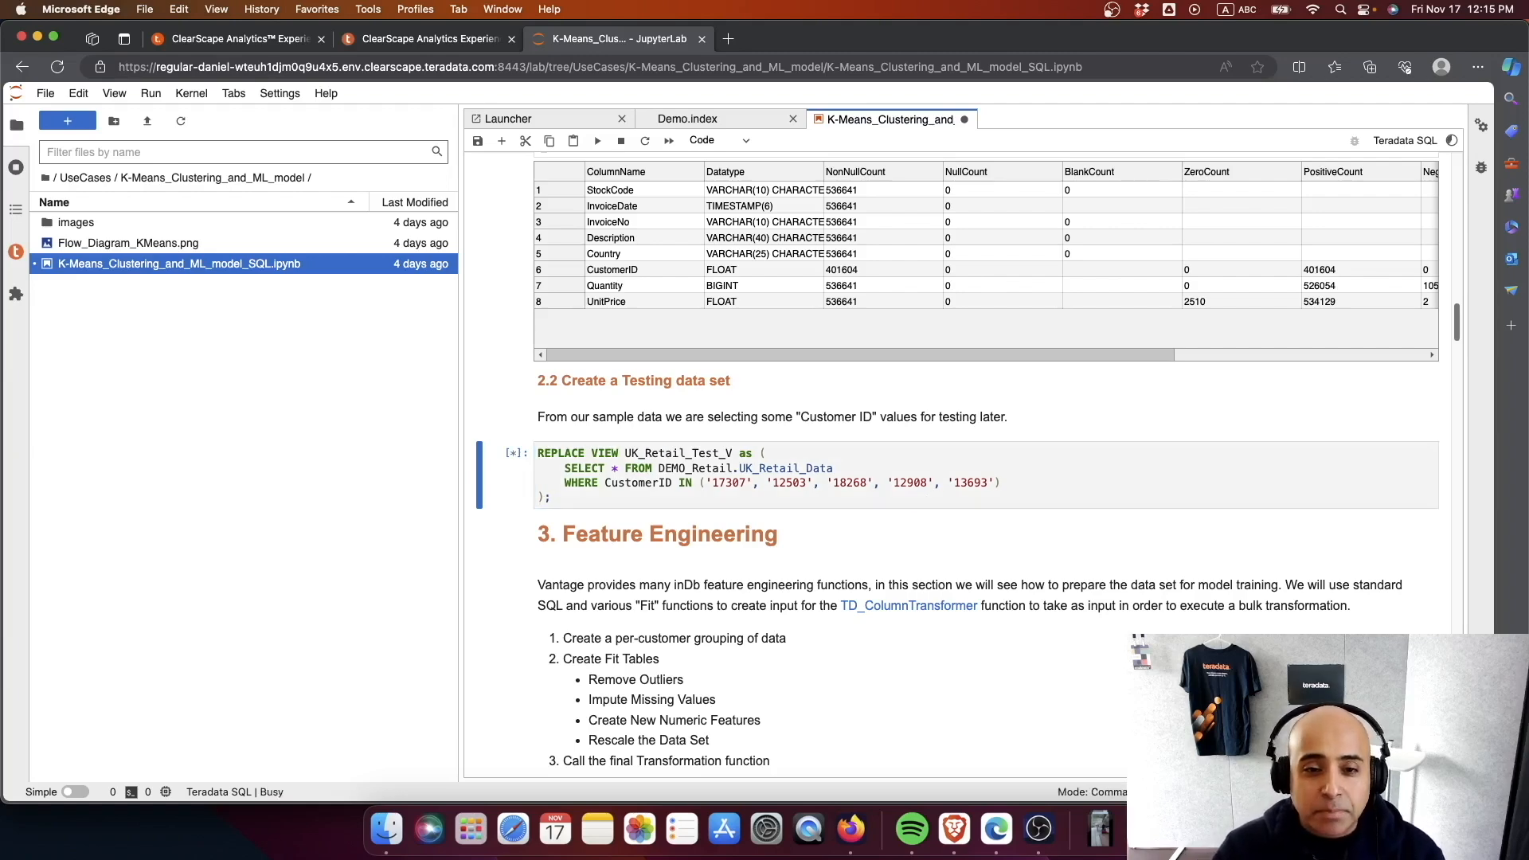
# - Create the per-customer view Customer_ID_Group_V that excludes the testing IDs, and count its rows
pyautogui.scroll(-5, 813, 518)
pyautogui.scroll(2, 812, 518)
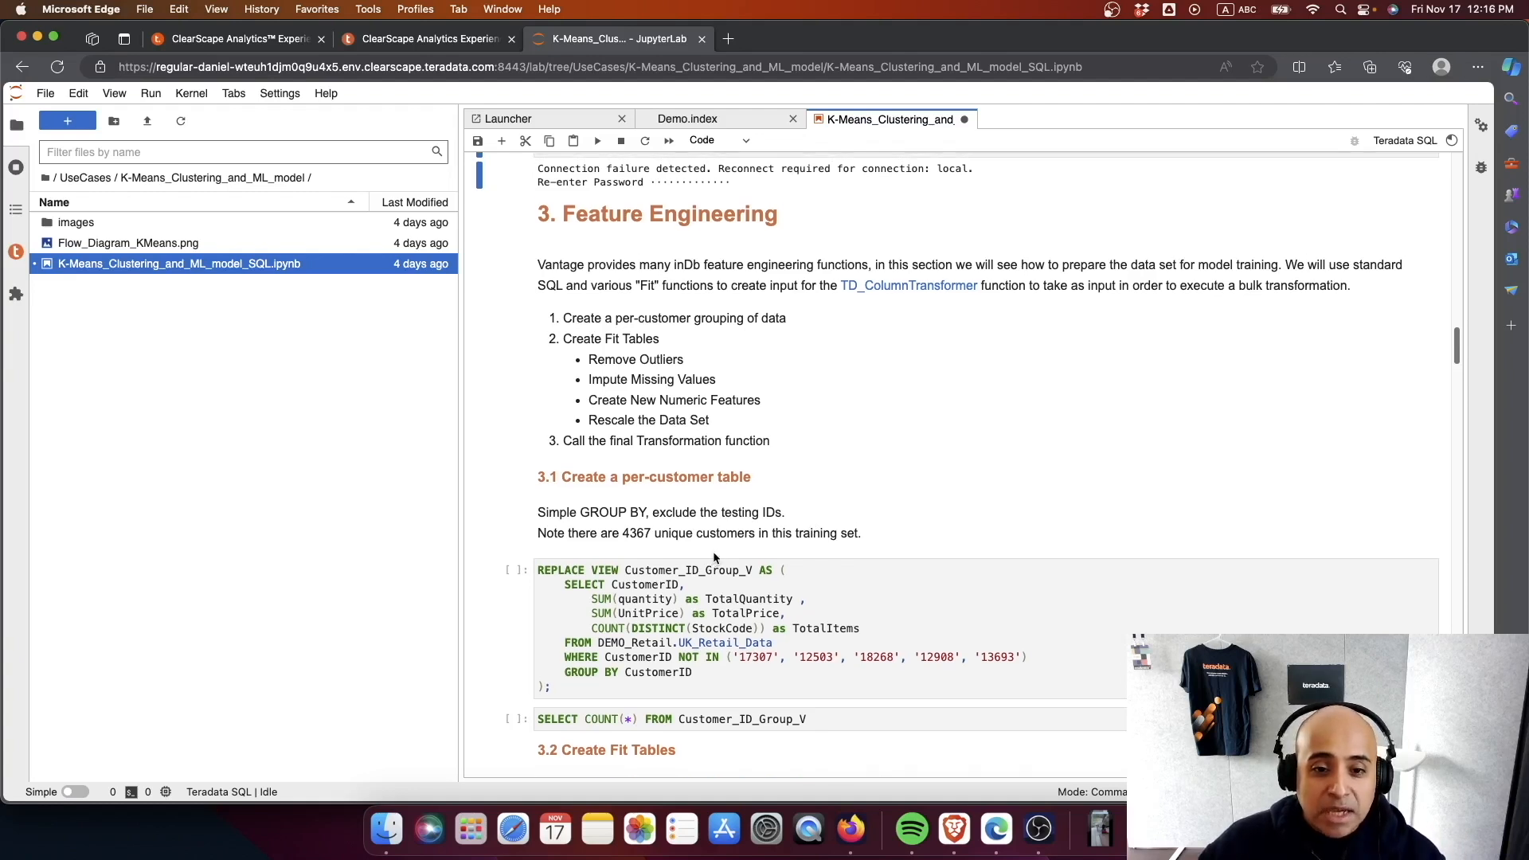
pyautogui.scroll(-1, 713, 551)
pyautogui.scroll(-1, 714, 553)
pyautogui.click(713, 646)
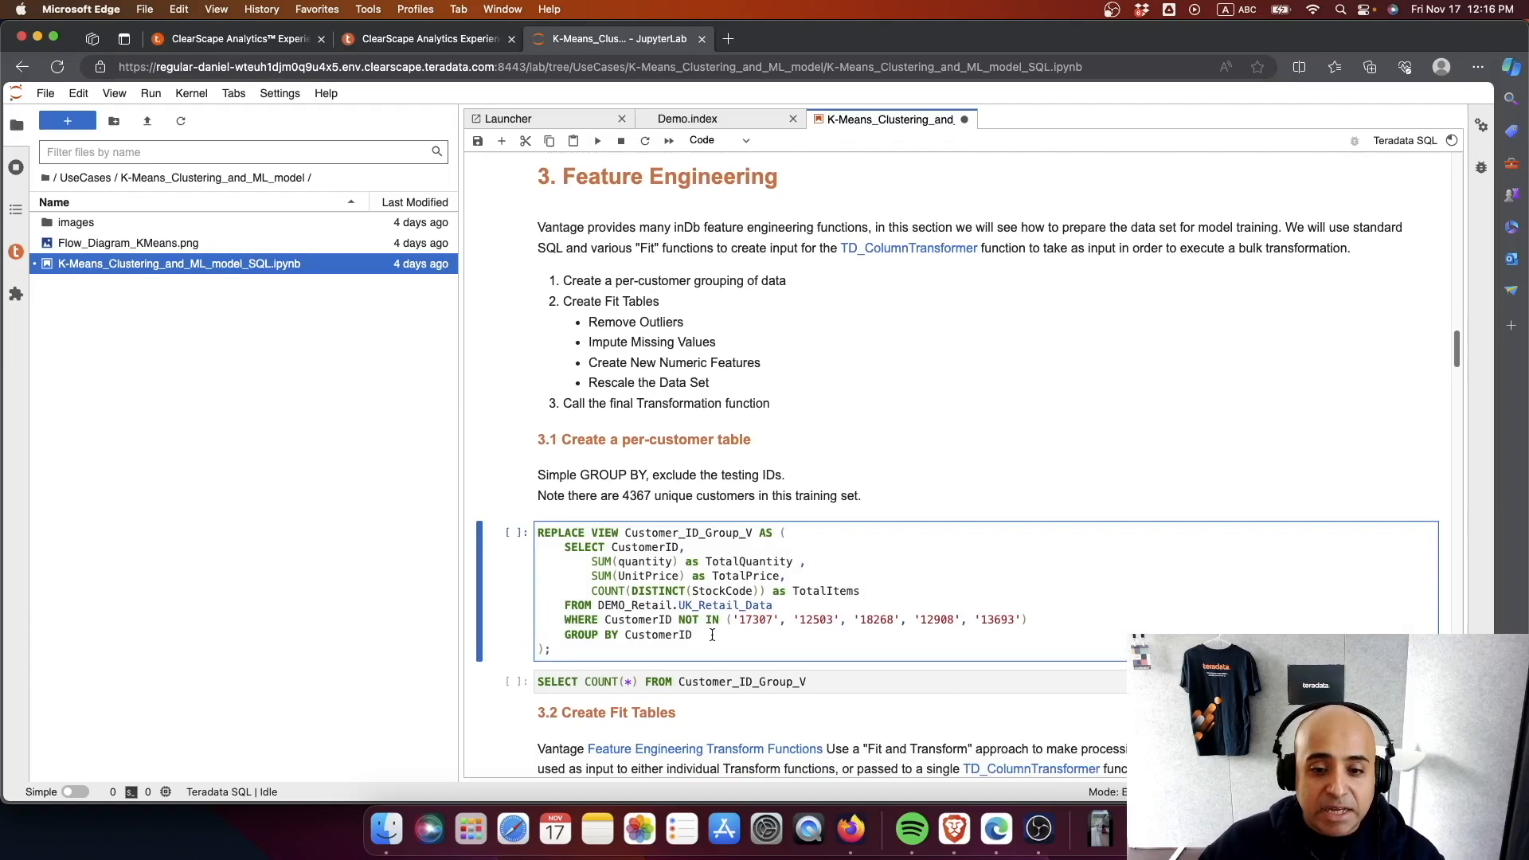
pyautogui.scroll(-2, 767, 607)
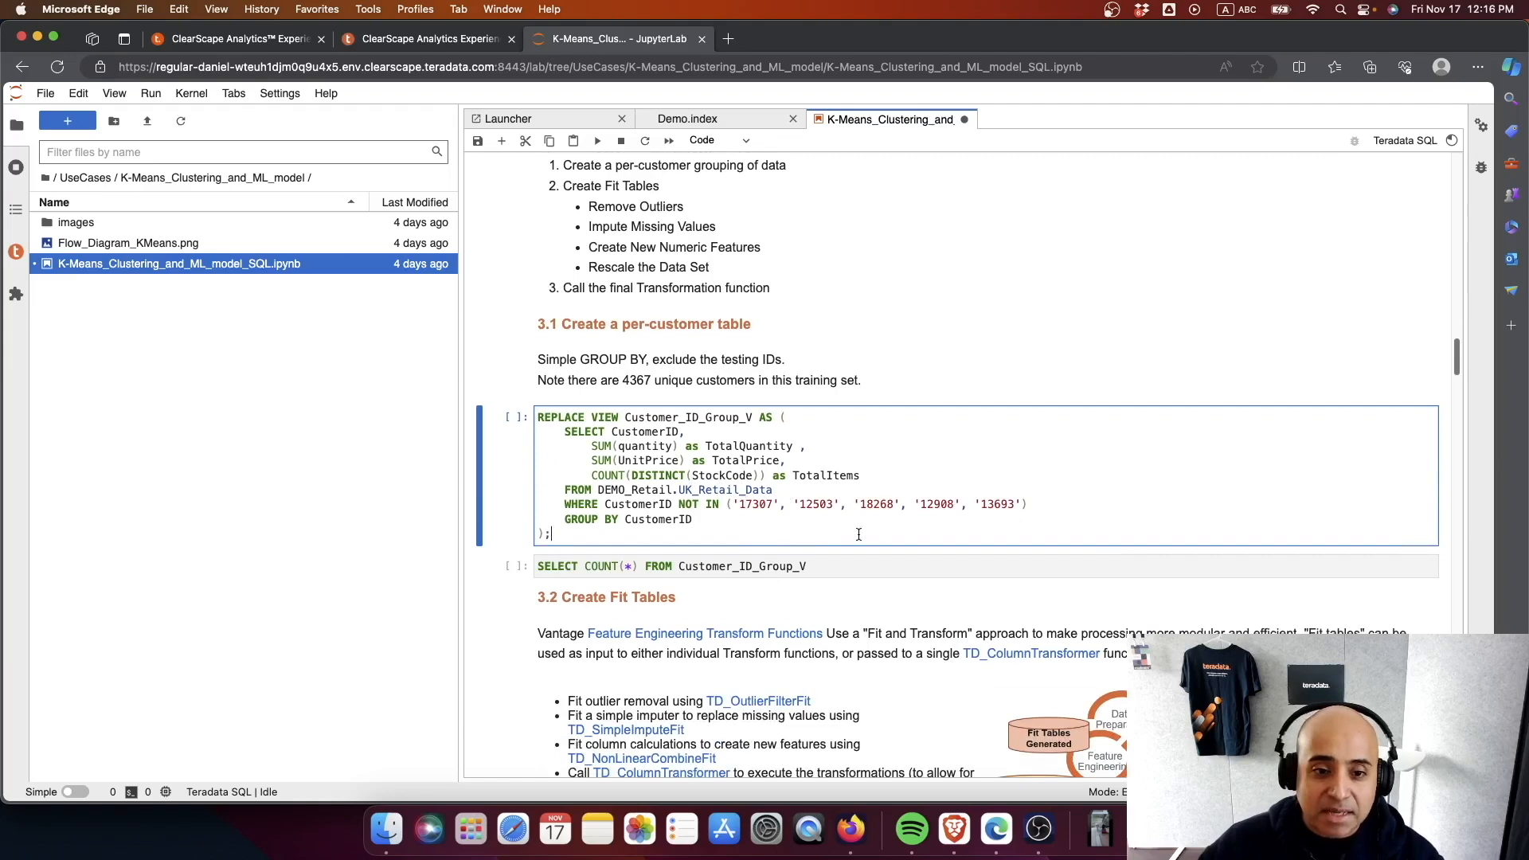
pyautogui.hotkey('ctrl', 'Return')
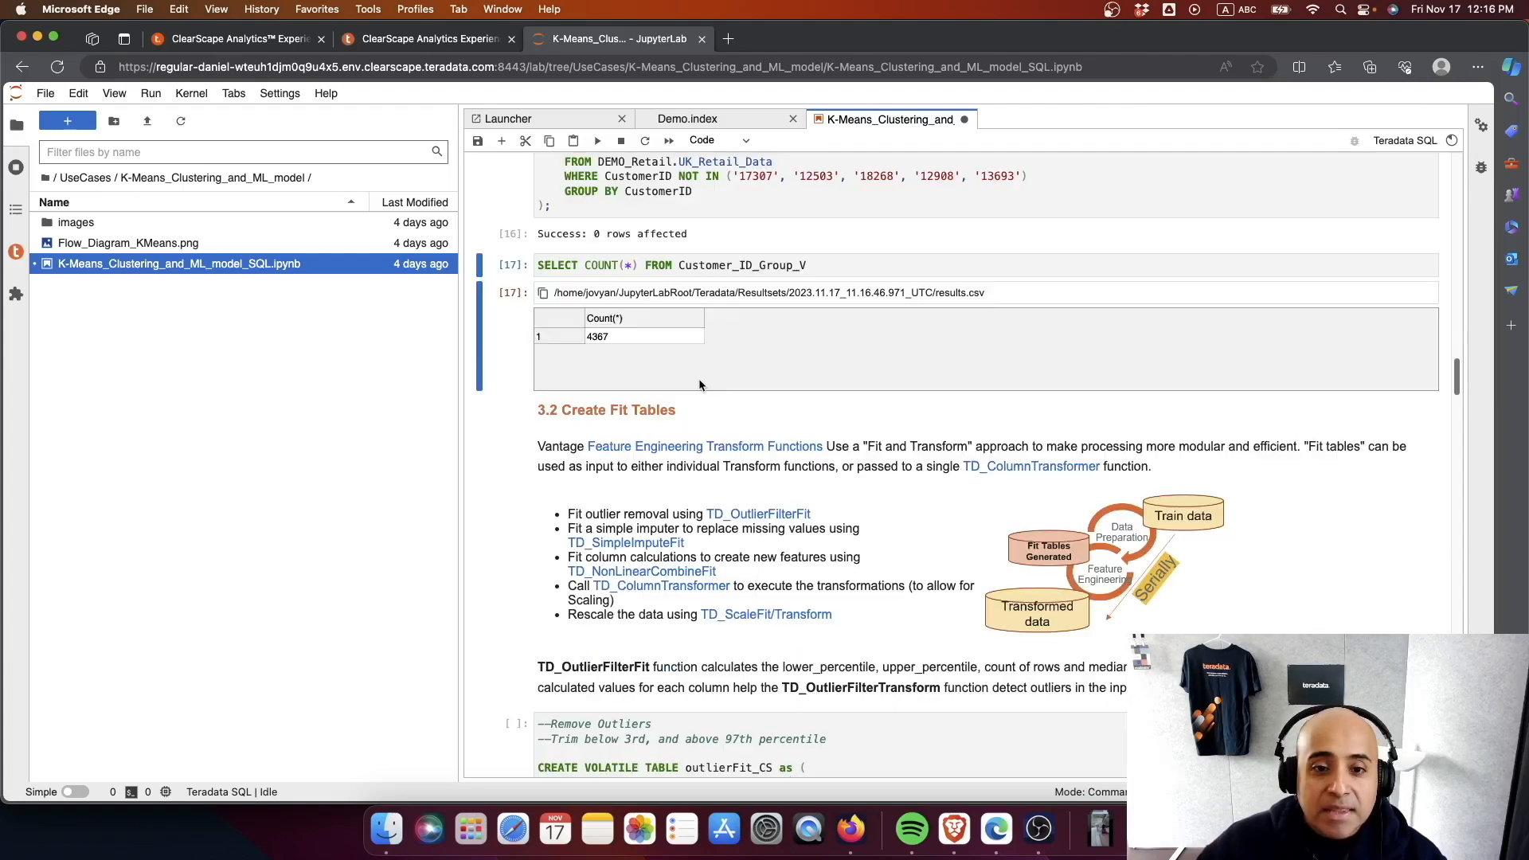
# - Review the Create Fit Tables section and run the Remove Outliers cell that creates the outlierFit_CS table with TD_OutlierFilterFit
pyautogui.scroll(-2, 713, 442)
pyautogui.scroll(-1, 905, 512)
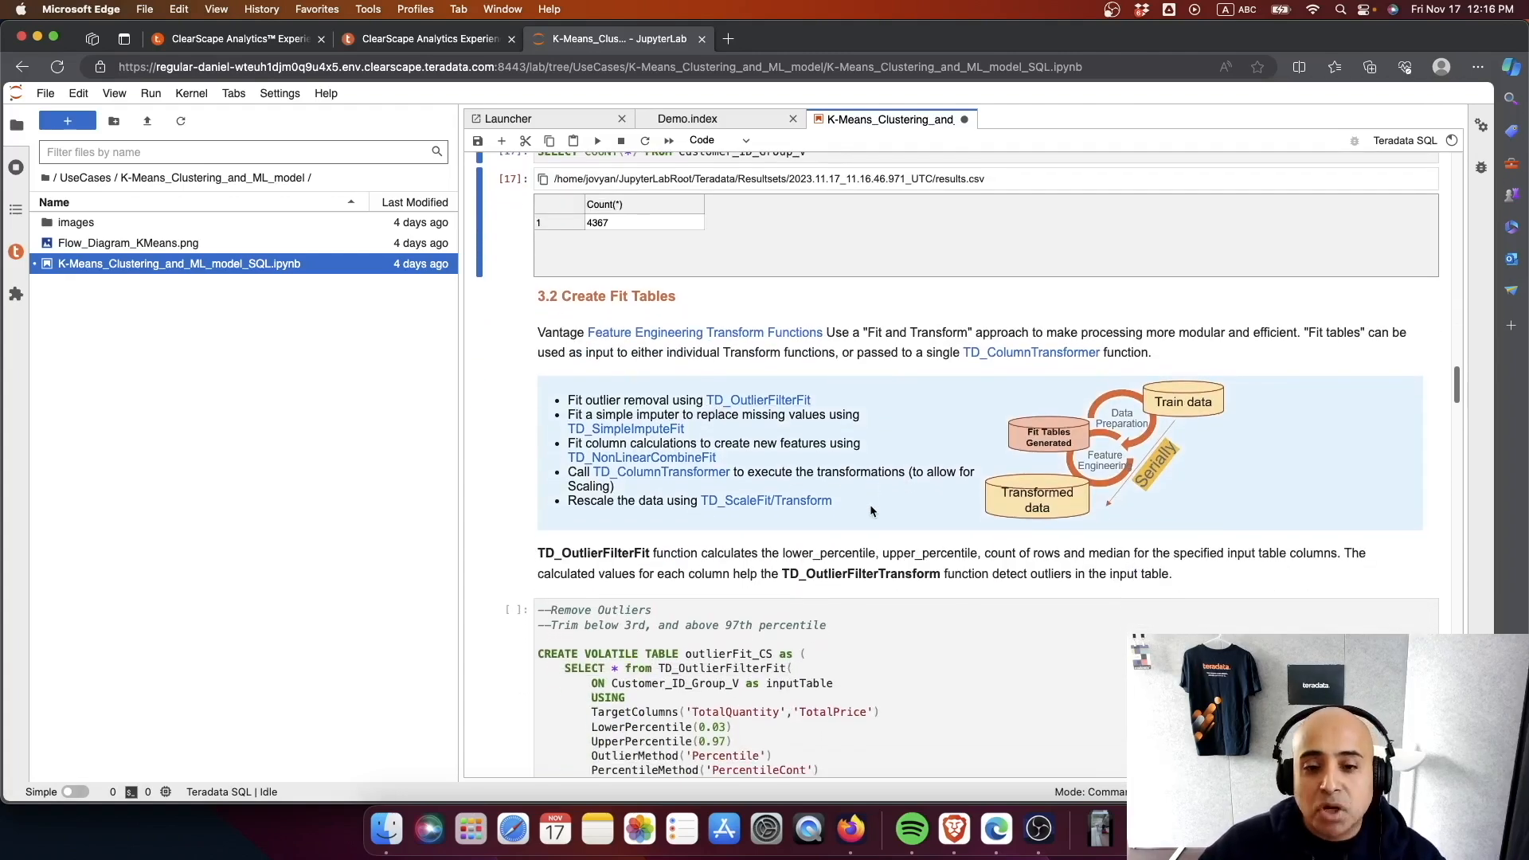
pyautogui.scroll(-2, 869, 504)
pyautogui.scroll(-1, 869, 504)
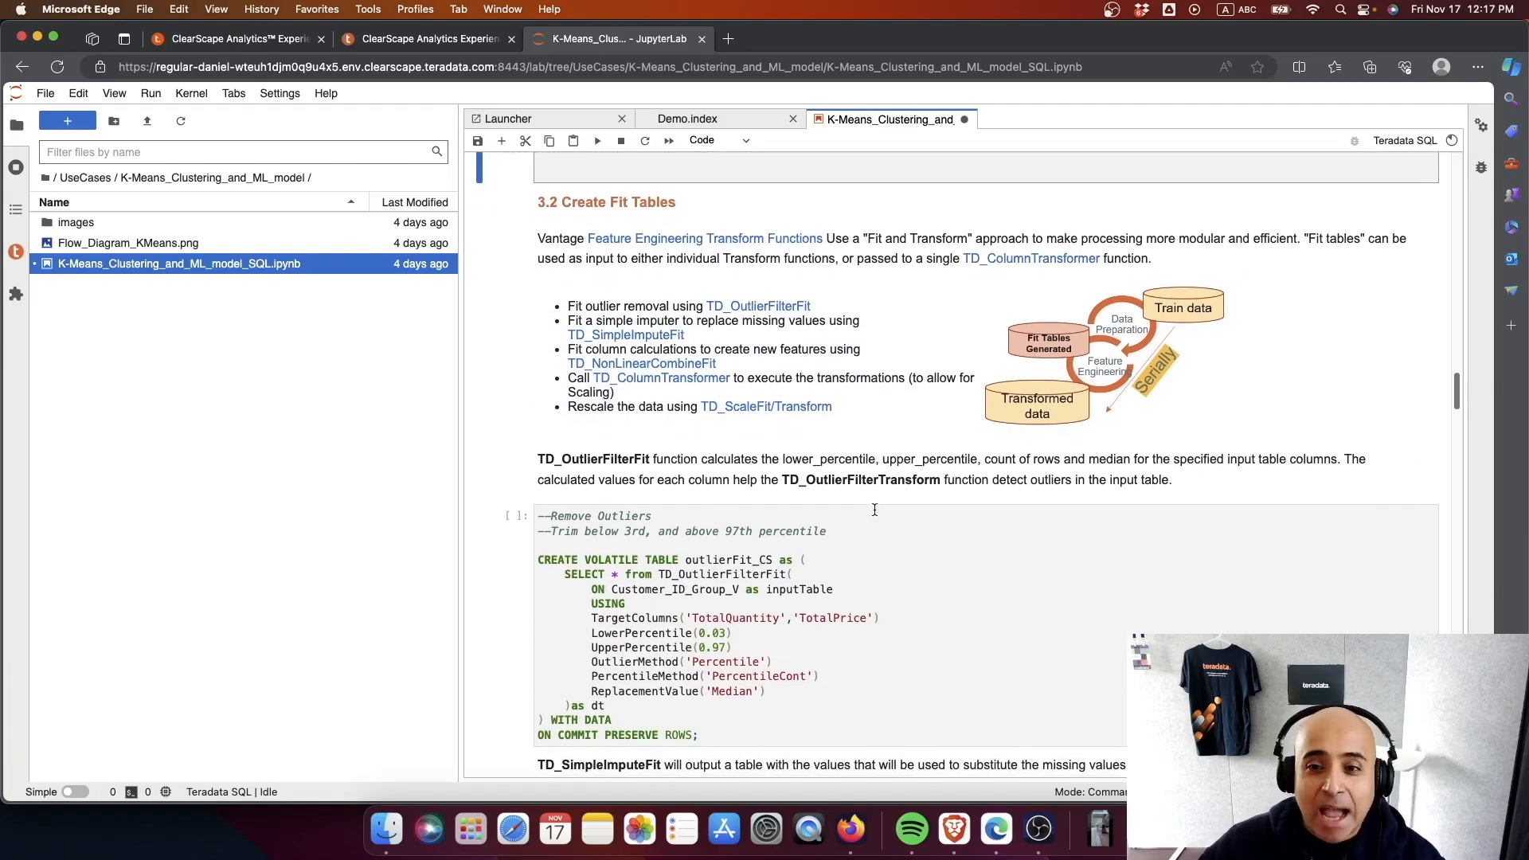
pyautogui.scroll(-2, 874, 509)
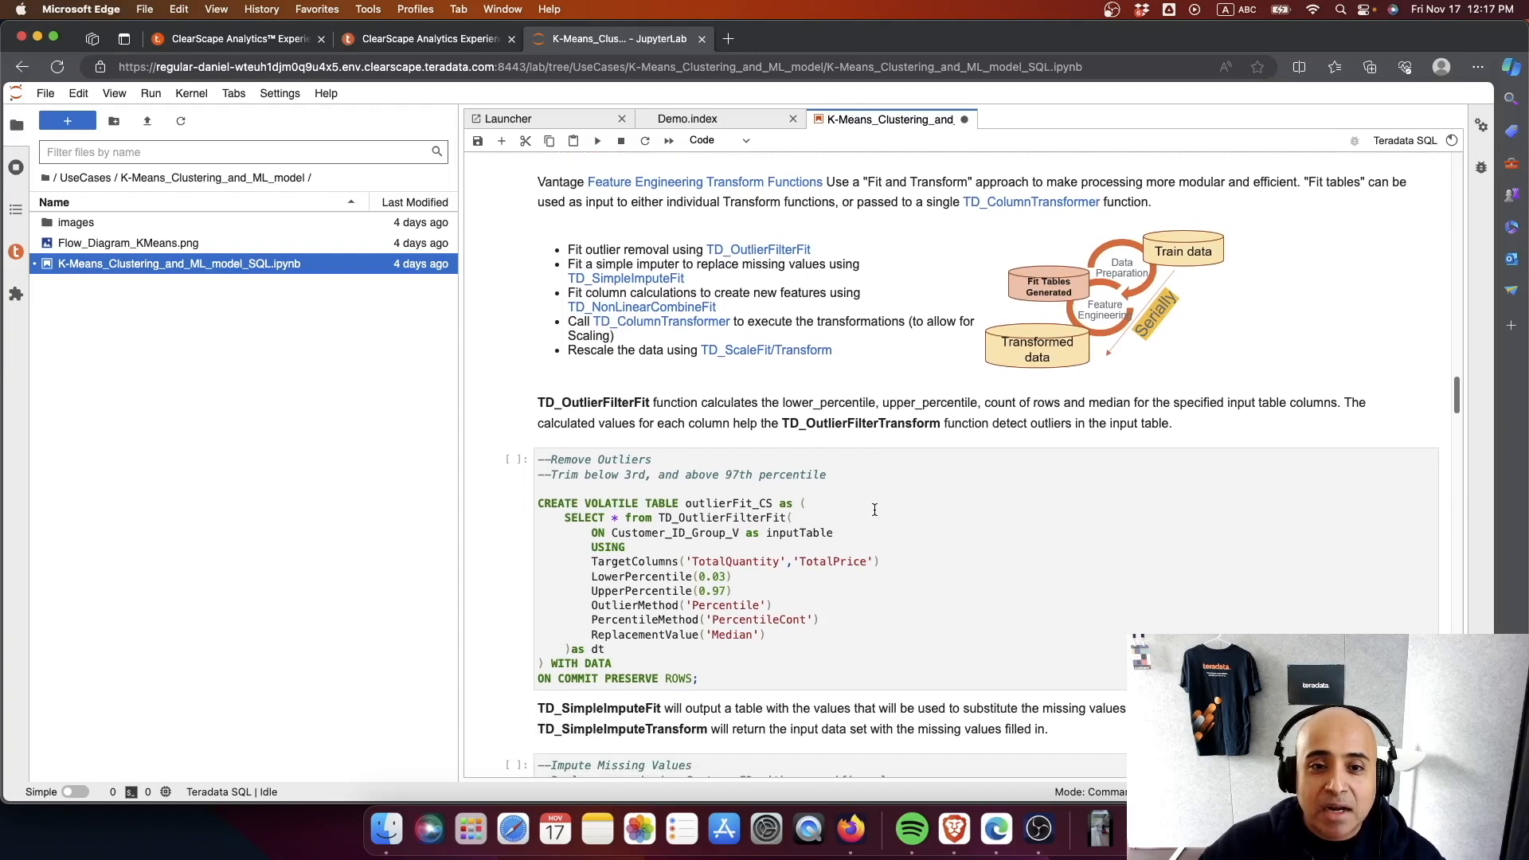
pyautogui.scroll(-5, 875, 508)
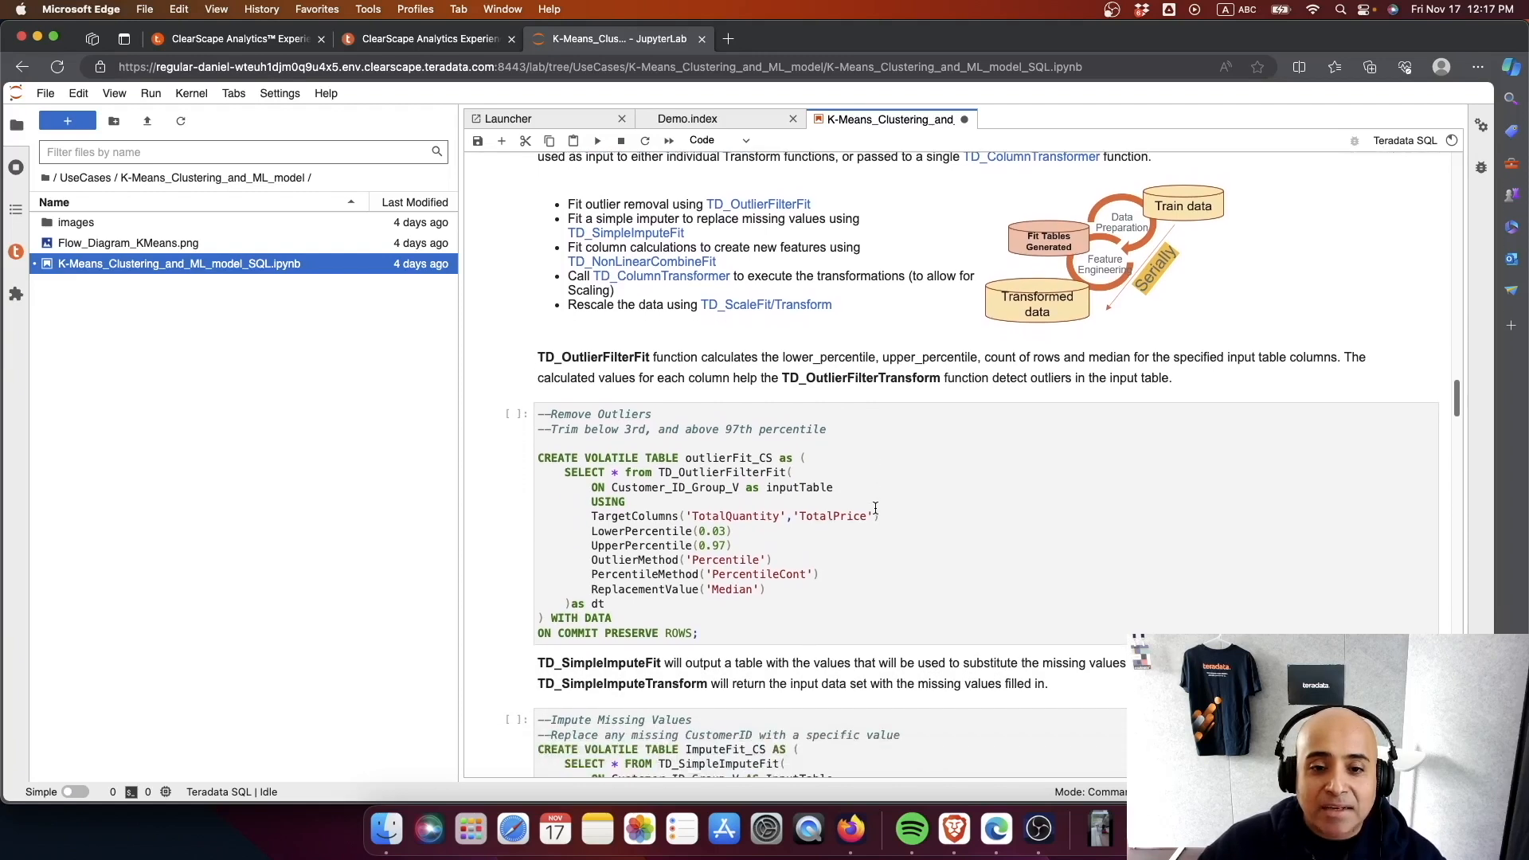
pyautogui.scroll(-2, 874, 508)
pyautogui.click(830, 489)
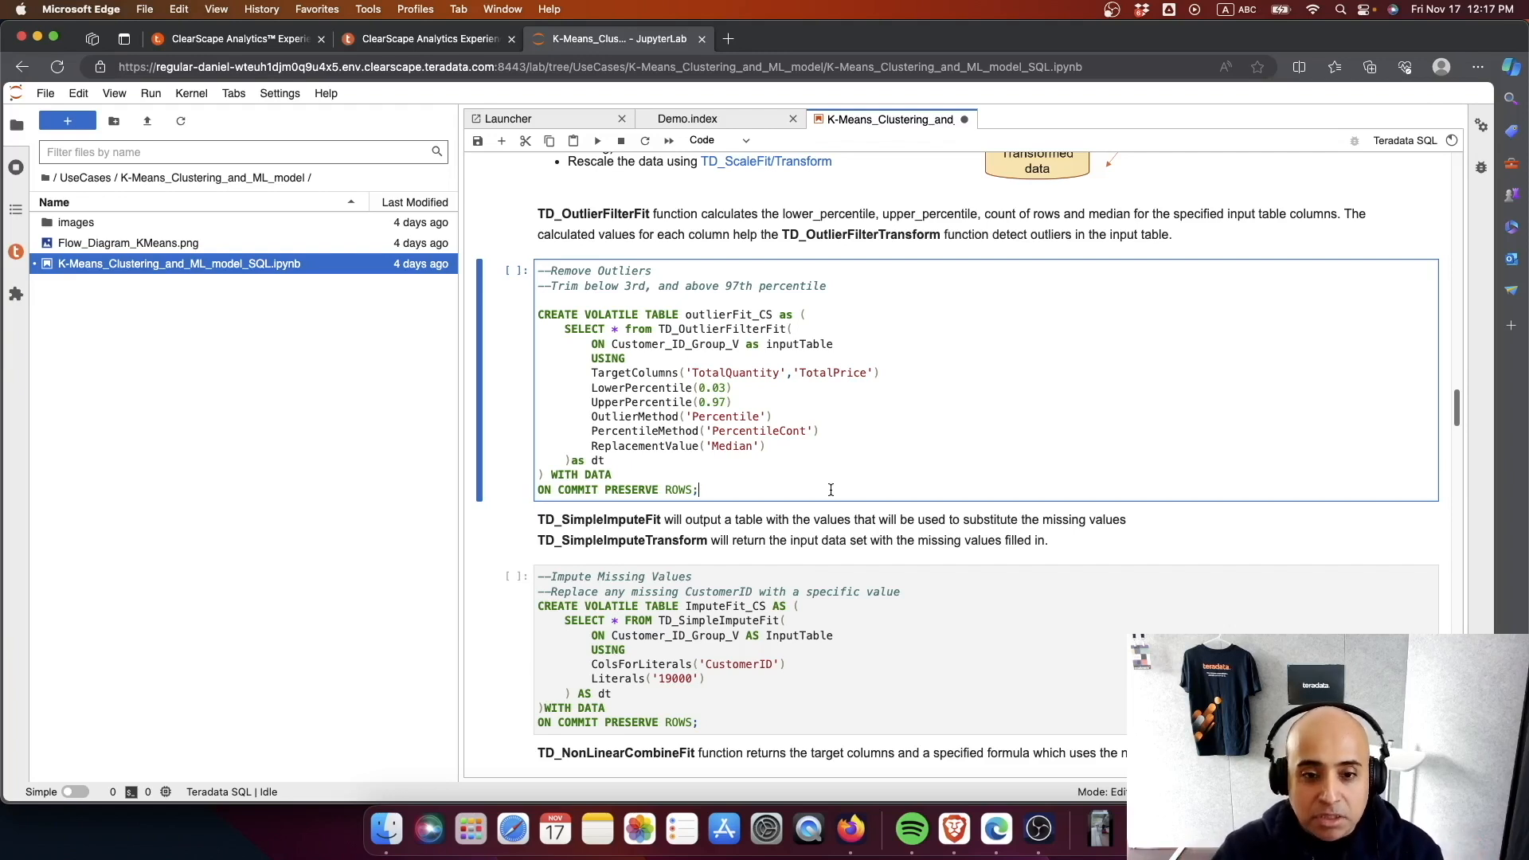
pyautogui.hotkey('ctrl', 'Return')
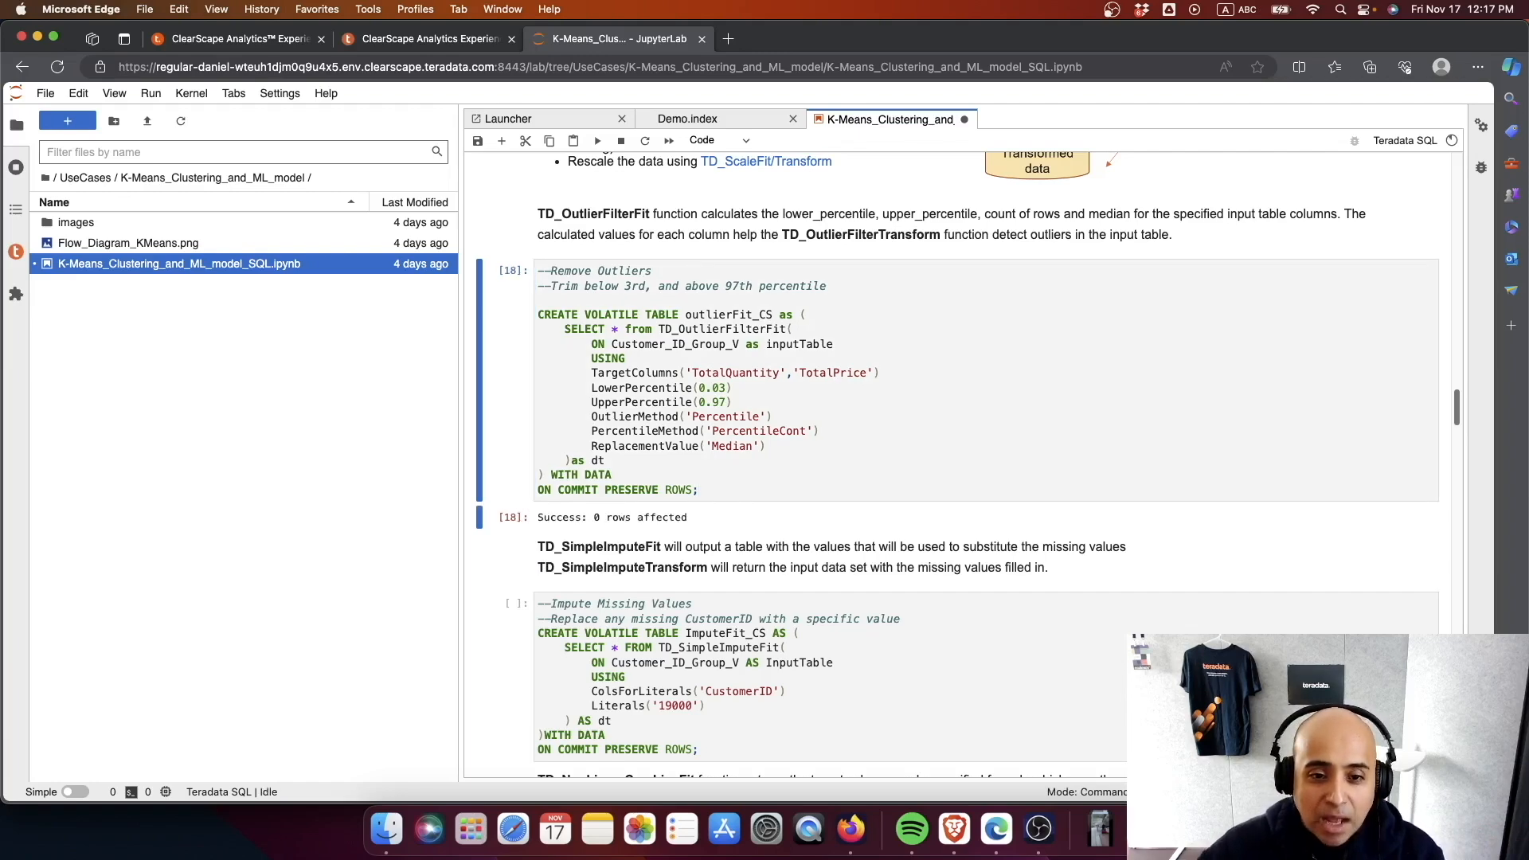
# - Run the Impute Missing Values cell that creates the ImputeFit_CS table with TD_SimpleImputeFit for CustomerID
pyautogui.scroll(-3, 820, 521)
pyautogui.scroll(-3, 818, 521)
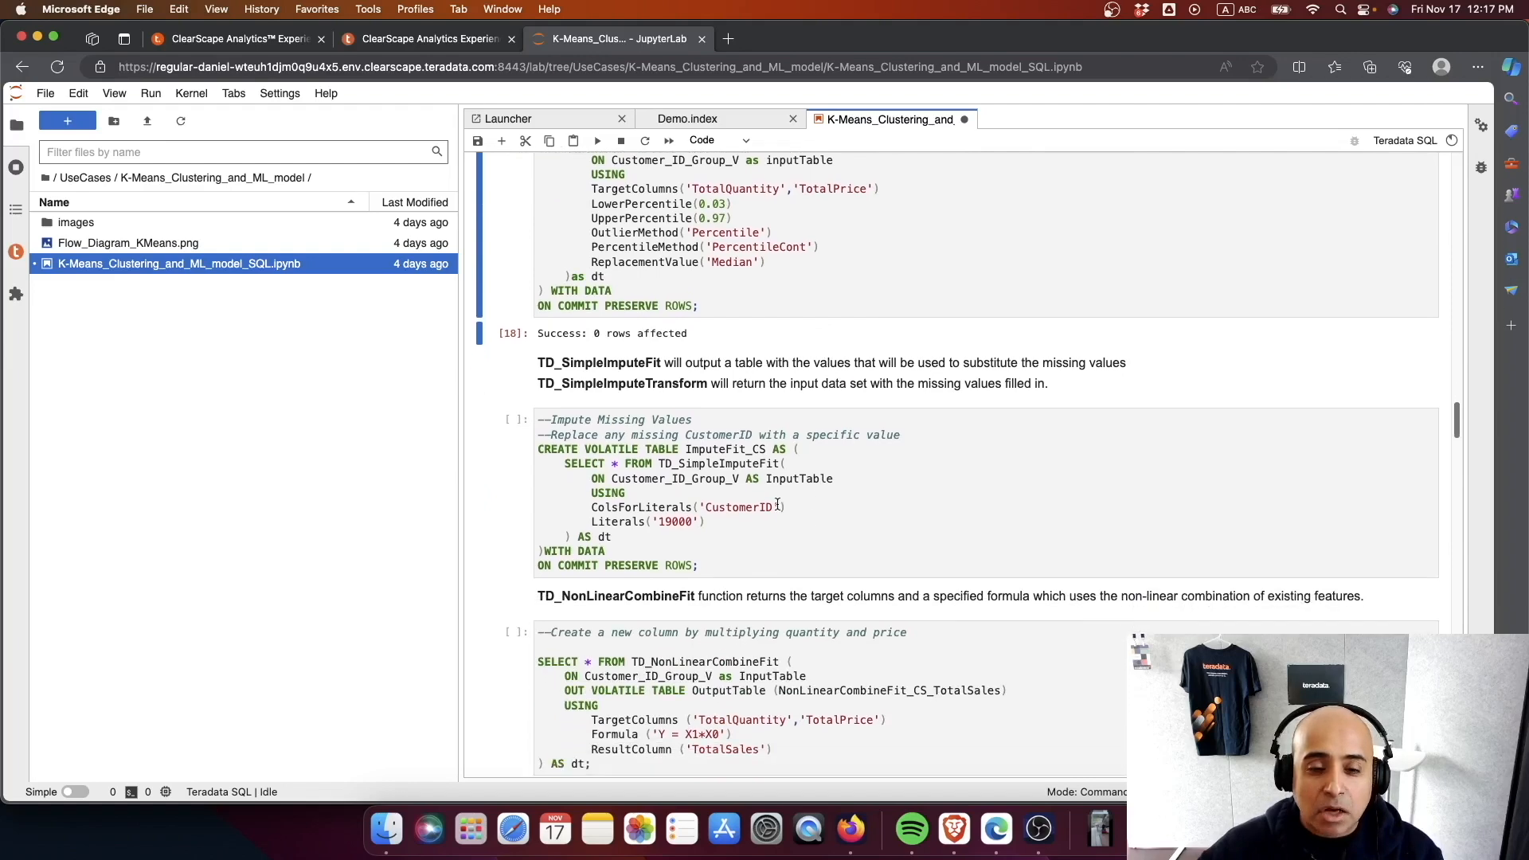
pyautogui.scroll(3, 772, 501)
pyautogui.scroll(-1, 772, 501)
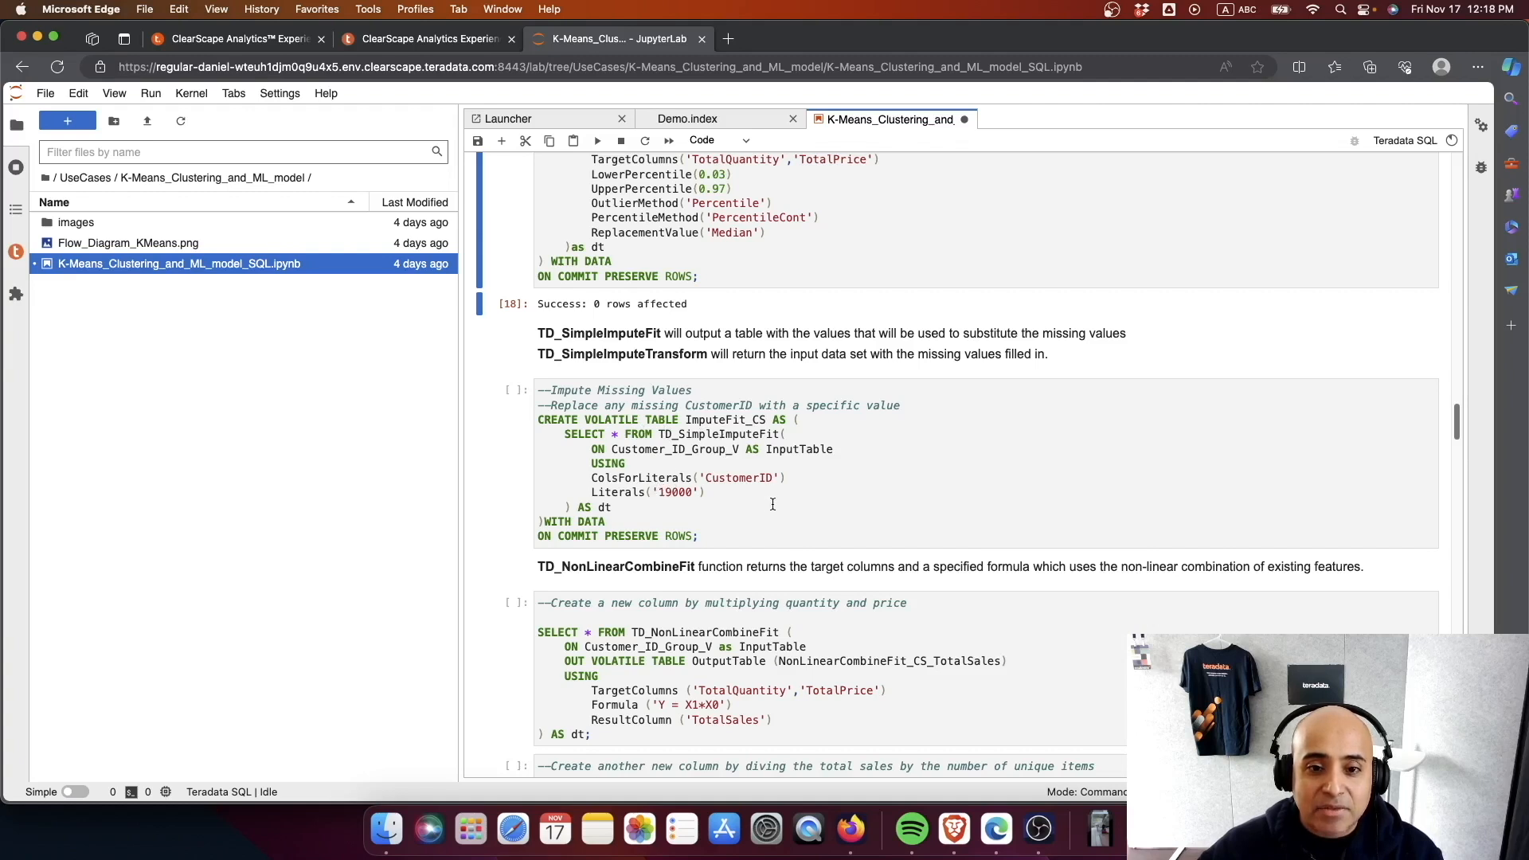
pyautogui.click(755, 535)
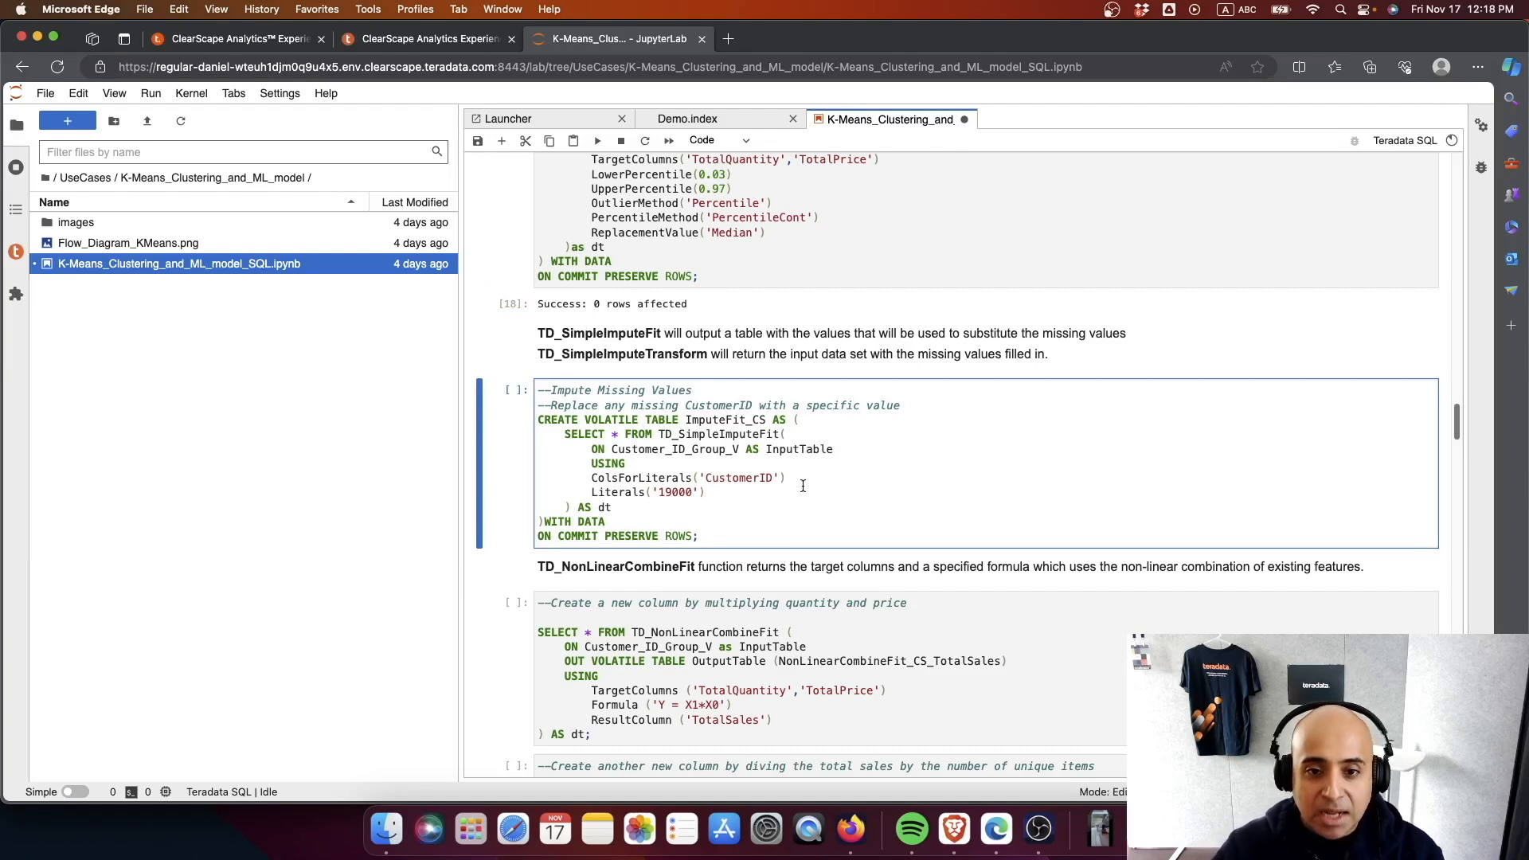
pyautogui.hotkey('ctrl', 'Return')
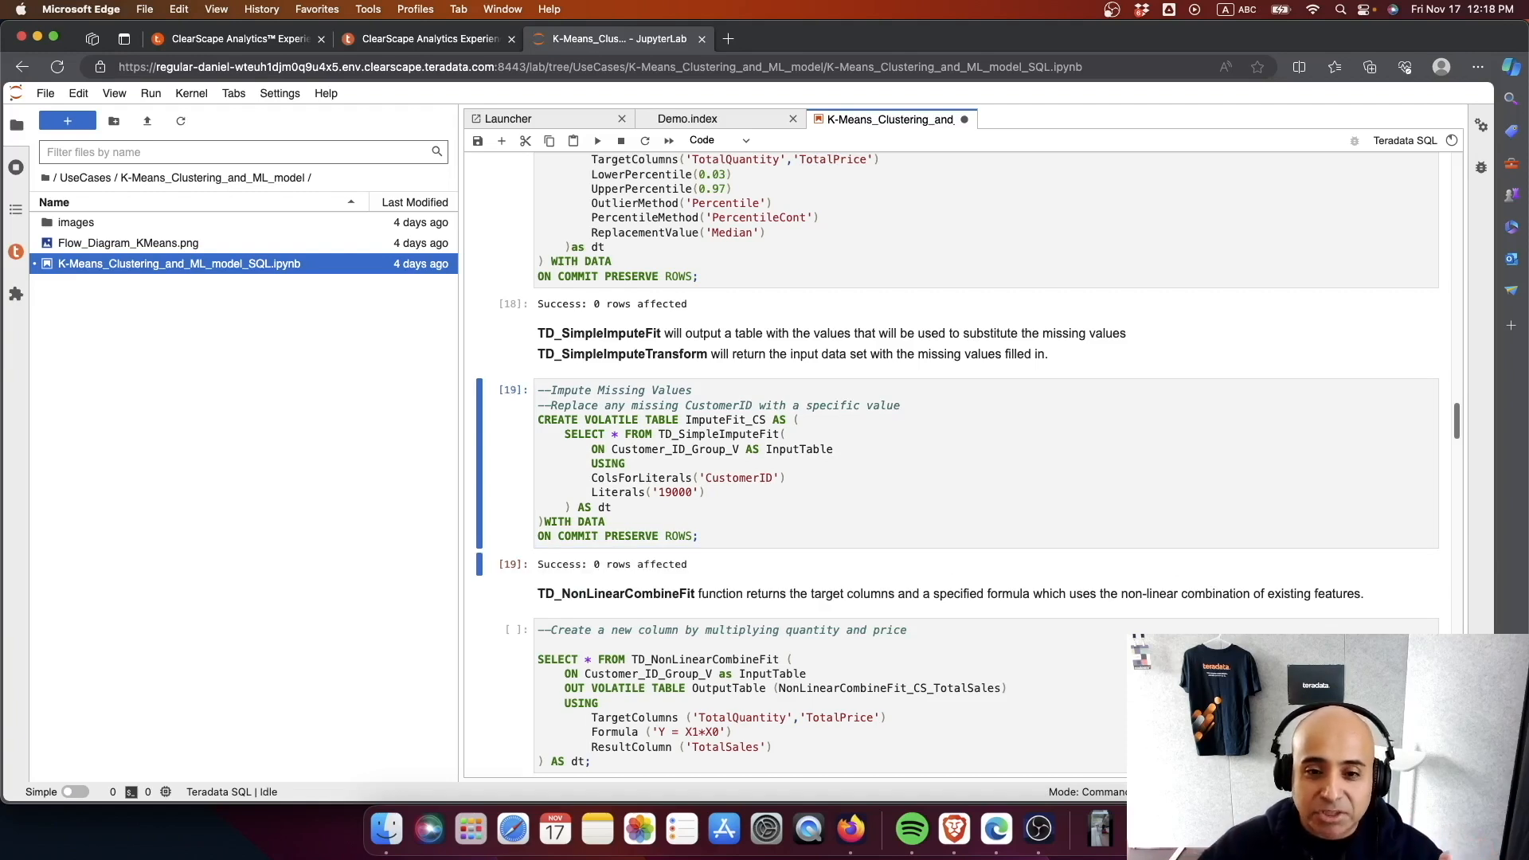
# - Run the TD_NonLinearCombineFit cell that creates NonLinearCombineFit_CS_TotalSales by multiplying quantity and price
pyautogui.scroll(-5, 805, 526)
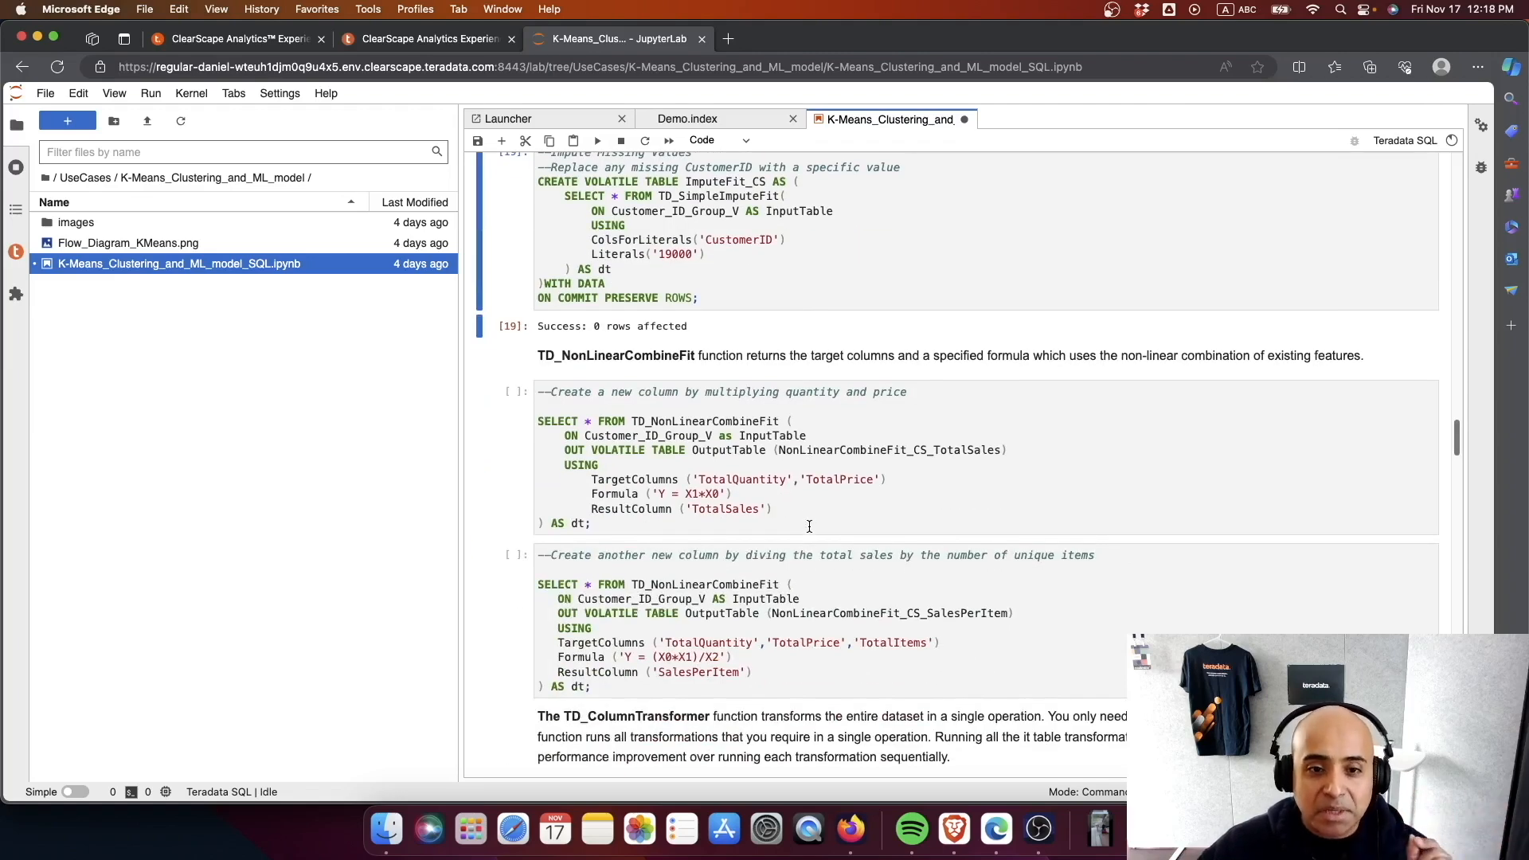
pyautogui.click(810, 526)
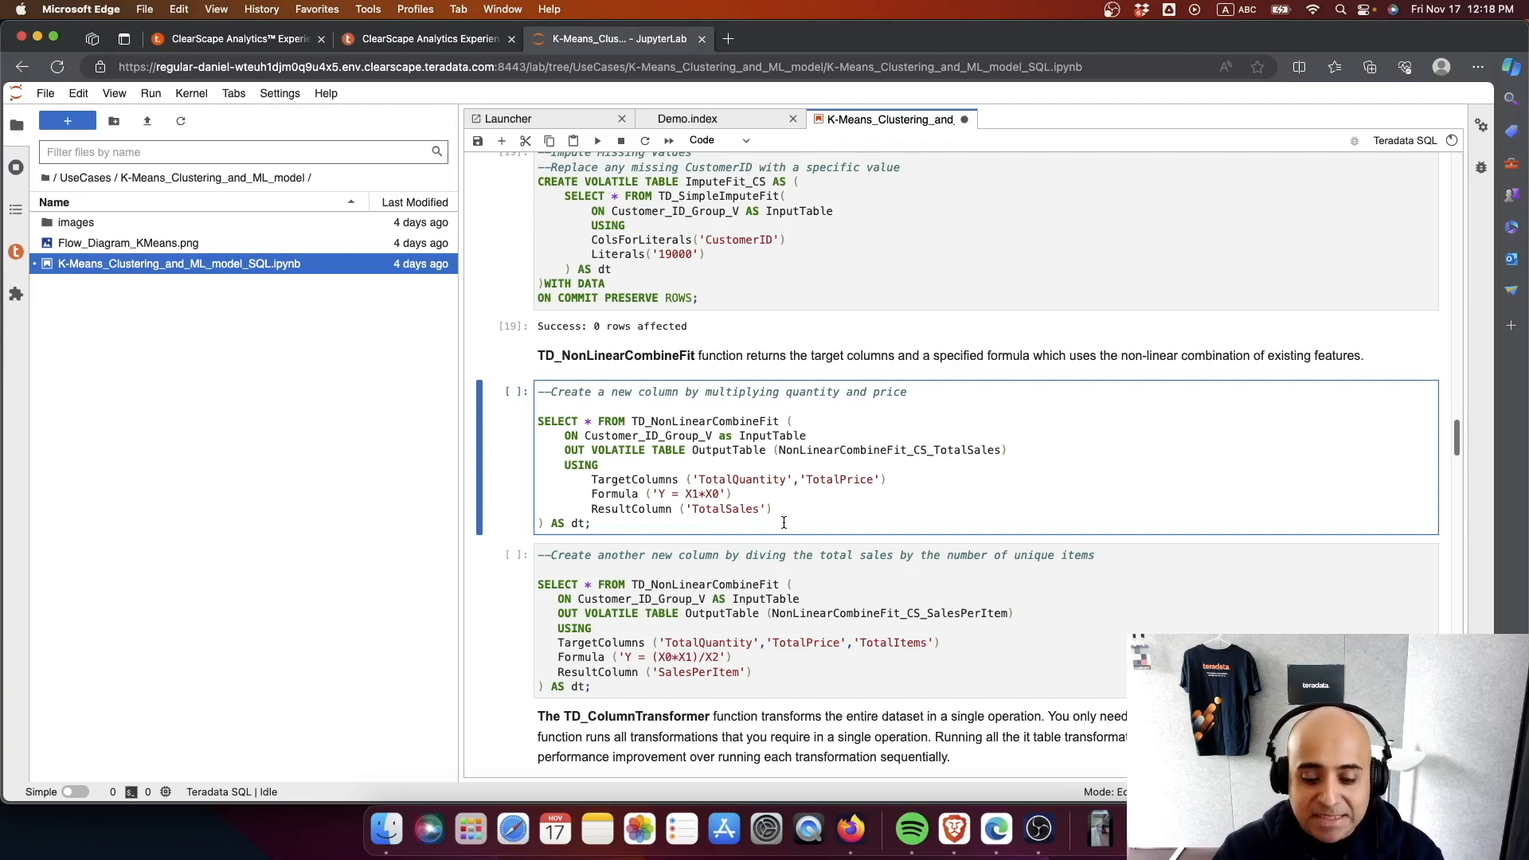
pyautogui.hotkey('ctrl', 'Return')
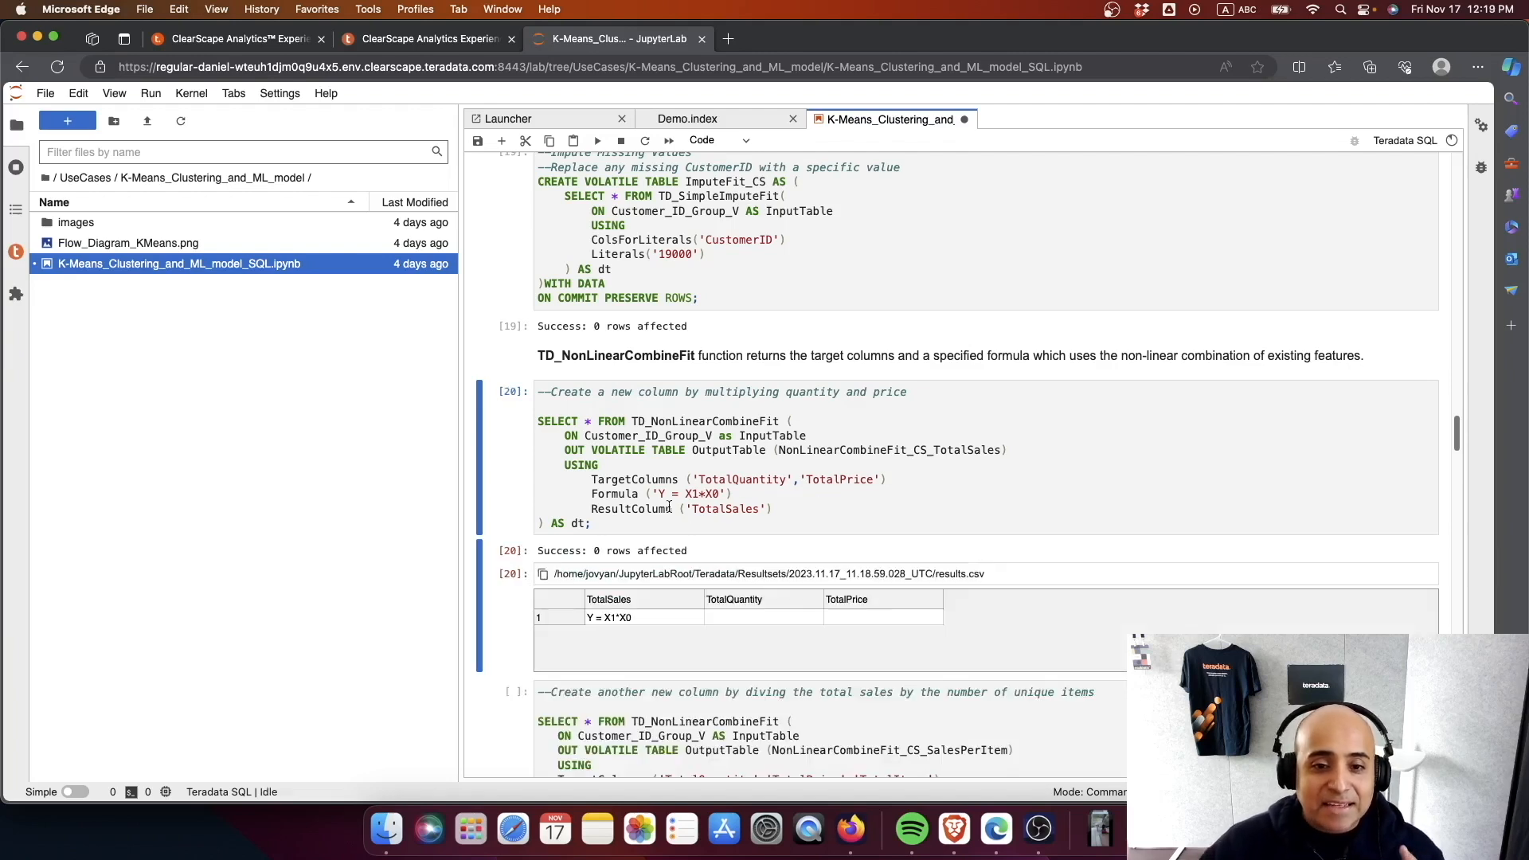
pyautogui.scroll(1, 689, 514)
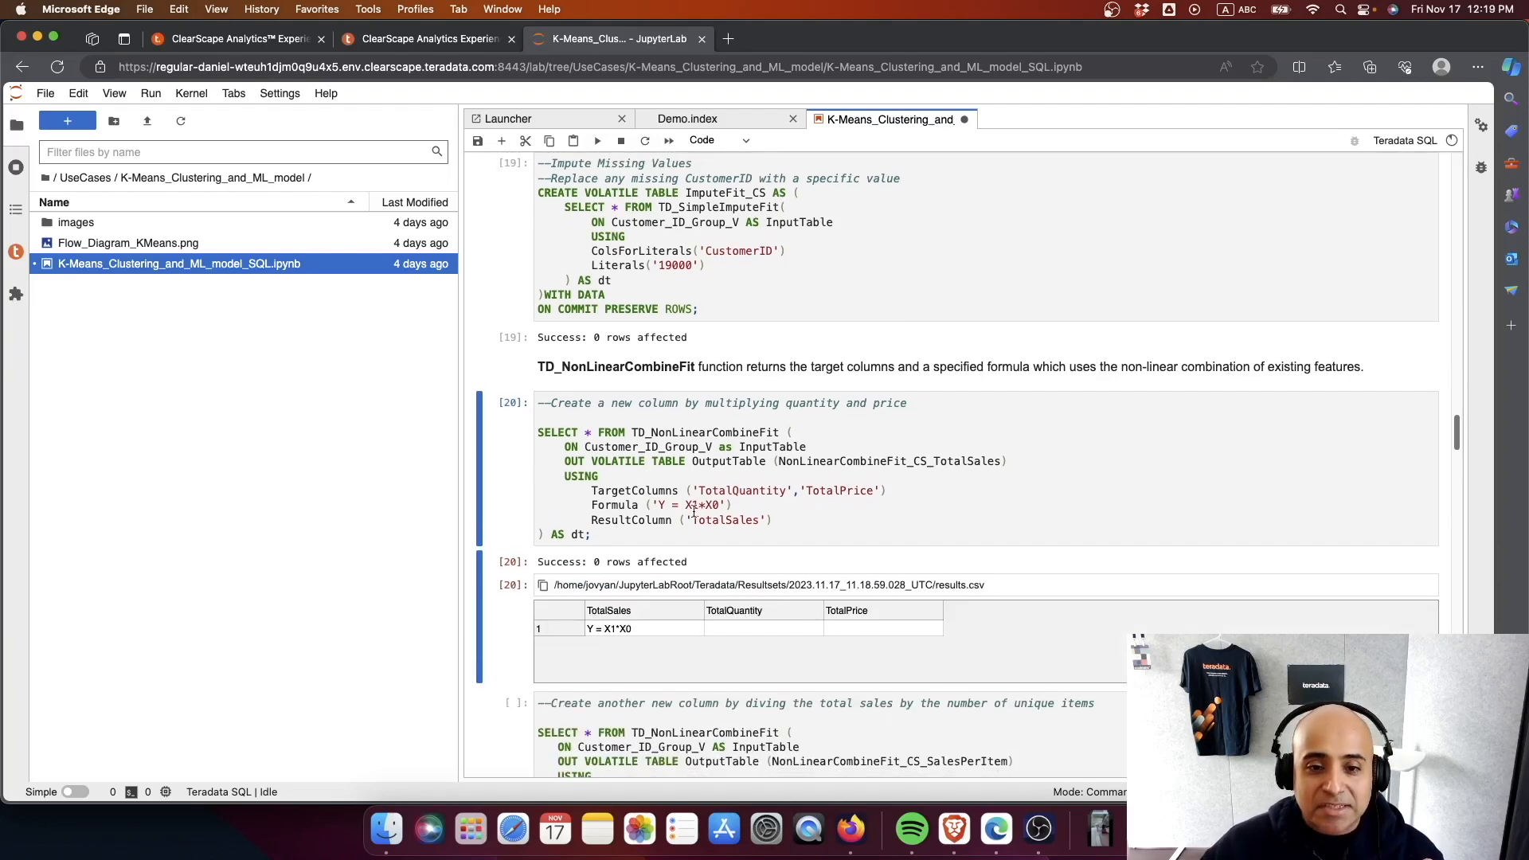
# - Run the TD_NonLinearCombineFit cell that creates NonLinearCombineFit_CS_SalesPerItem by dividing total sales by the number of unique items
pyautogui.scroll(-1, 692, 510)
pyautogui.scroll(-1, 767, 518)
pyautogui.scroll(-2, 769, 485)
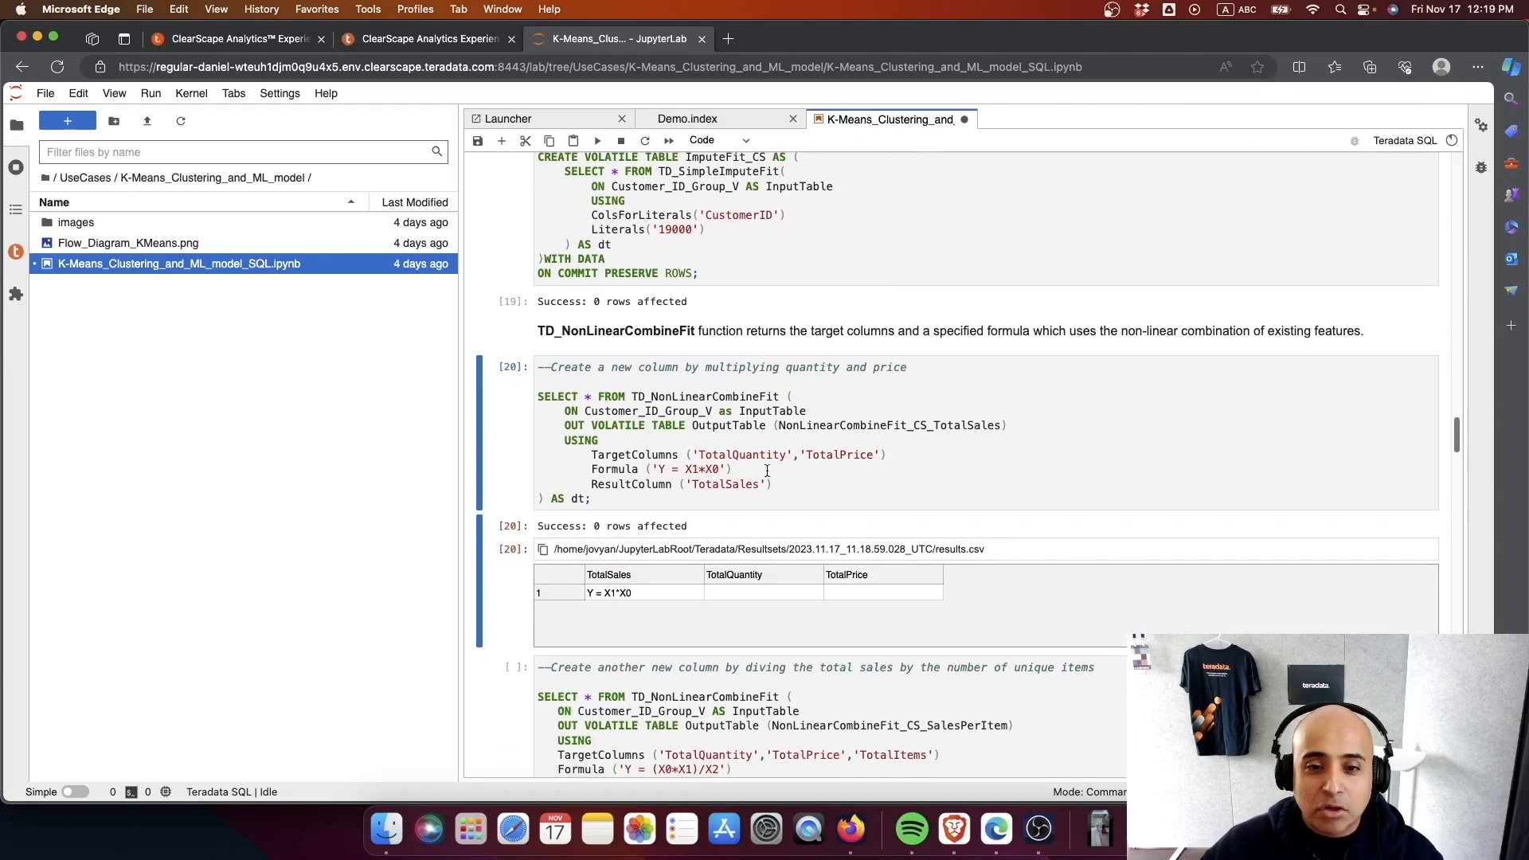
pyautogui.scroll(-2, 771, 462)
pyautogui.scroll(-3, 768, 402)
pyautogui.scroll(-1, 769, 408)
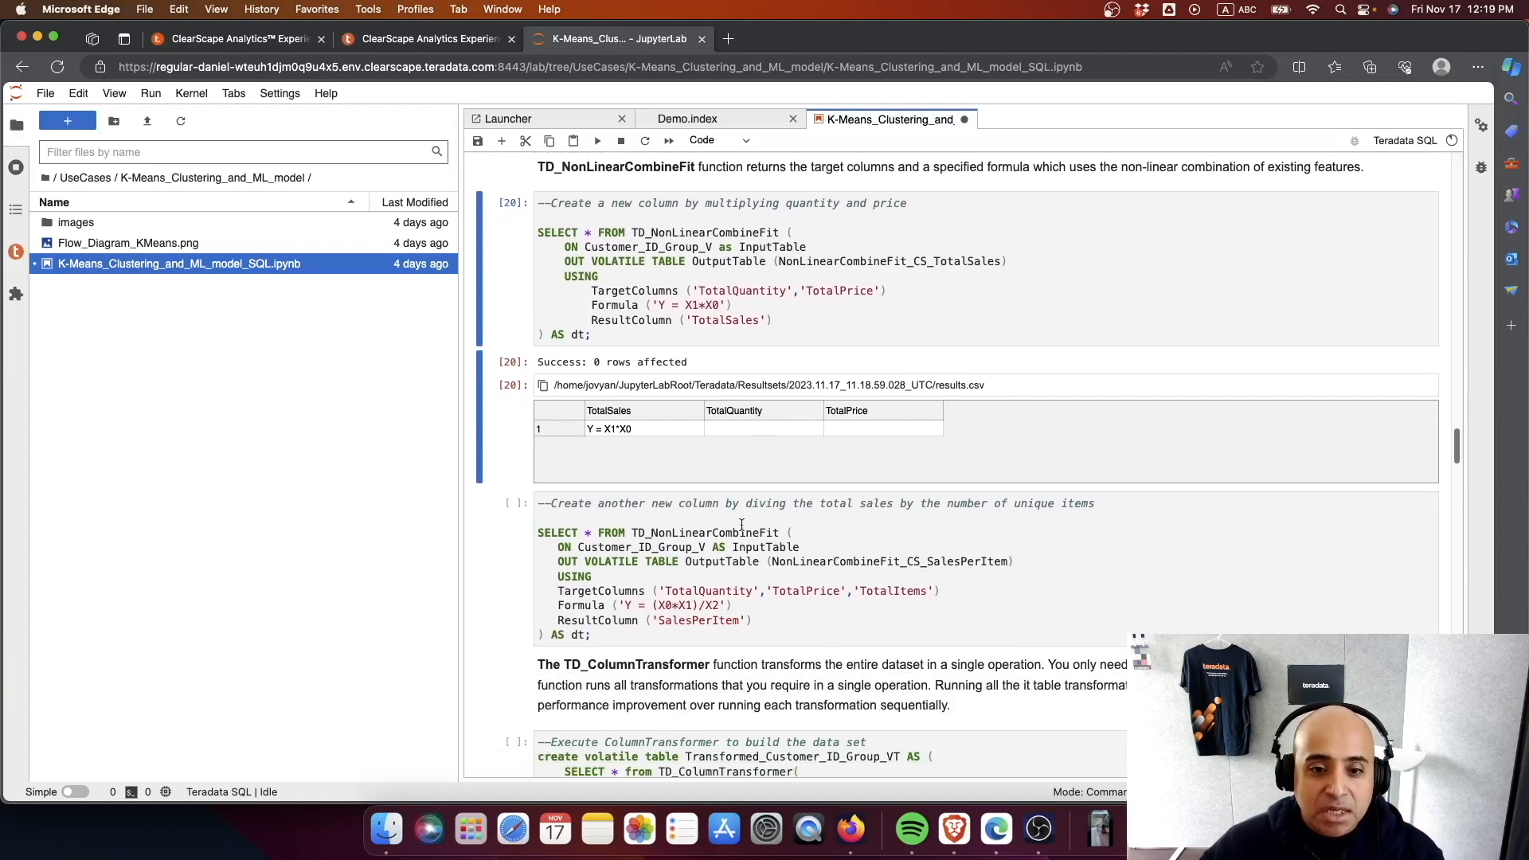
pyautogui.scroll(-10, 759, 430)
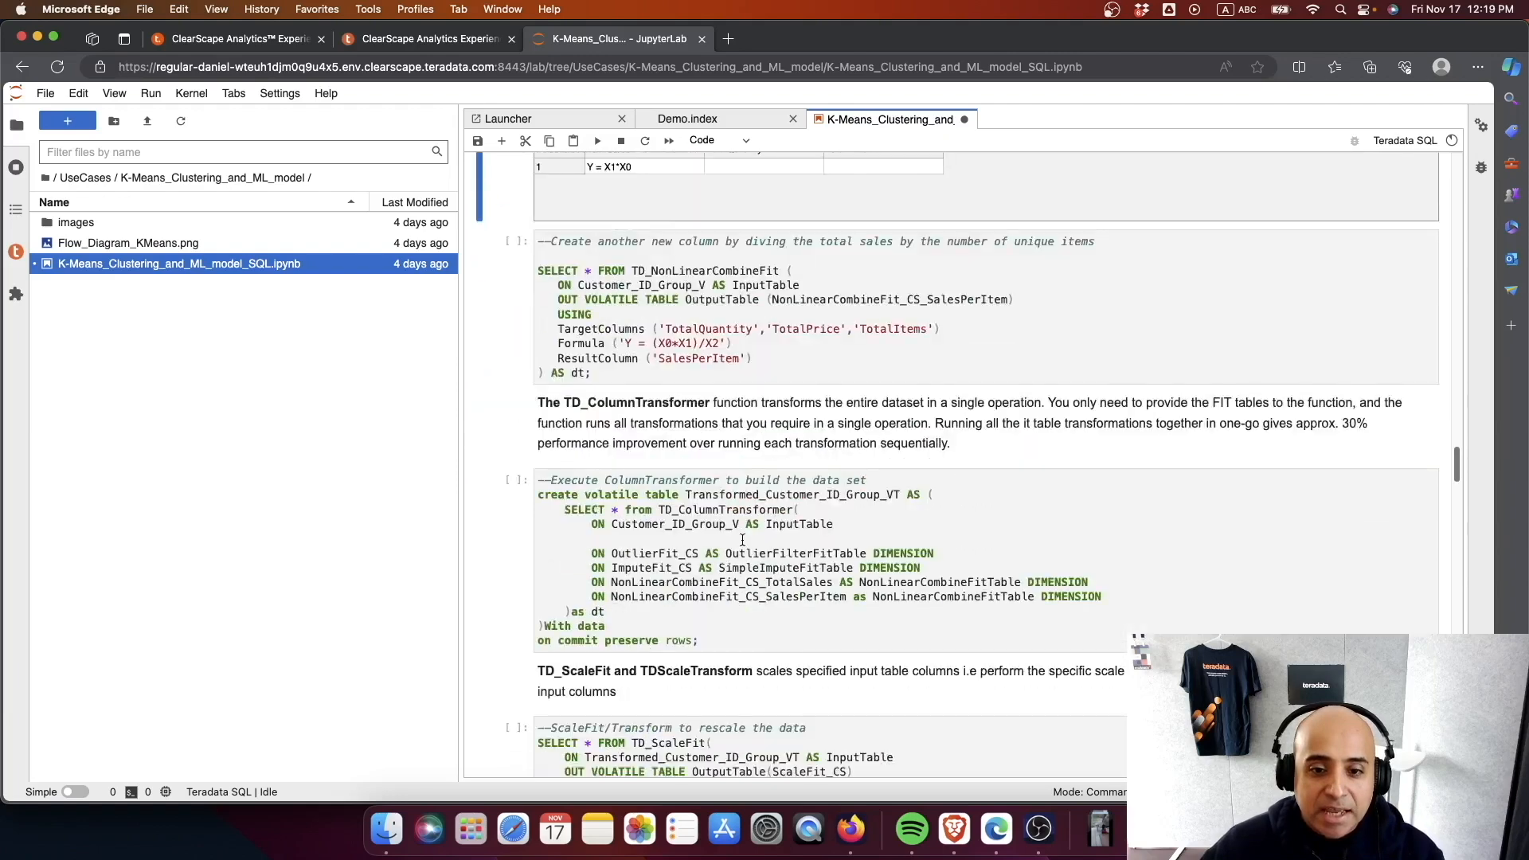
pyautogui.click(628, 368)
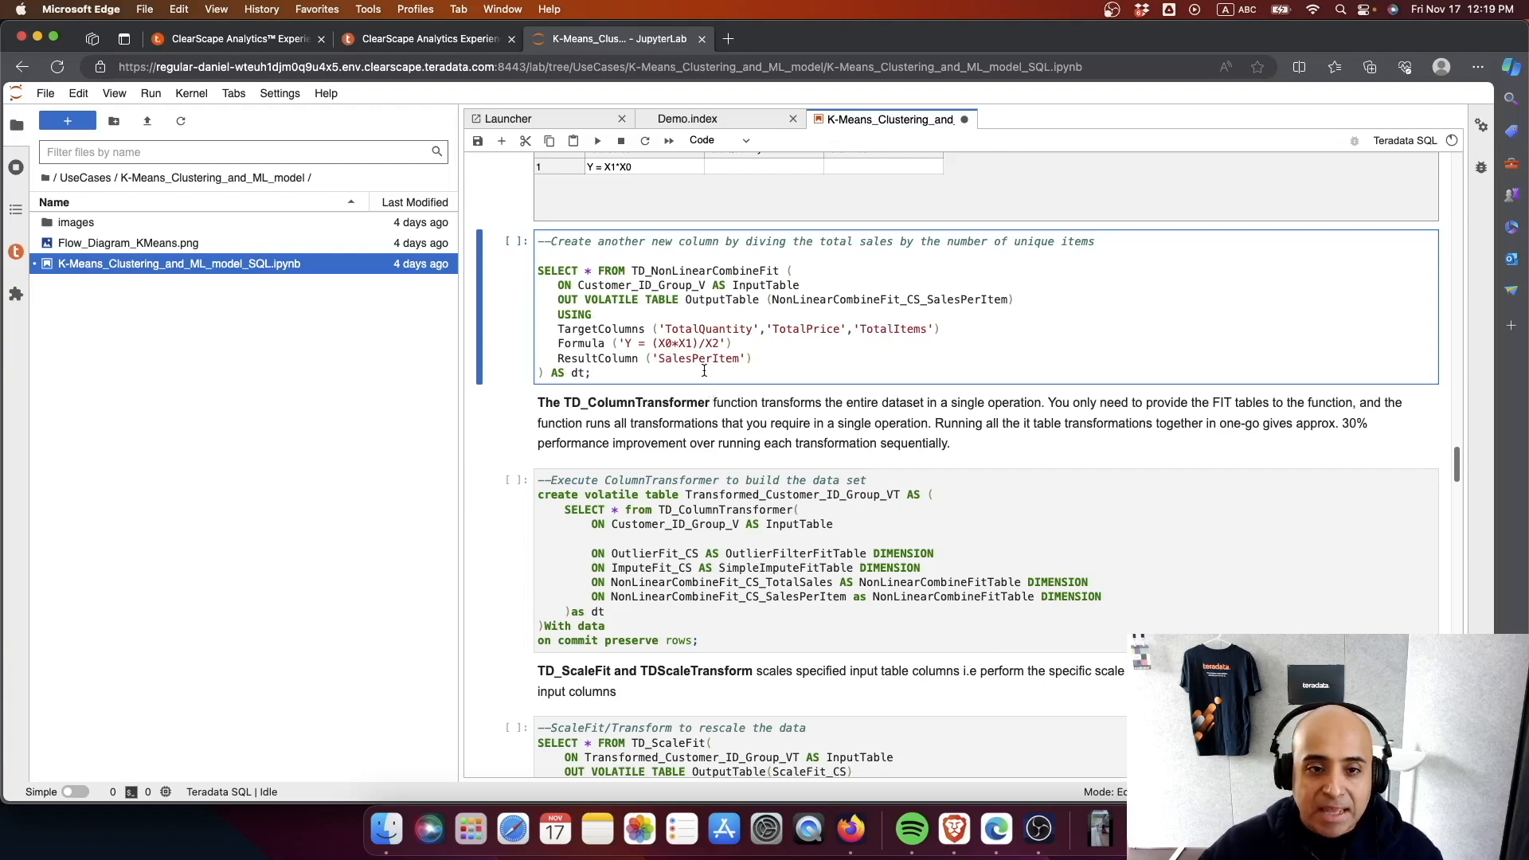
pyautogui.hotkey('ctrl', 'Return')
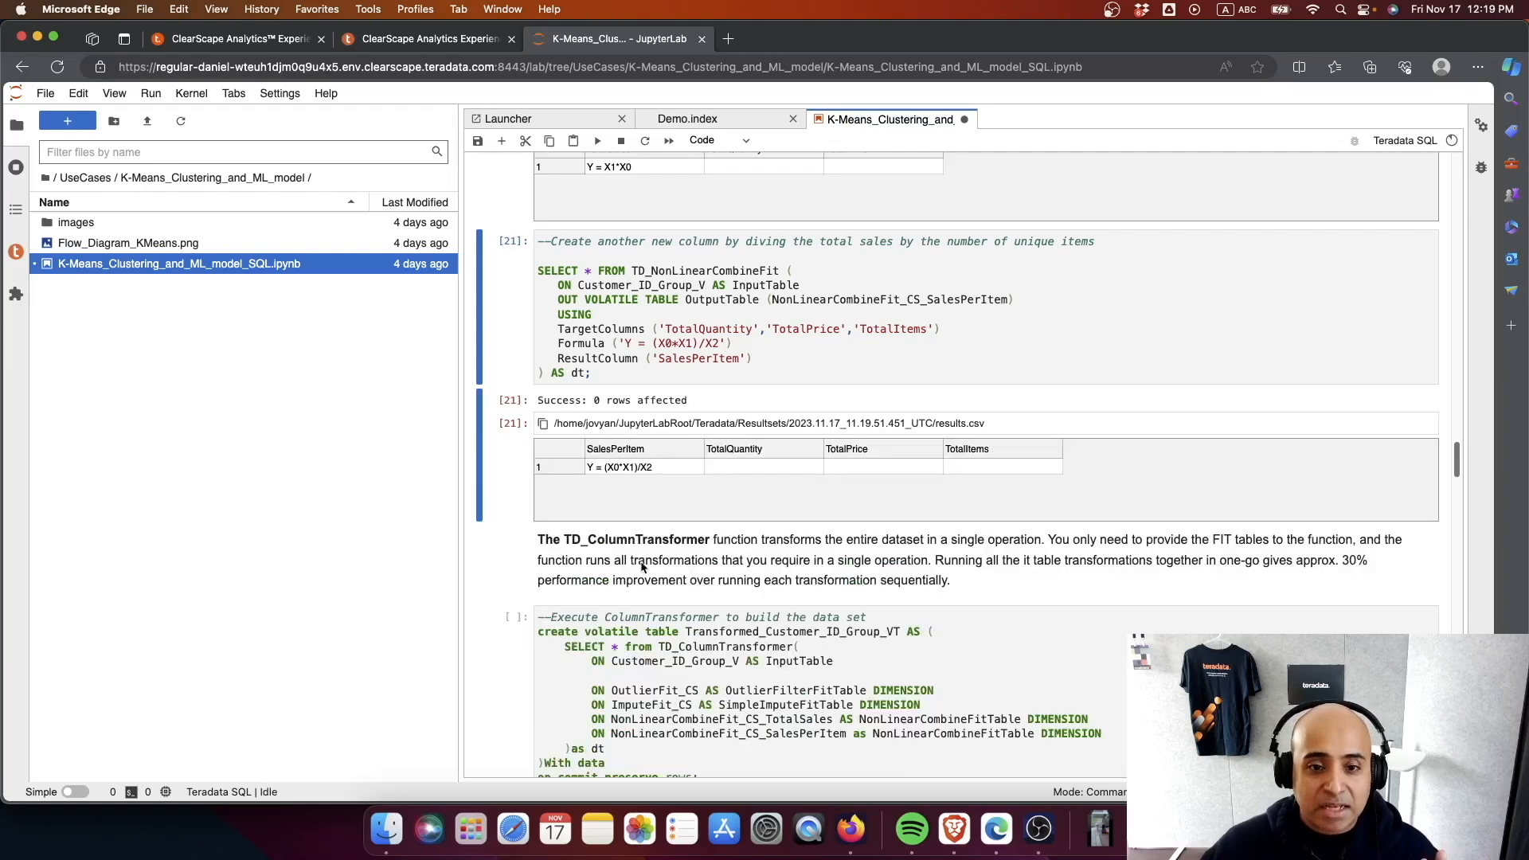
# - Run the TD_ColumnTransformer cell that applies the four fit tables and creates the Transformed_Customer_ID_Group_VT table
pyautogui.scroll(-5, 642, 566)
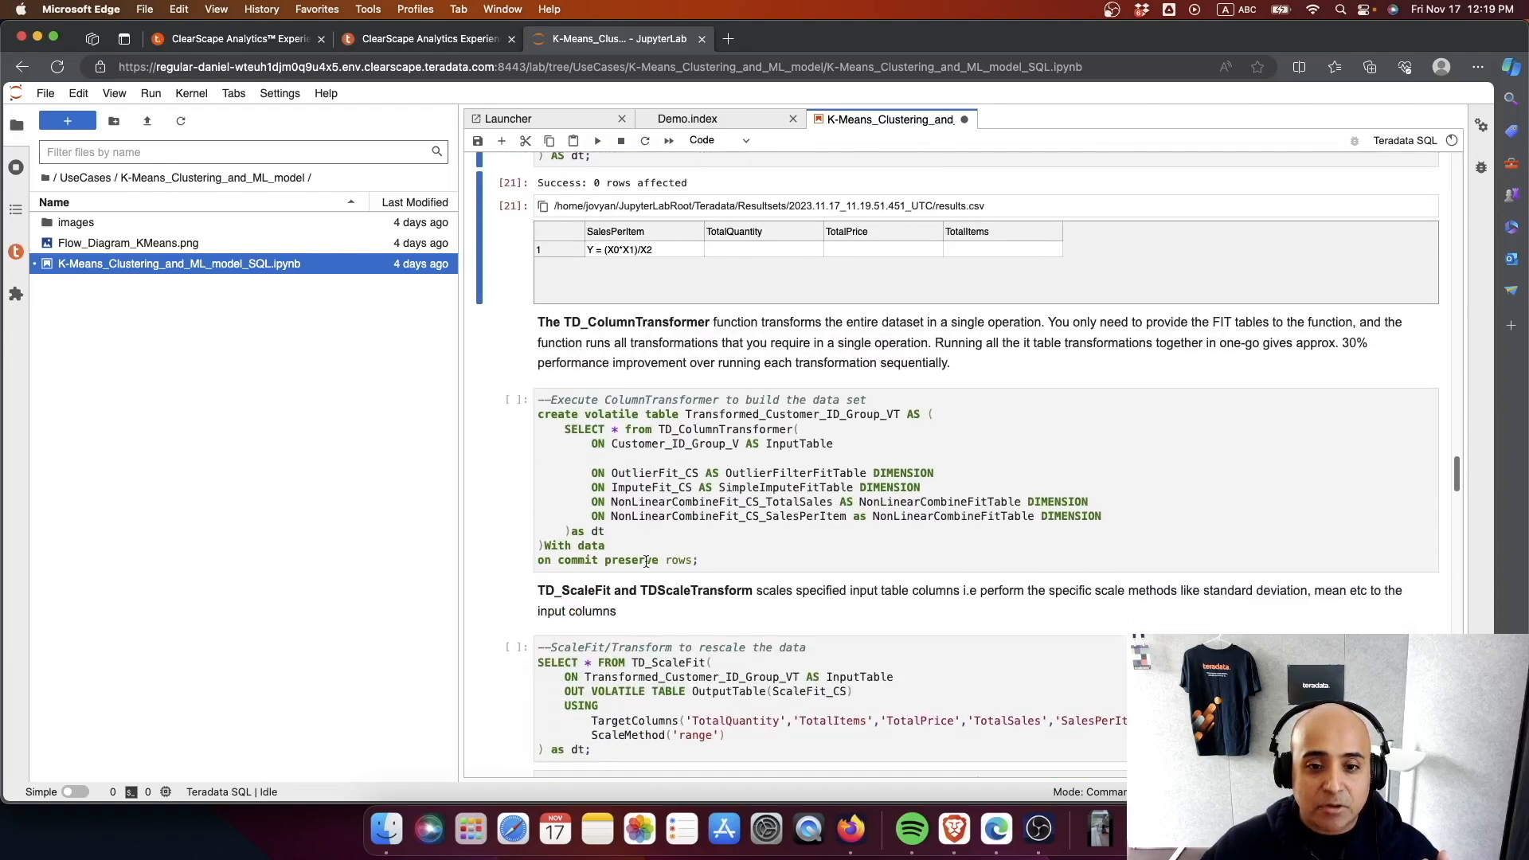
pyautogui.scroll(-1, 680, 575)
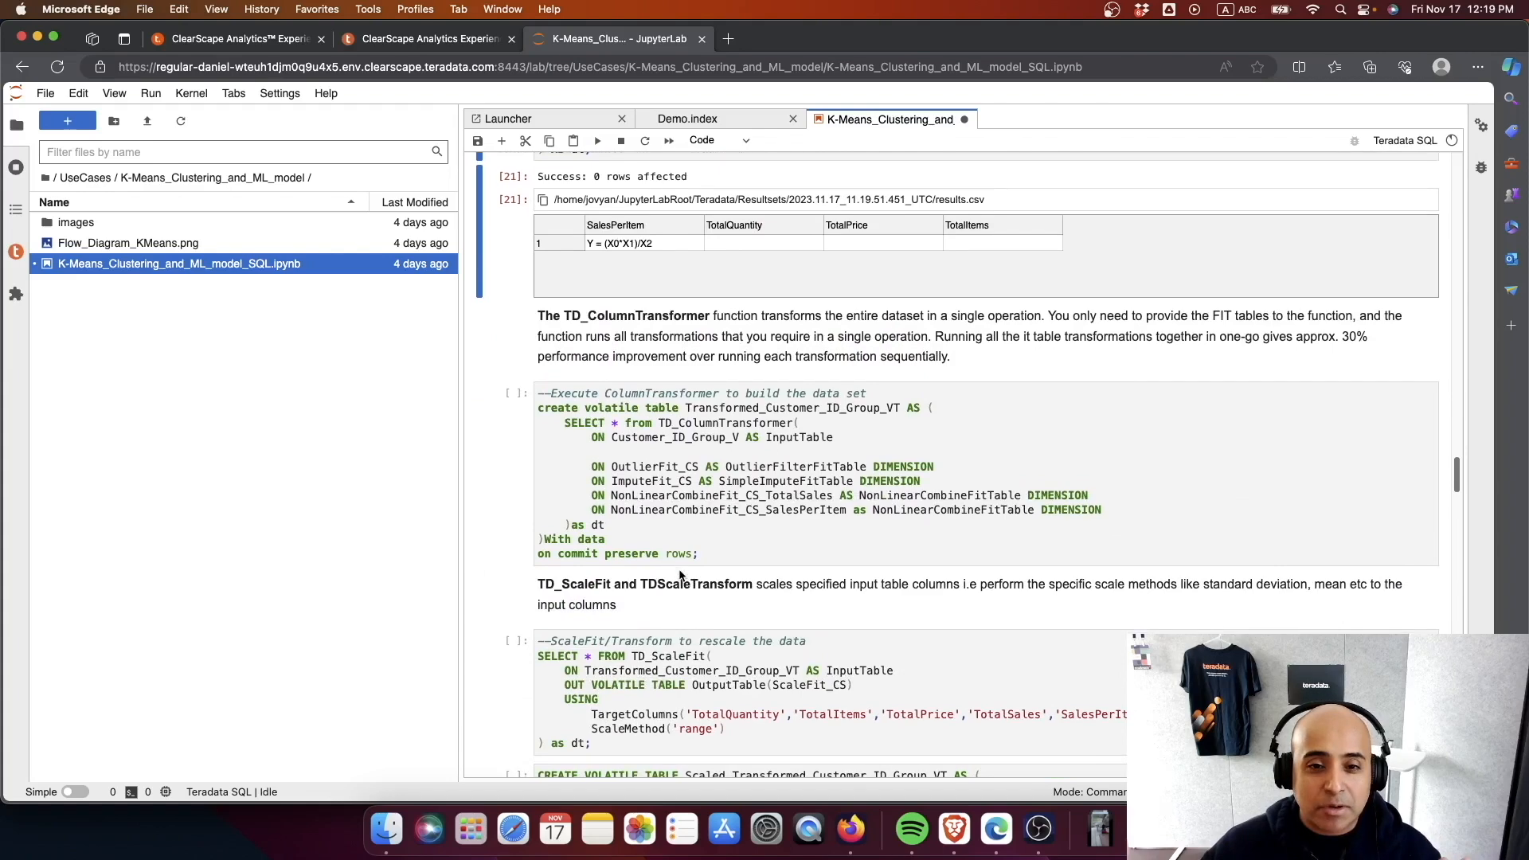
pyautogui.scroll(-3, 685, 580)
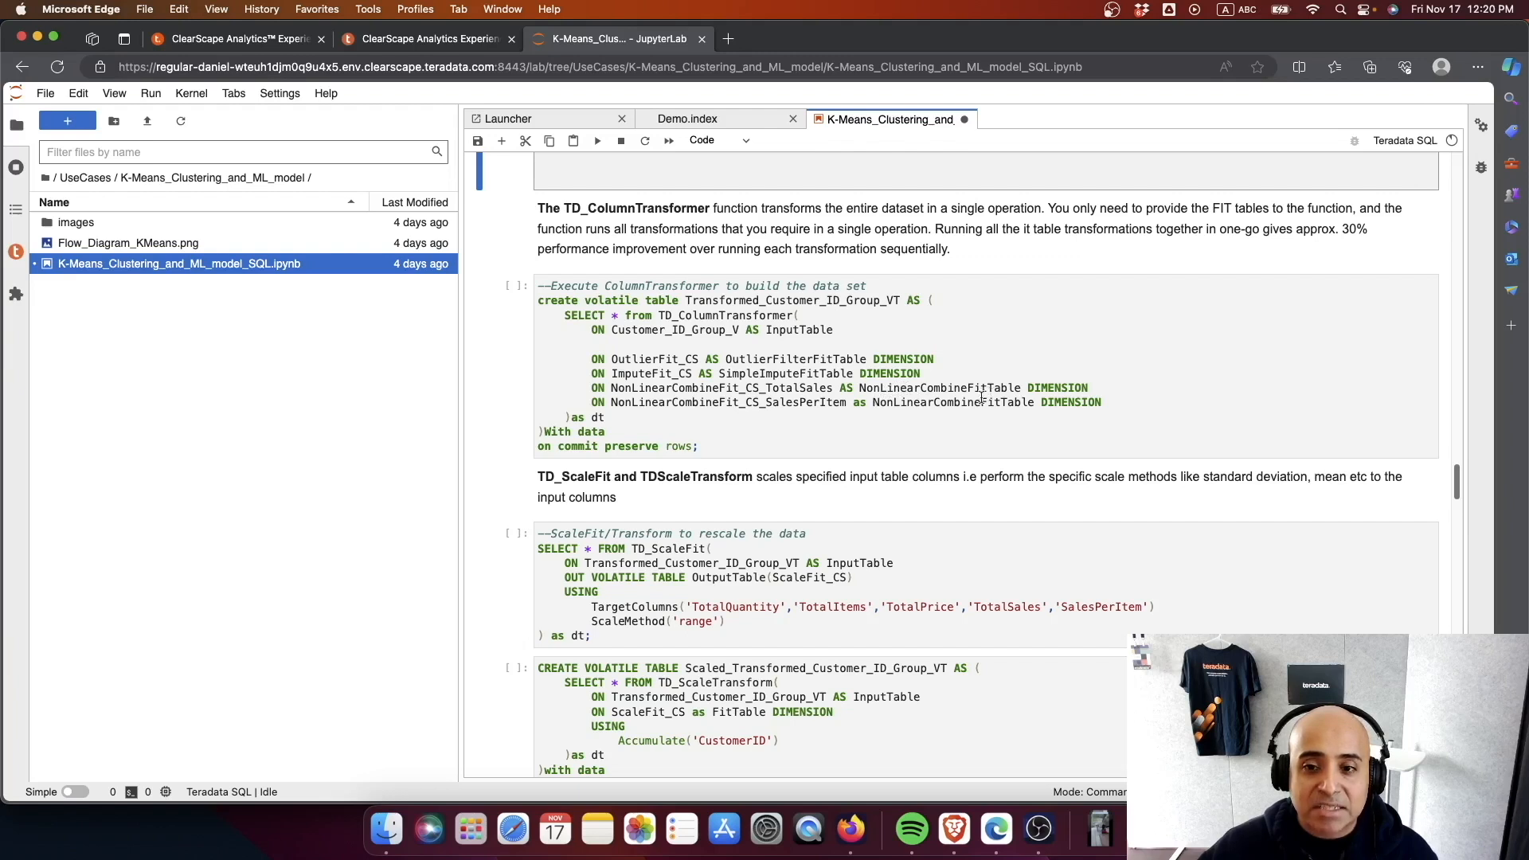
pyautogui.click(727, 442)
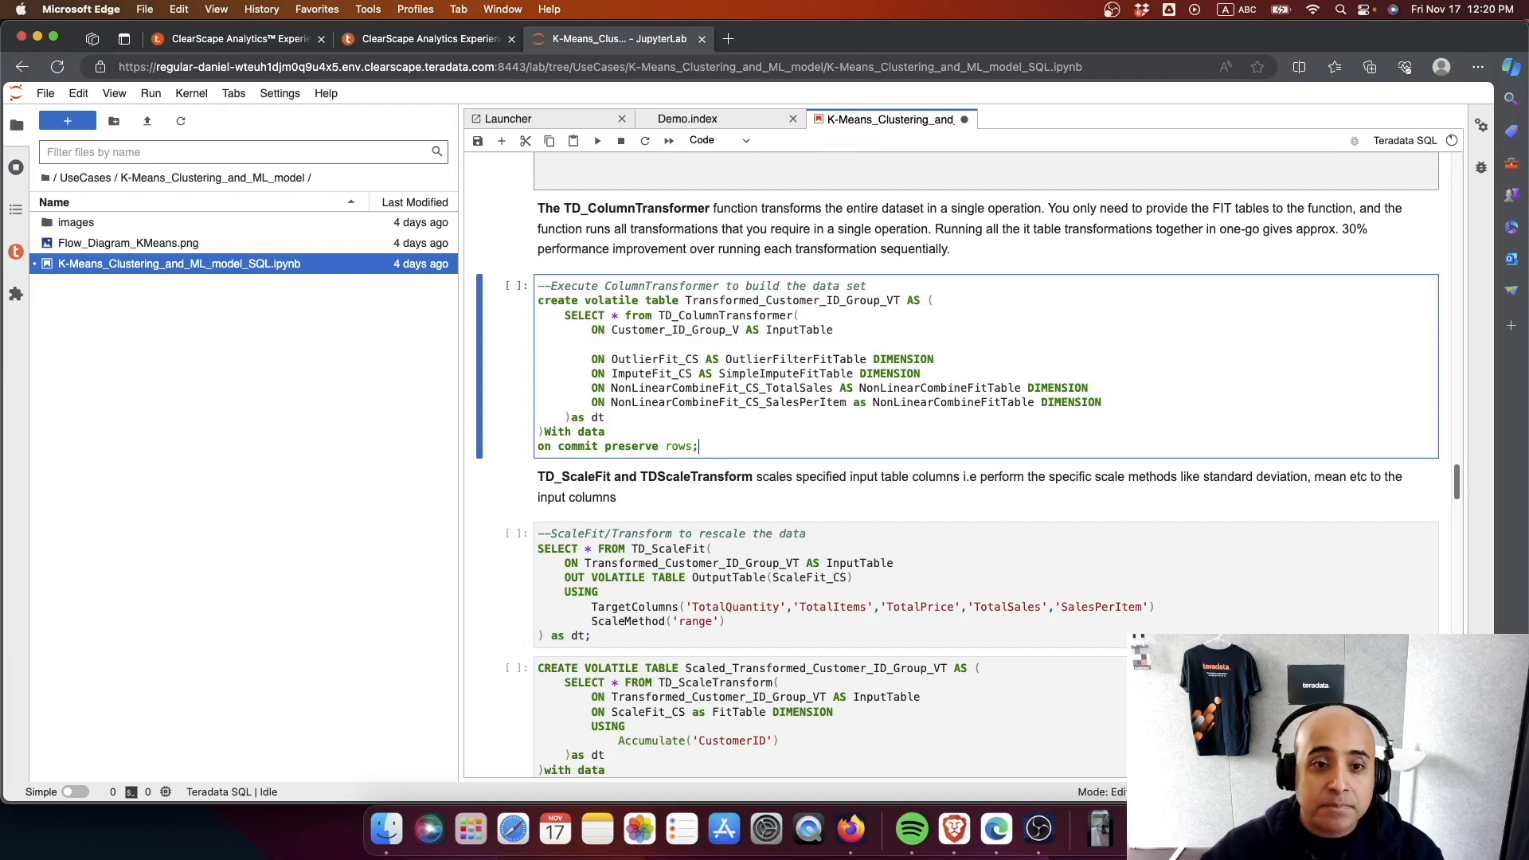
pyautogui.hotkey('ctrl', 'Return')
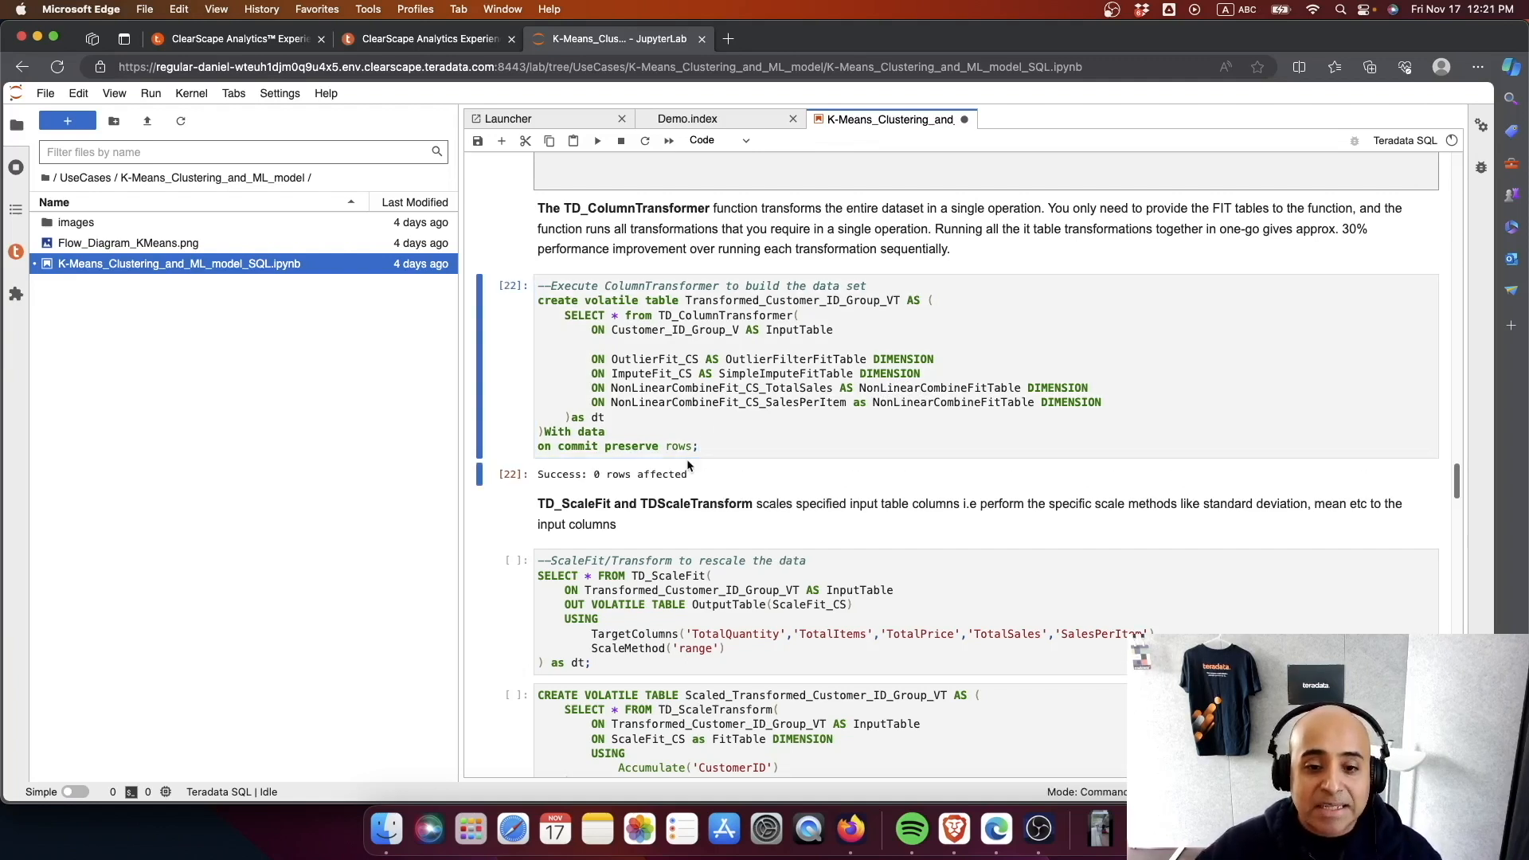
# - Run the TD_ScaleFit cell that creates the ScaleFit_CS table for the five target columns with the range scale method
pyautogui.scroll(-2, 690, 467)
pyautogui.scroll(-1, 759, 499)
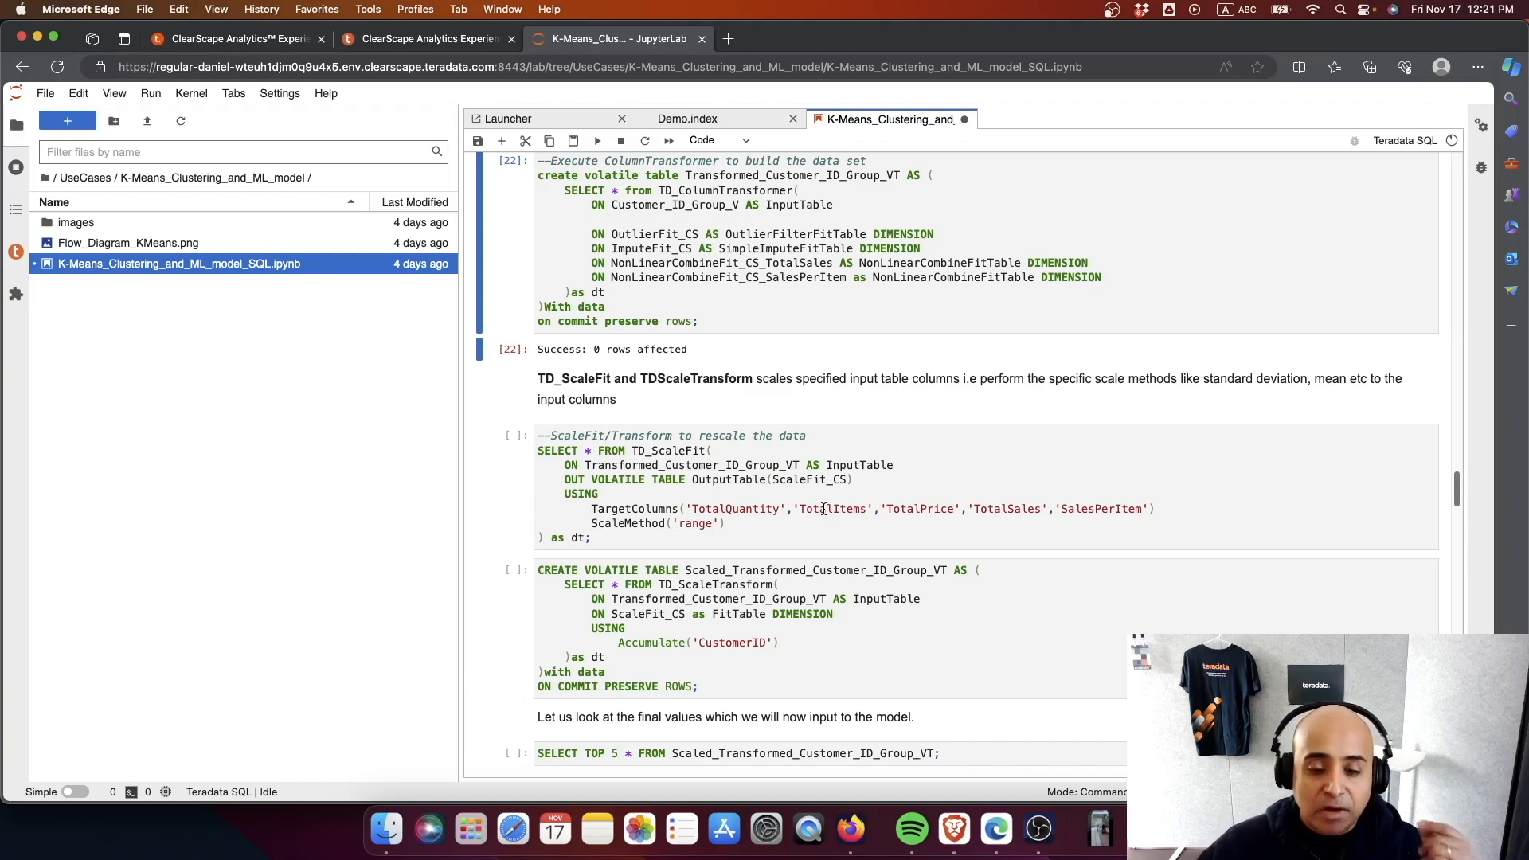
pyautogui.click(745, 538)
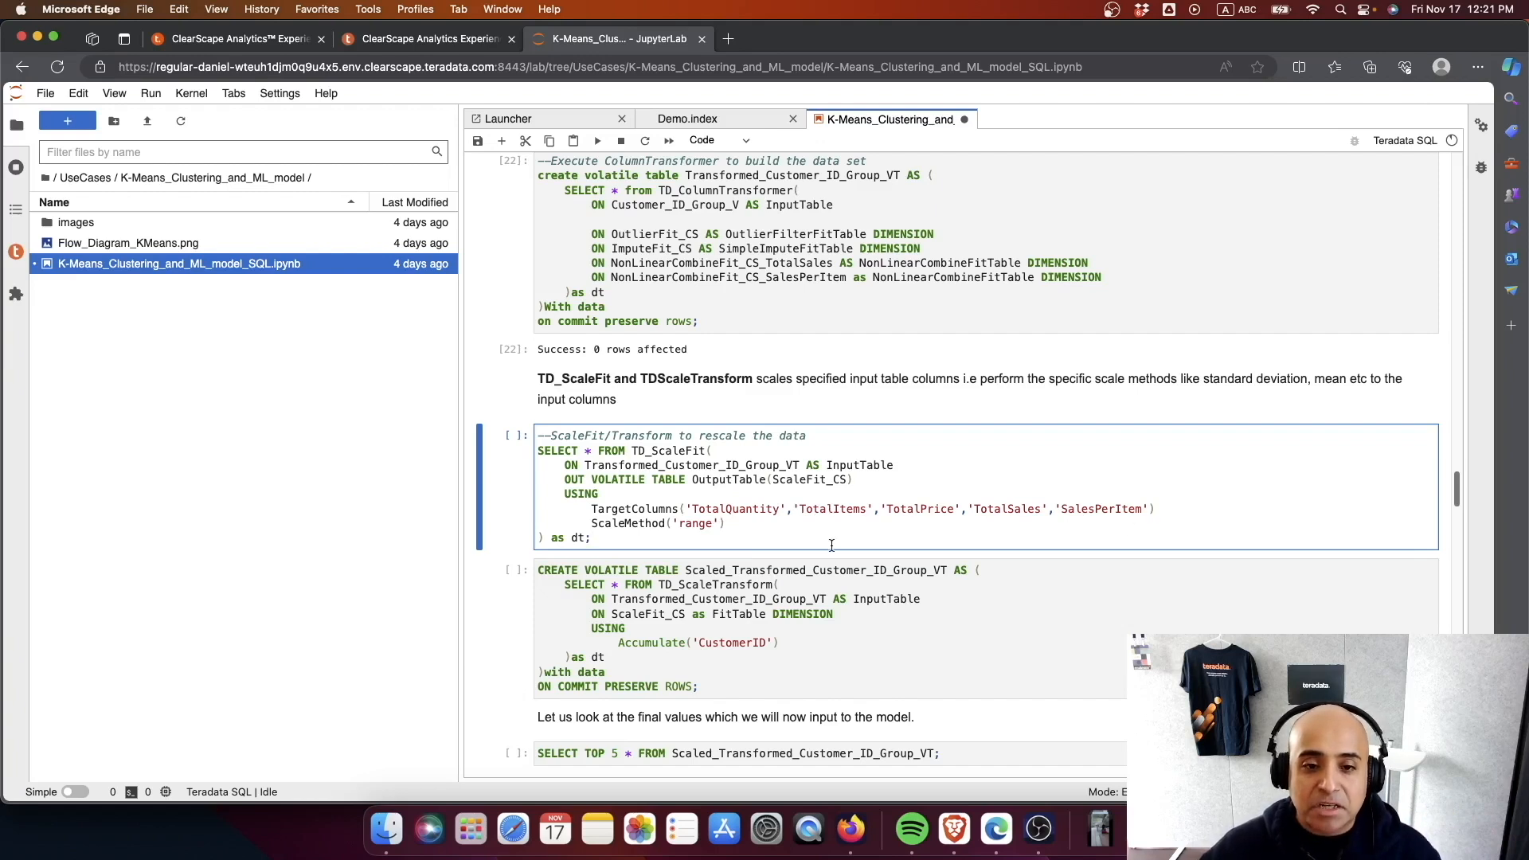
pyautogui.hotkey('ctrl', 'Return')
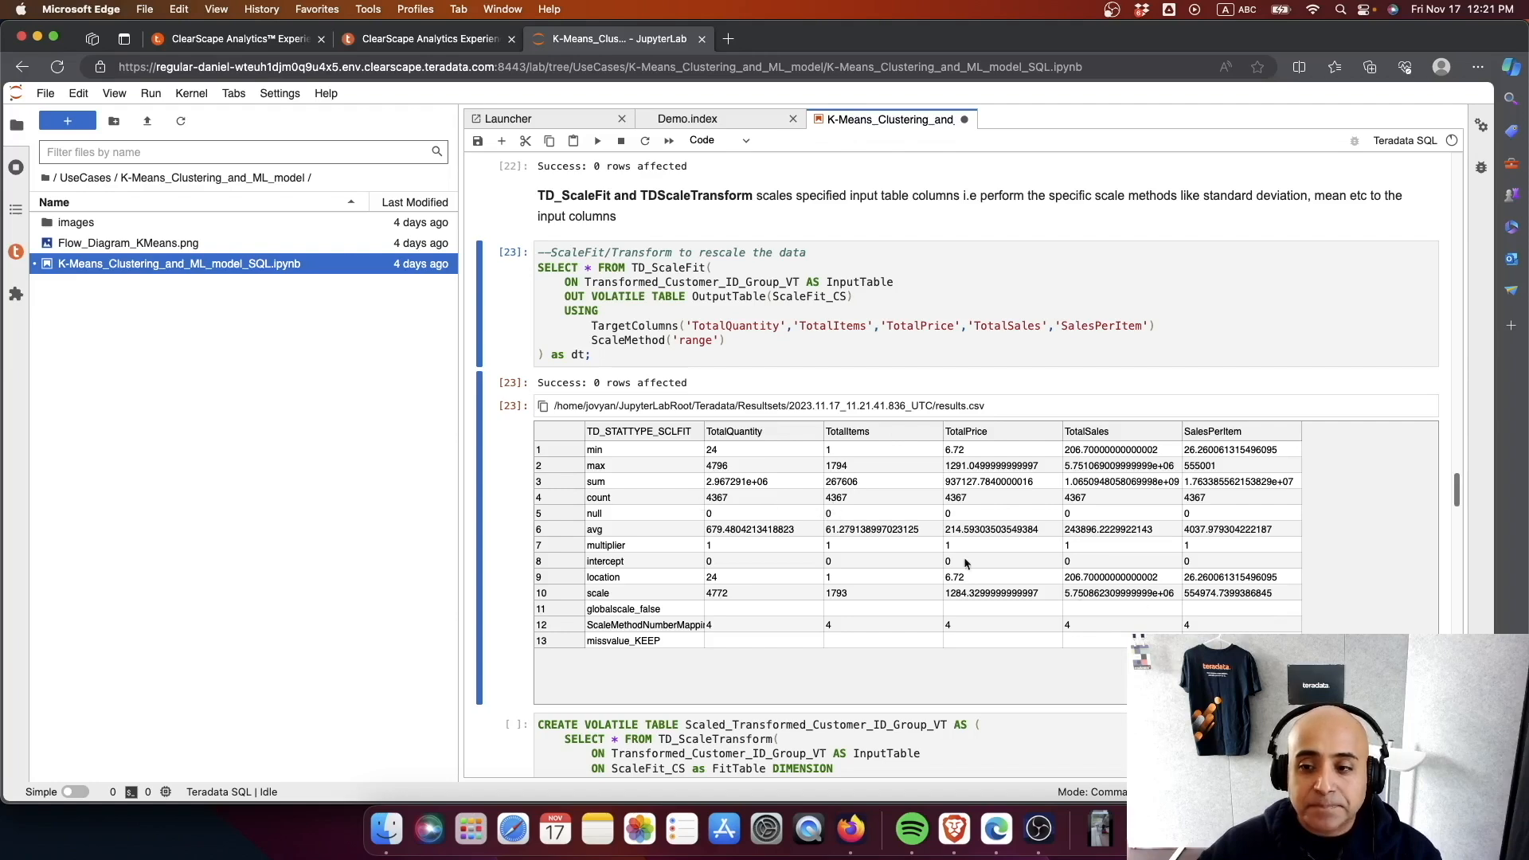
# - Create the Scaled_Transformed_Customer_ID_Group_VT table with TD_ScaleTransform, and query its top 5 rows
pyautogui.scroll(-5, 1044, 661)
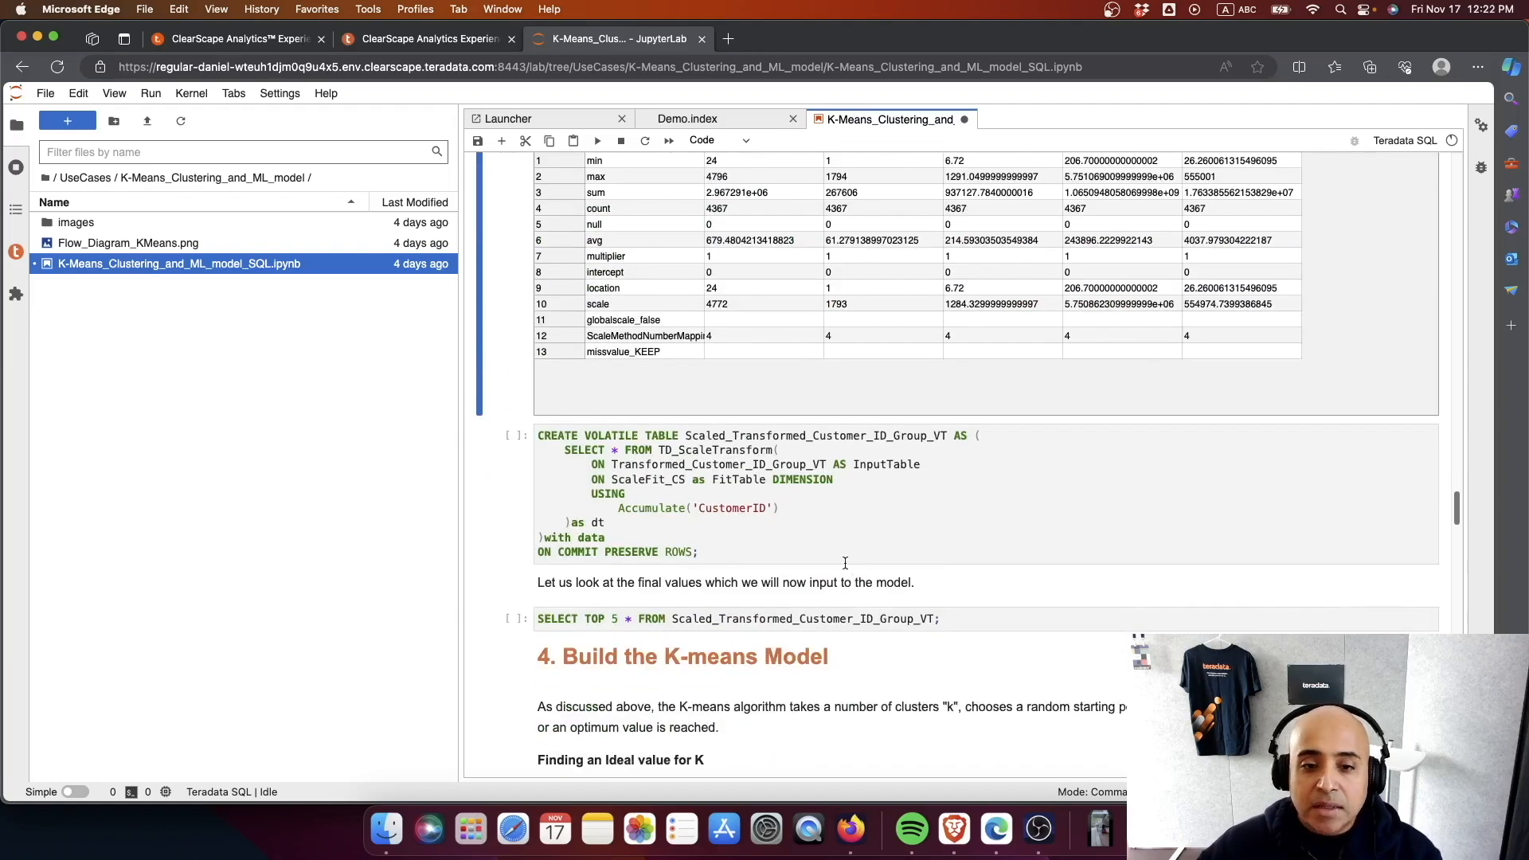
pyautogui.click(811, 553)
pyautogui.hotkey('ctrl', 'Return')
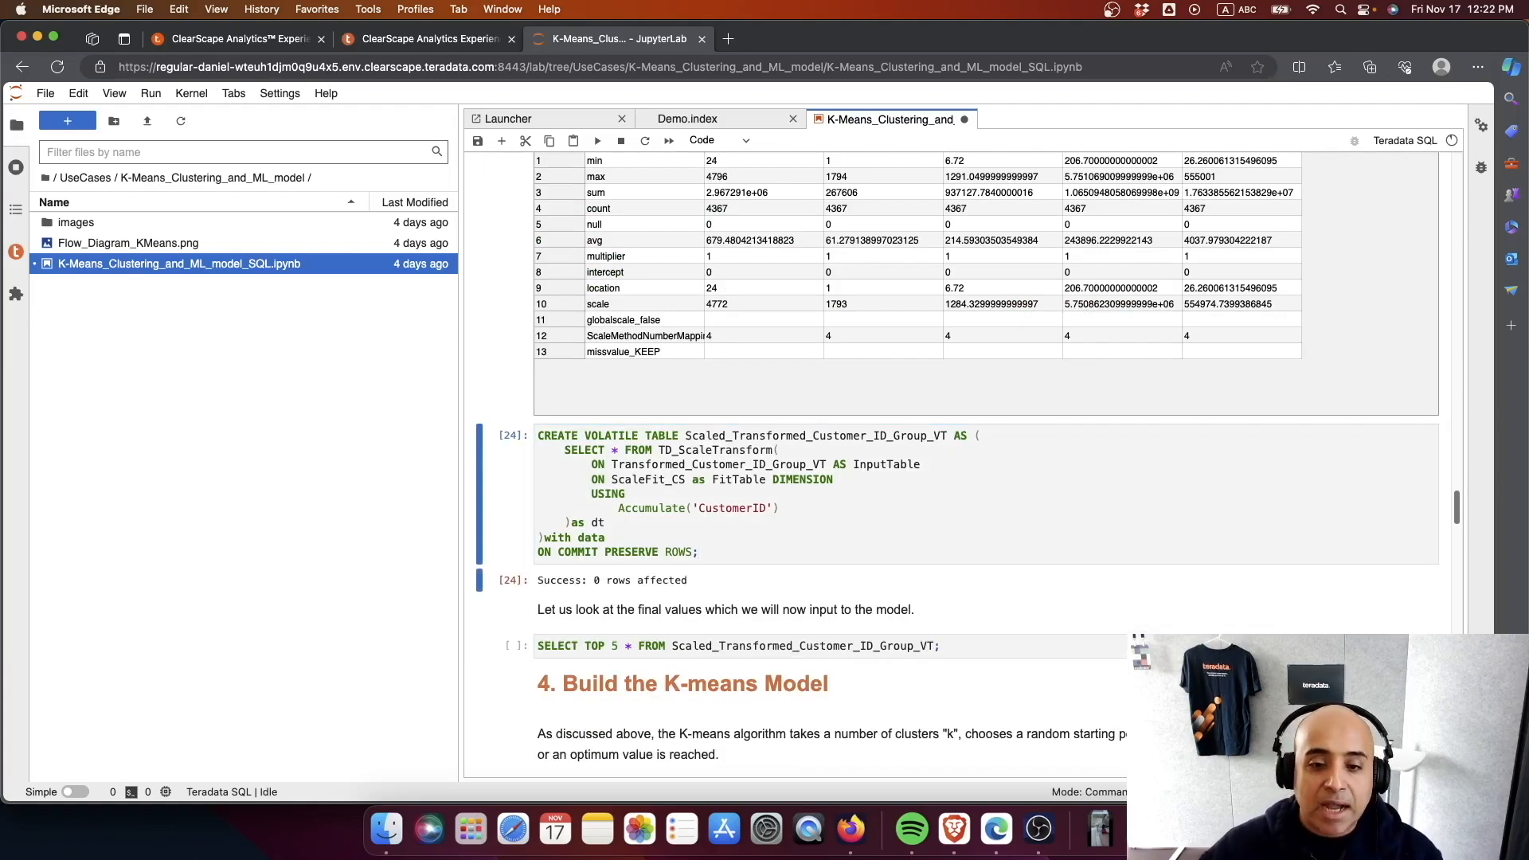
pyautogui.click(939, 645)
pyautogui.hotkey('ctrl', 'Return')
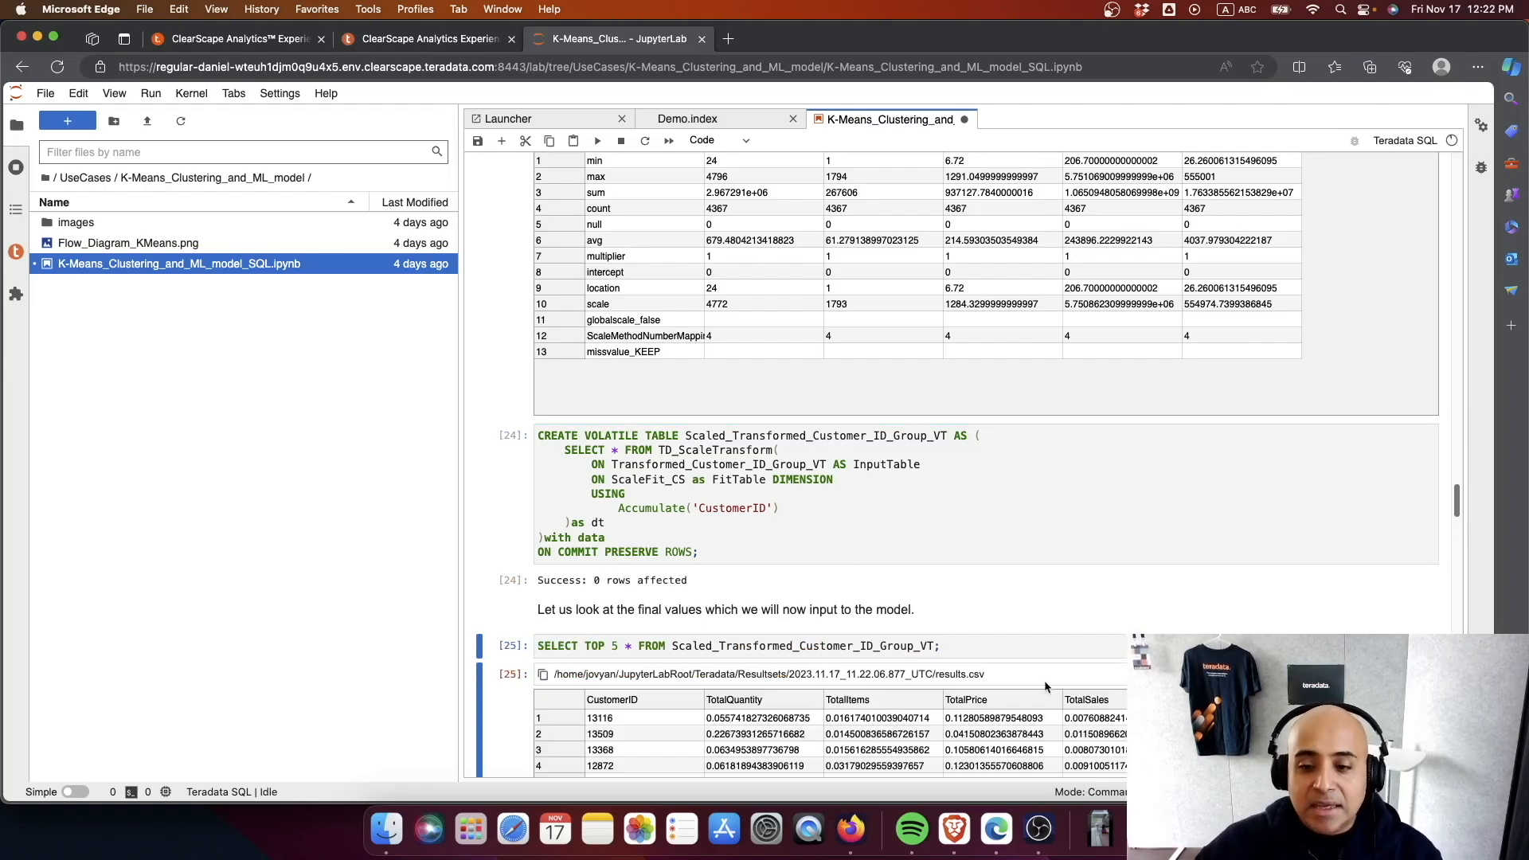
# - Review the Build the K-means Model section and the StopThreshold and MaxIterNum parameters in the TD_KMeans cell
pyautogui.scroll(-6, 924, 551)
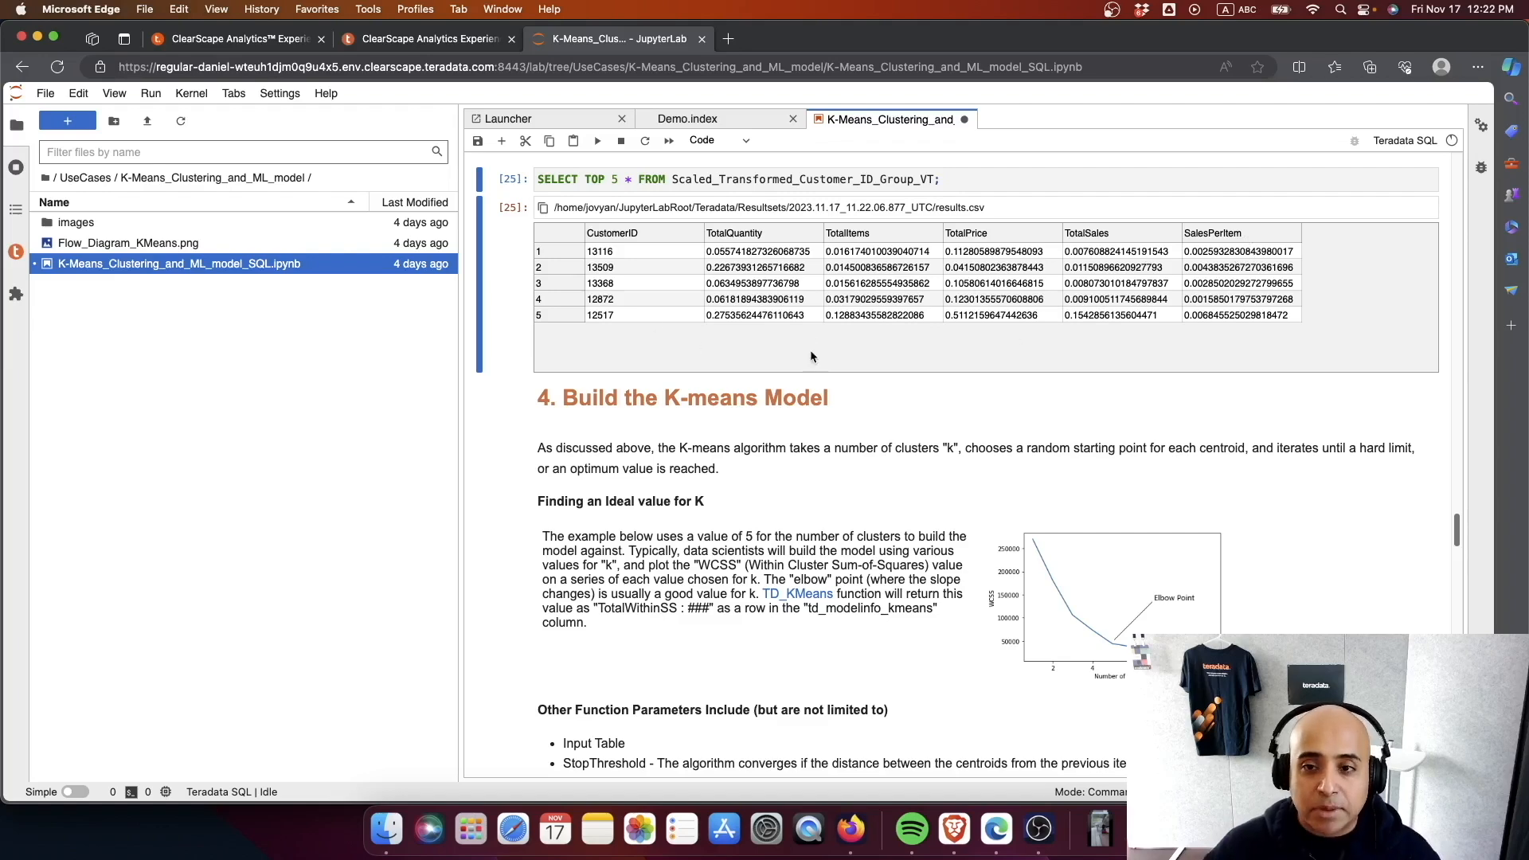
pyautogui.scroll(-5, 809, 356)
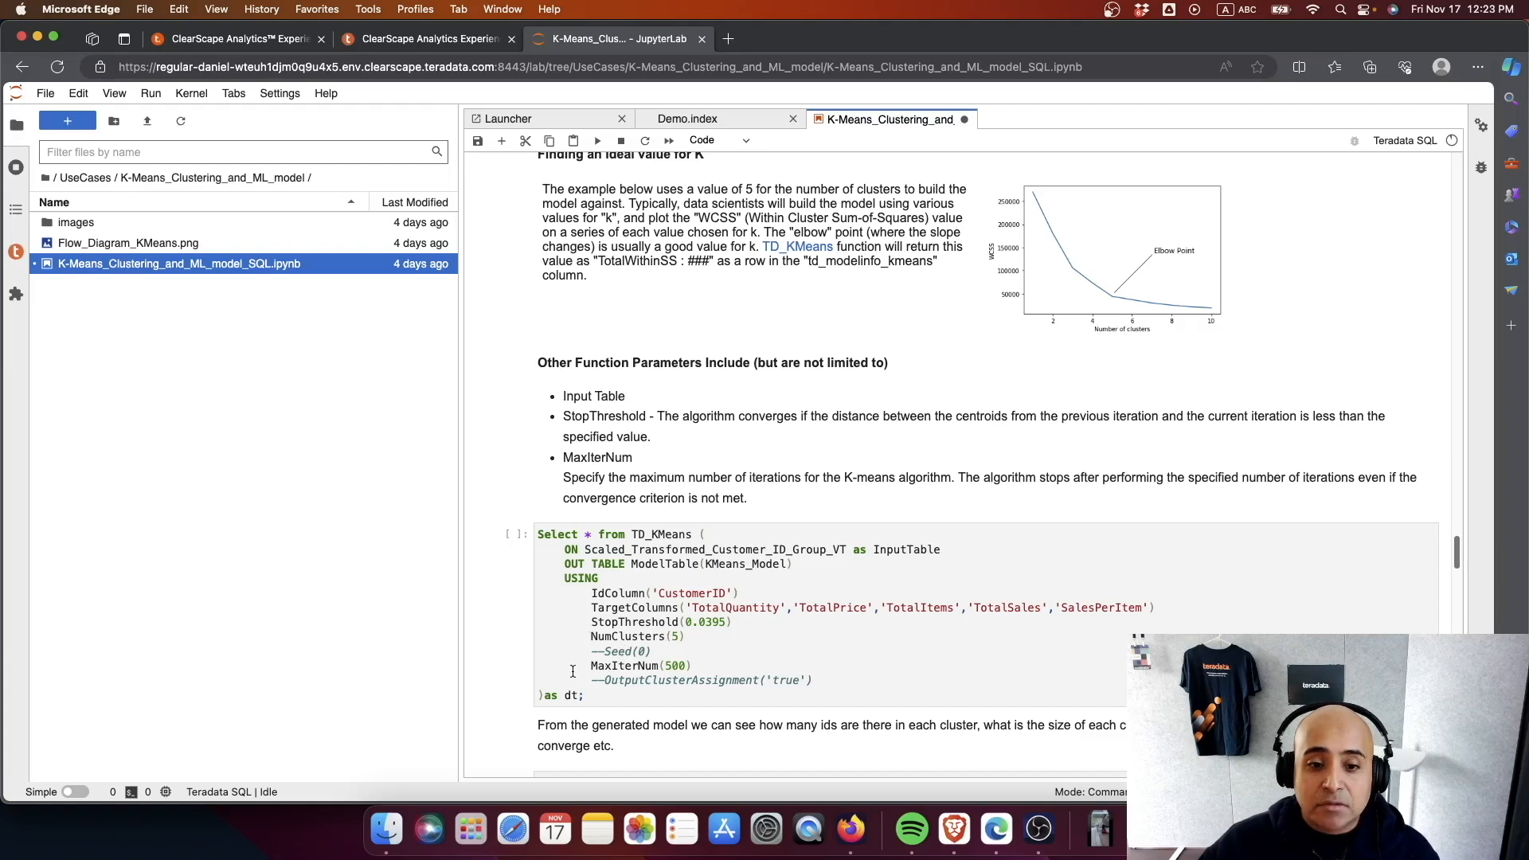
pyautogui.scroll(-1, 661, 664)
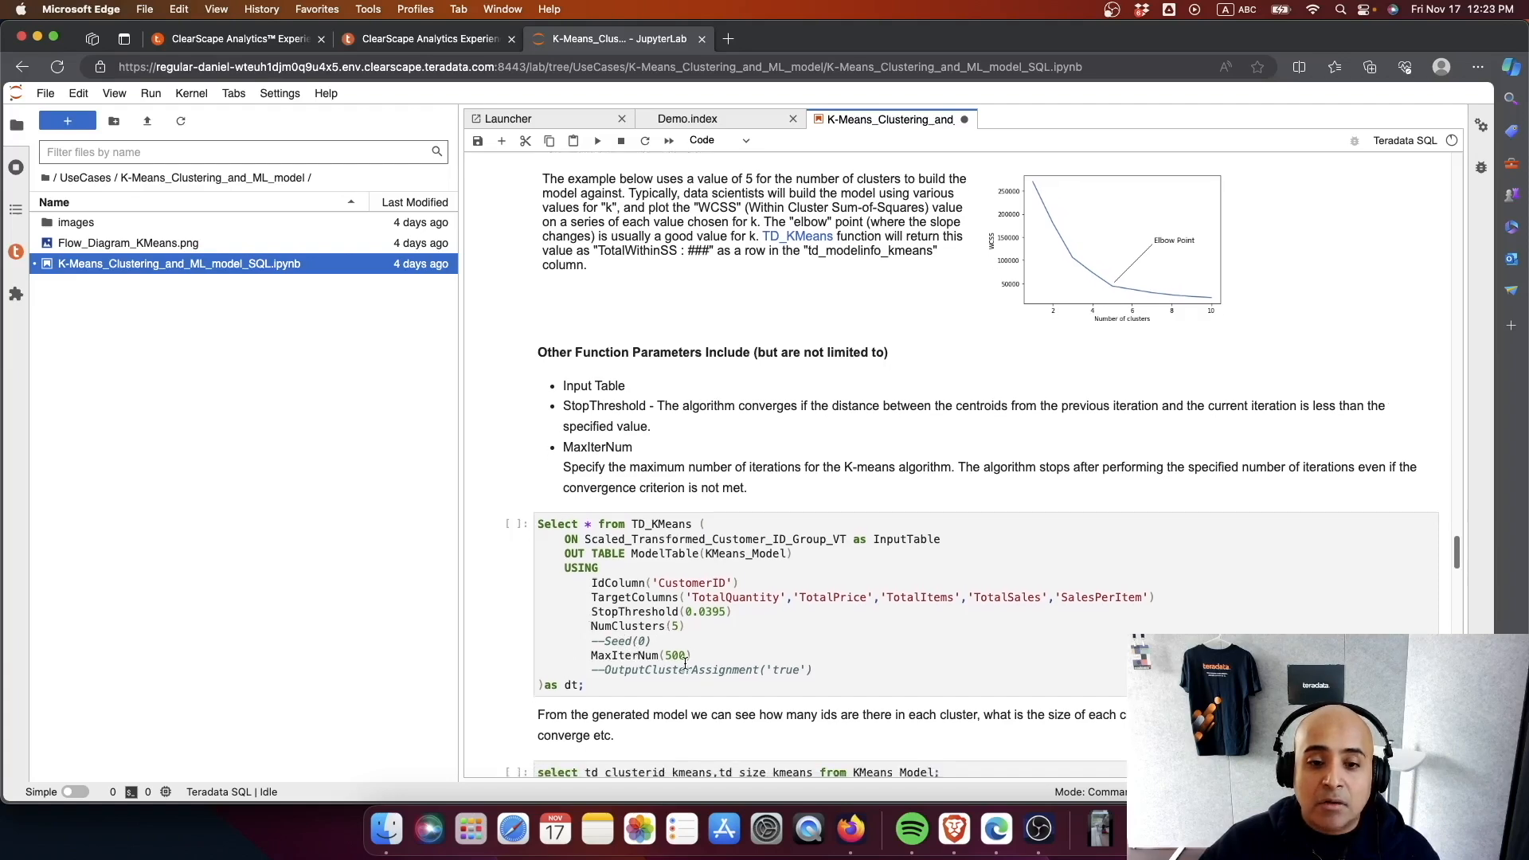
pyautogui.scroll(-5, 685, 663)
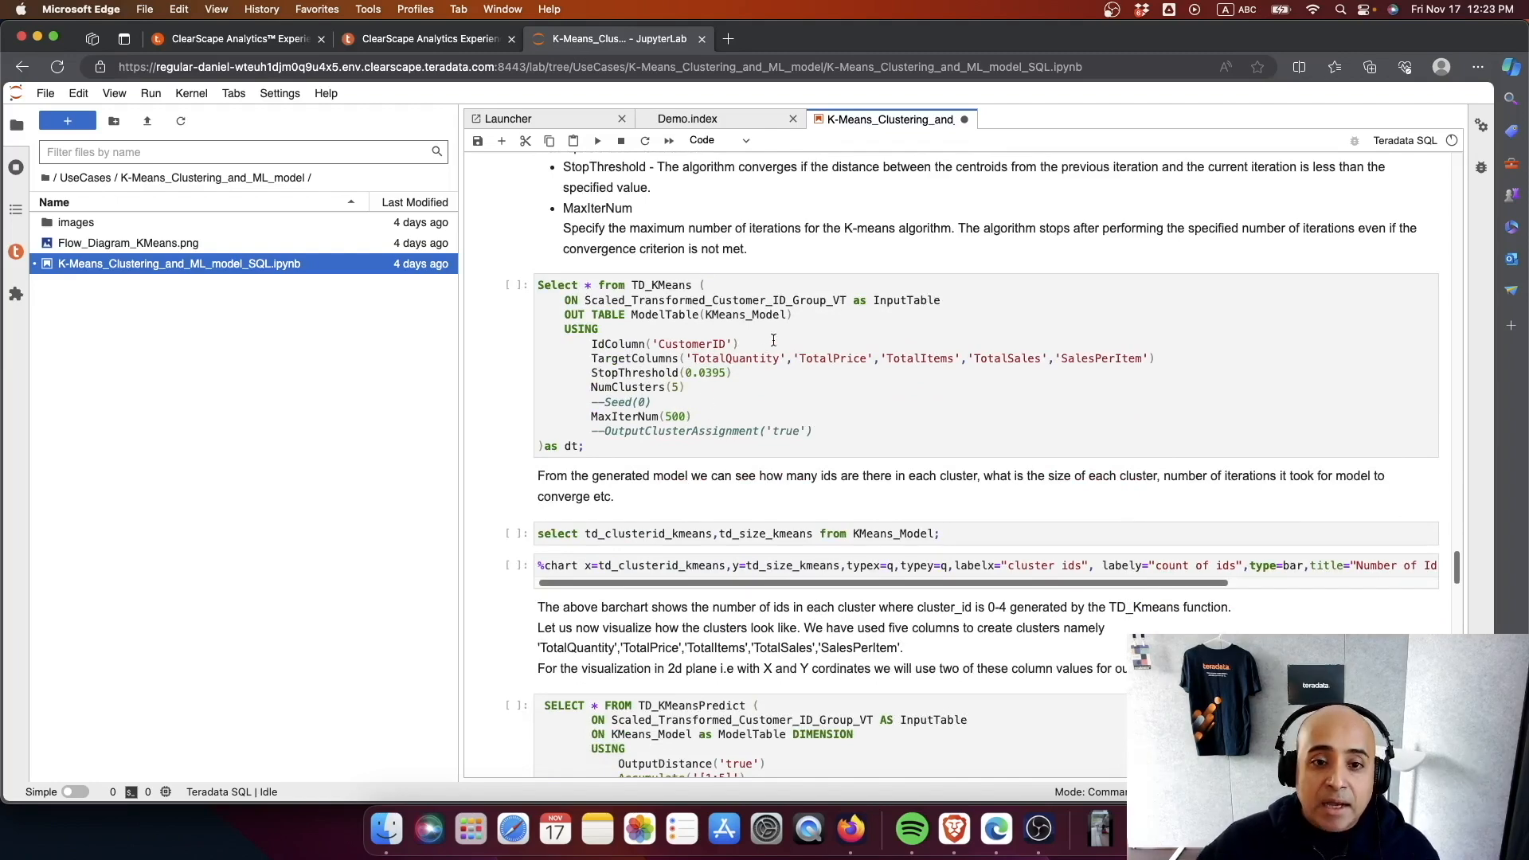
pyautogui.click(742, 374)
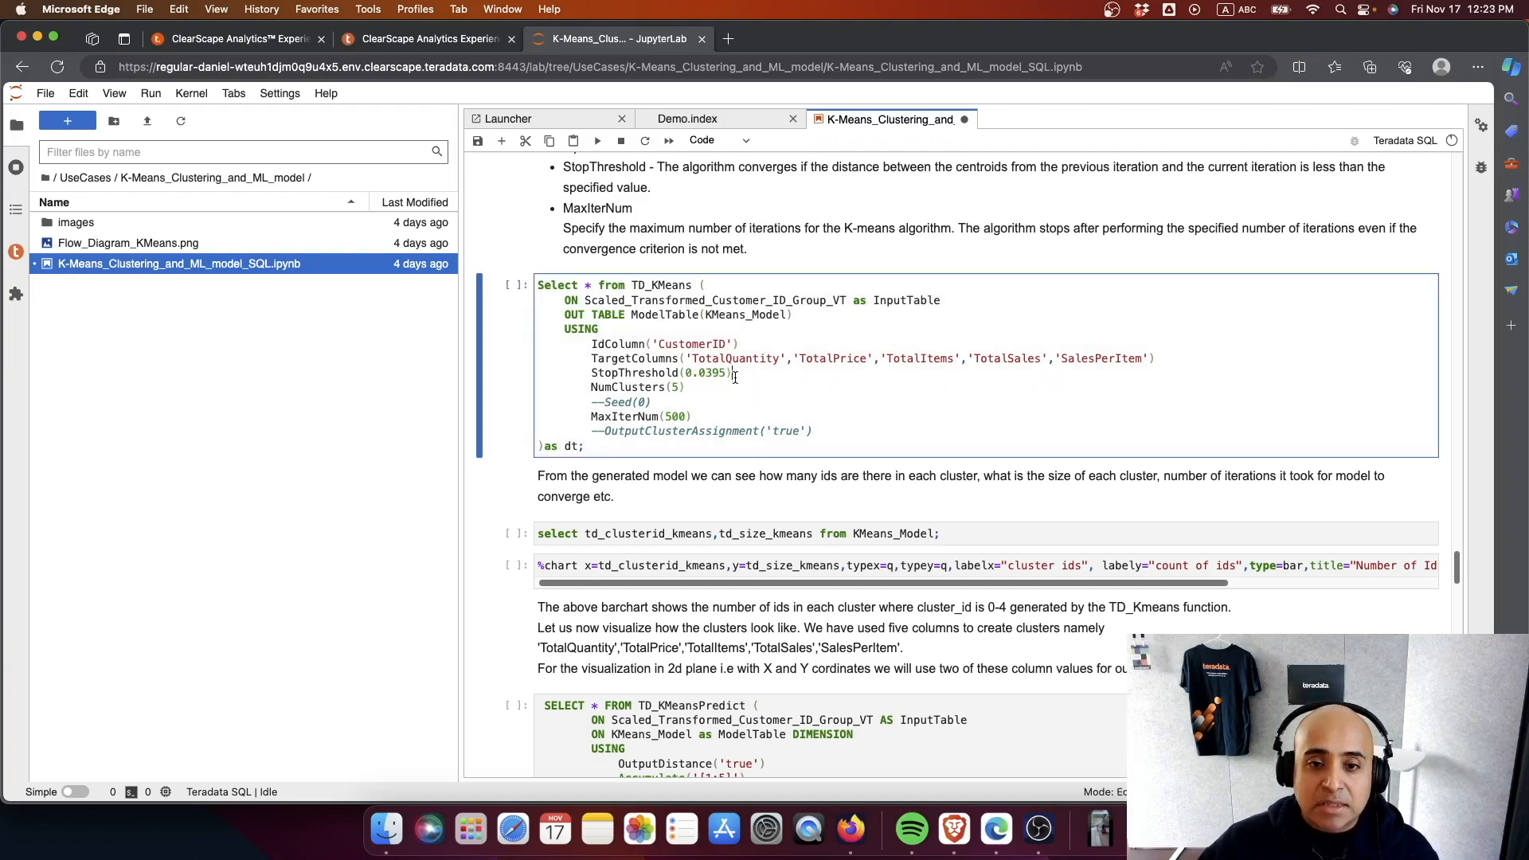
pyautogui.scroll(-1, 734, 375)
pyautogui.scroll(1, 737, 380)
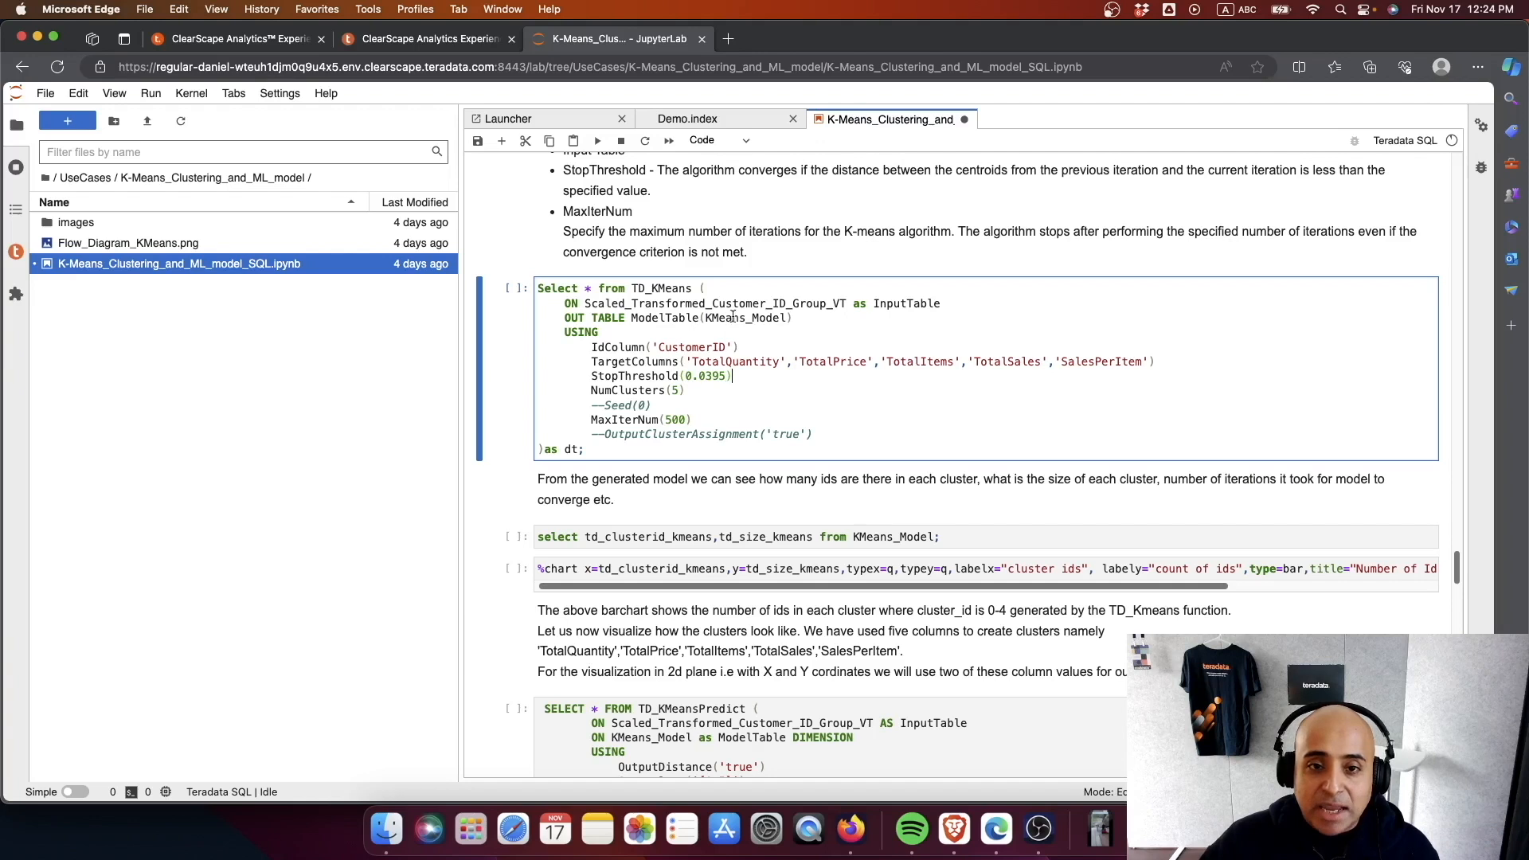
pyautogui.moveTo(570, 376); pyautogui.dragTo(801, 373)
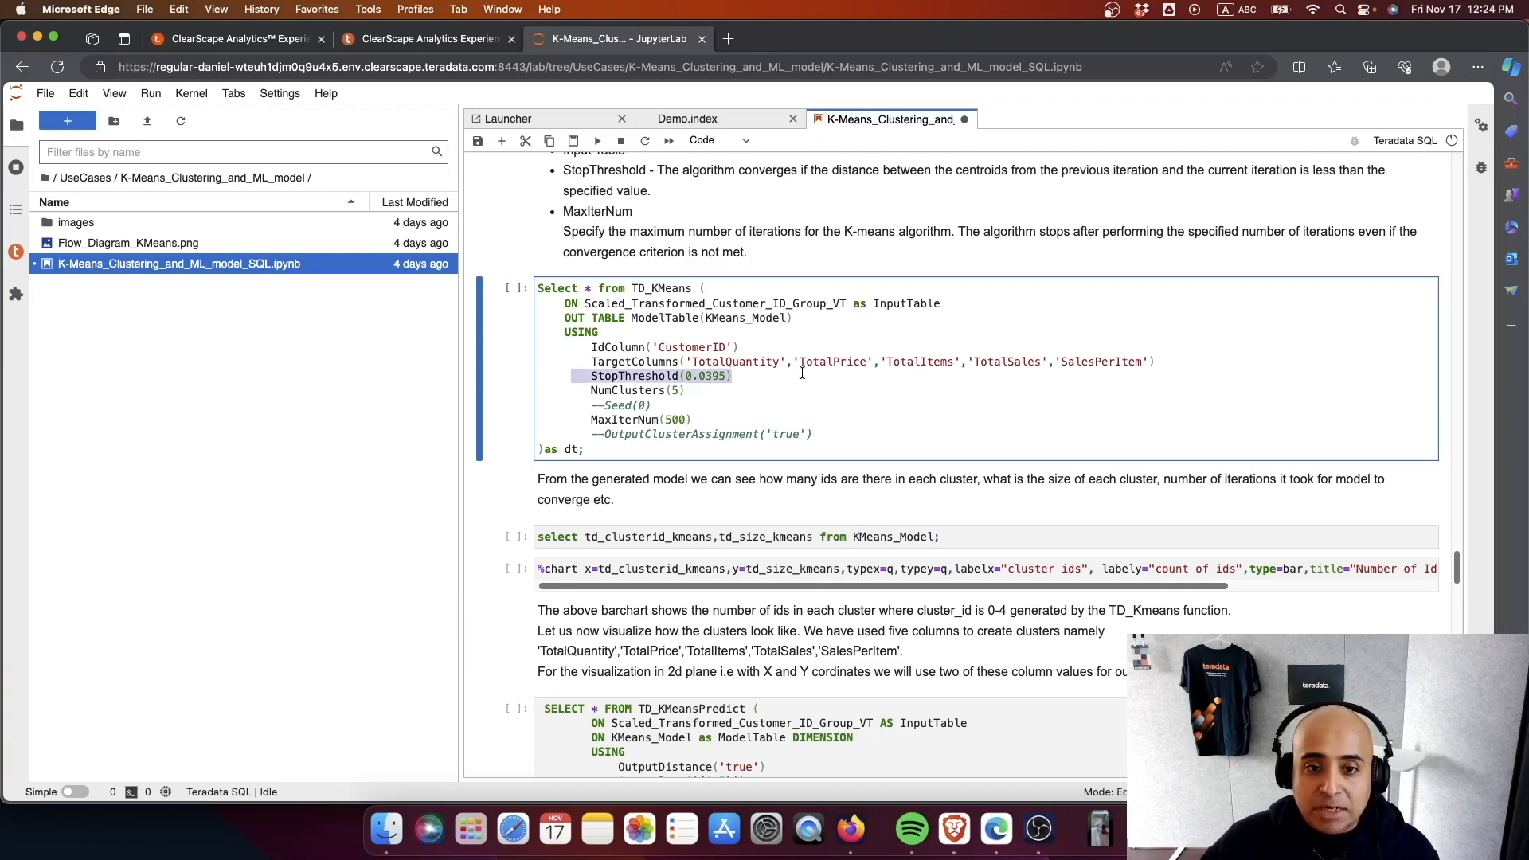
pyautogui.moveTo(693, 419); pyautogui.dragTo(563, 420)
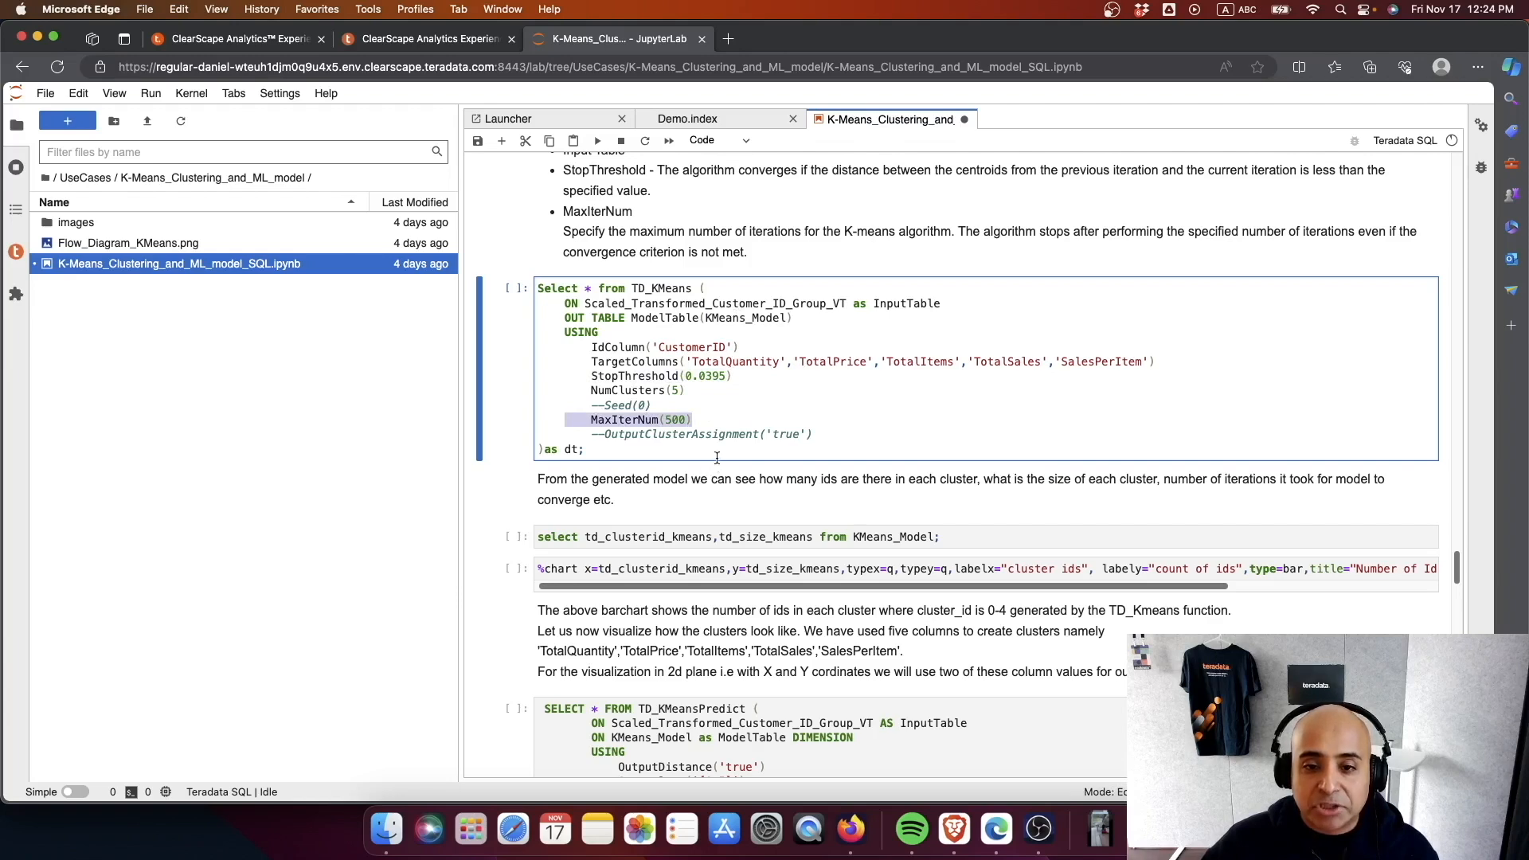
# - Run the TD_KMeans cell to build KMeans_Model with 5 clusters, and look across all columns of its result table
pyautogui.hotkey('ctrl', 'Return')
pyautogui.moveTo(893, 738); pyautogui.dragTo(1142, 738)
pyautogui.hscroll(-10, 772, 719)
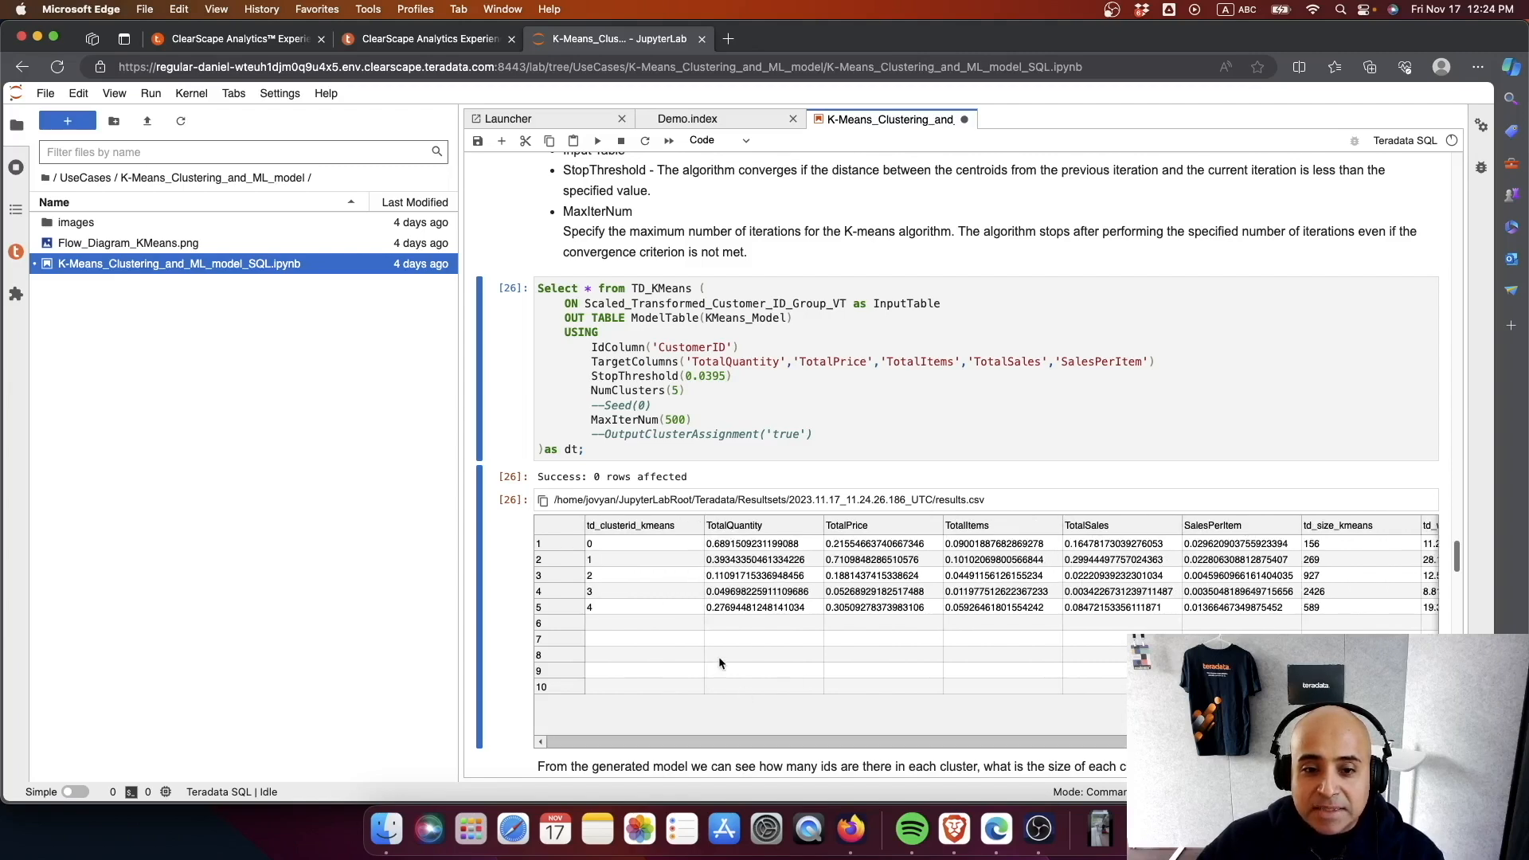
pyautogui.hscroll(10, 718, 656)
pyautogui.hscroll(-10, 743, 724)
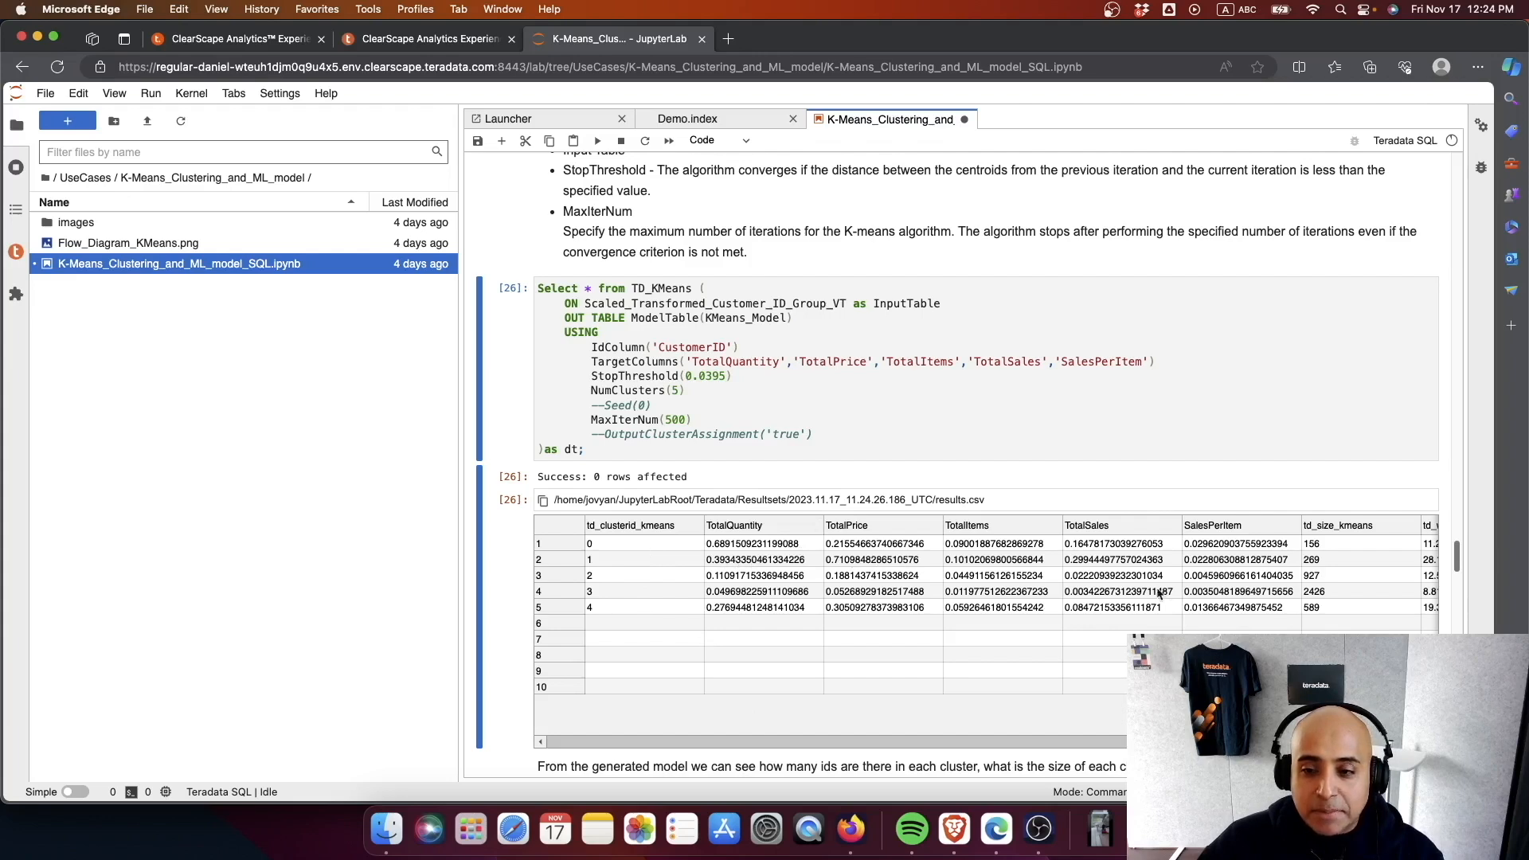
pyautogui.hscroll(5, 1211, 558)
pyautogui.hscroll(-5, 876, 557)
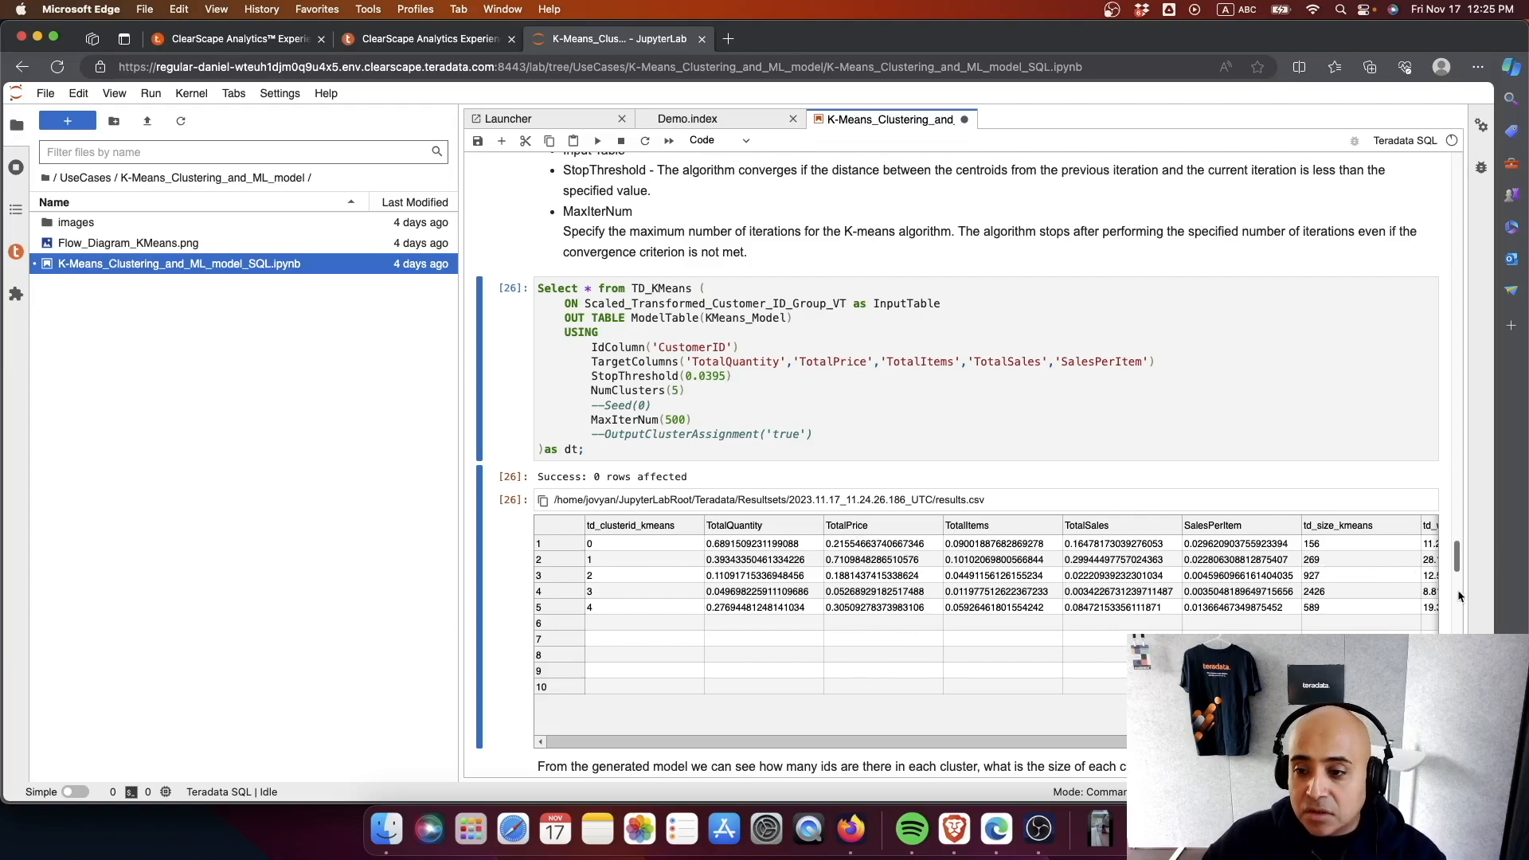
# - Run the query that selects td_clusterid_kmeans and td_size_kmeans from KMeans_Model
pyautogui.moveTo(1460, 566); pyautogui.dragTo(1461, 579)
pyautogui.click(976, 432)
pyautogui.hotkey('ctrl', 'Return')
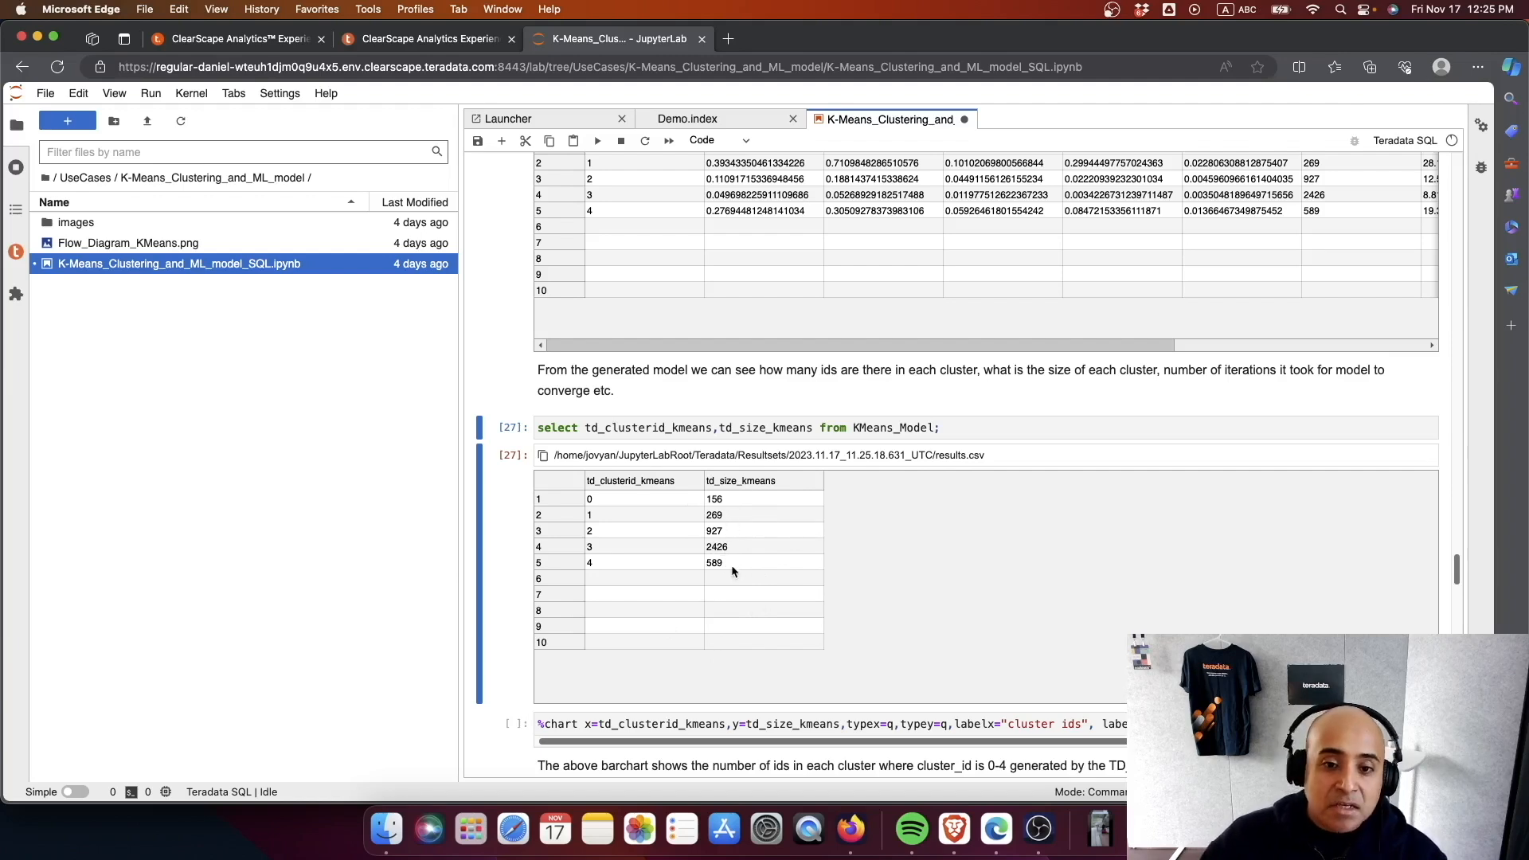
# - Run the chart cell that plots td_size_kmeans against td_clusterid_kmeans as a bar chart of ids per cluster
pyautogui.scroll(-3, 731, 565)
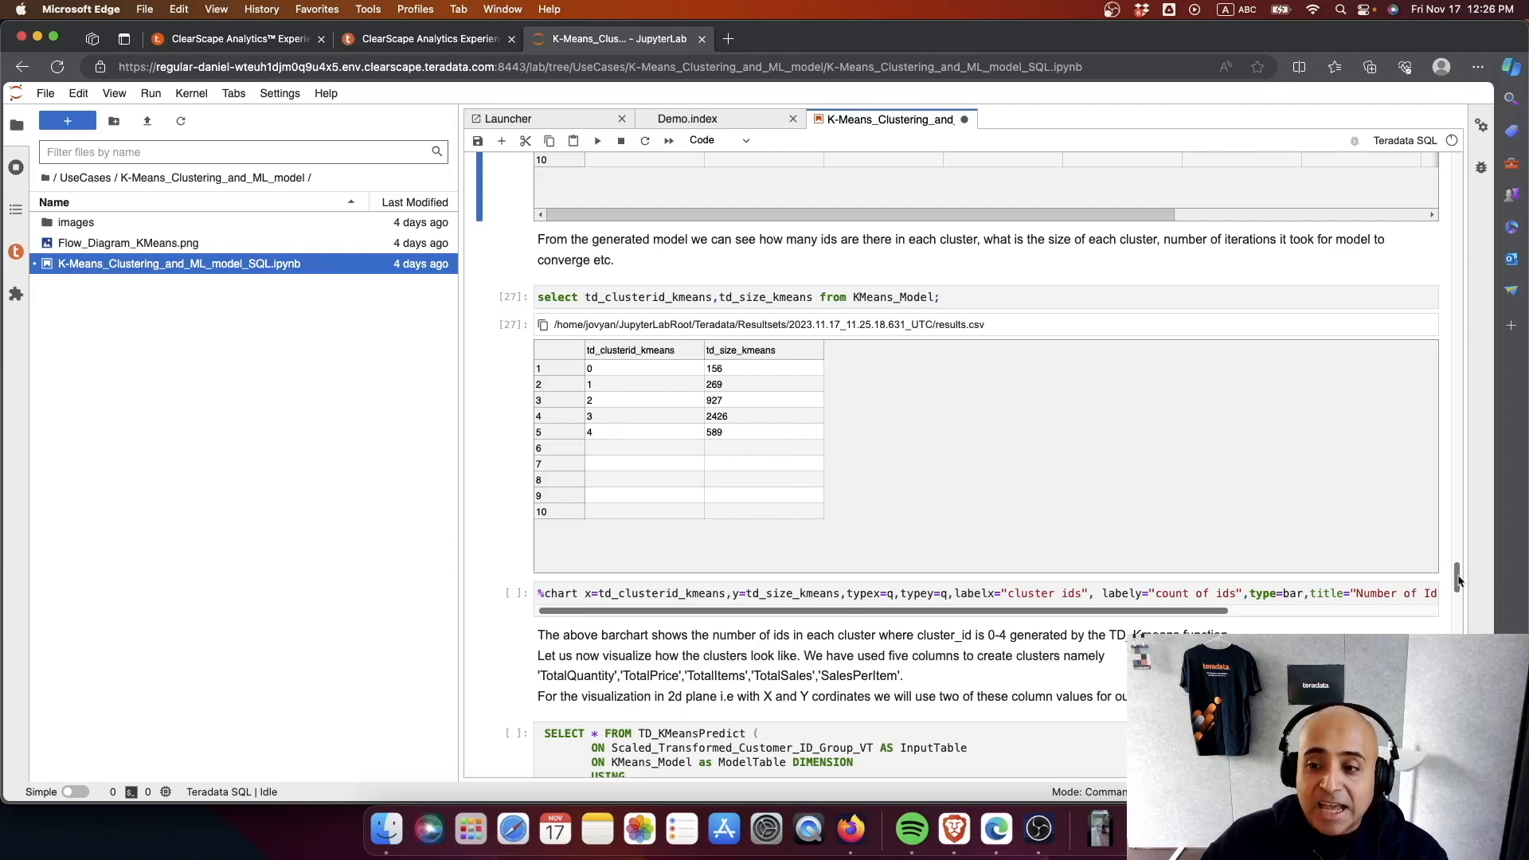
pyautogui.scroll(-3, 1459, 581)
pyautogui.click(1021, 402)
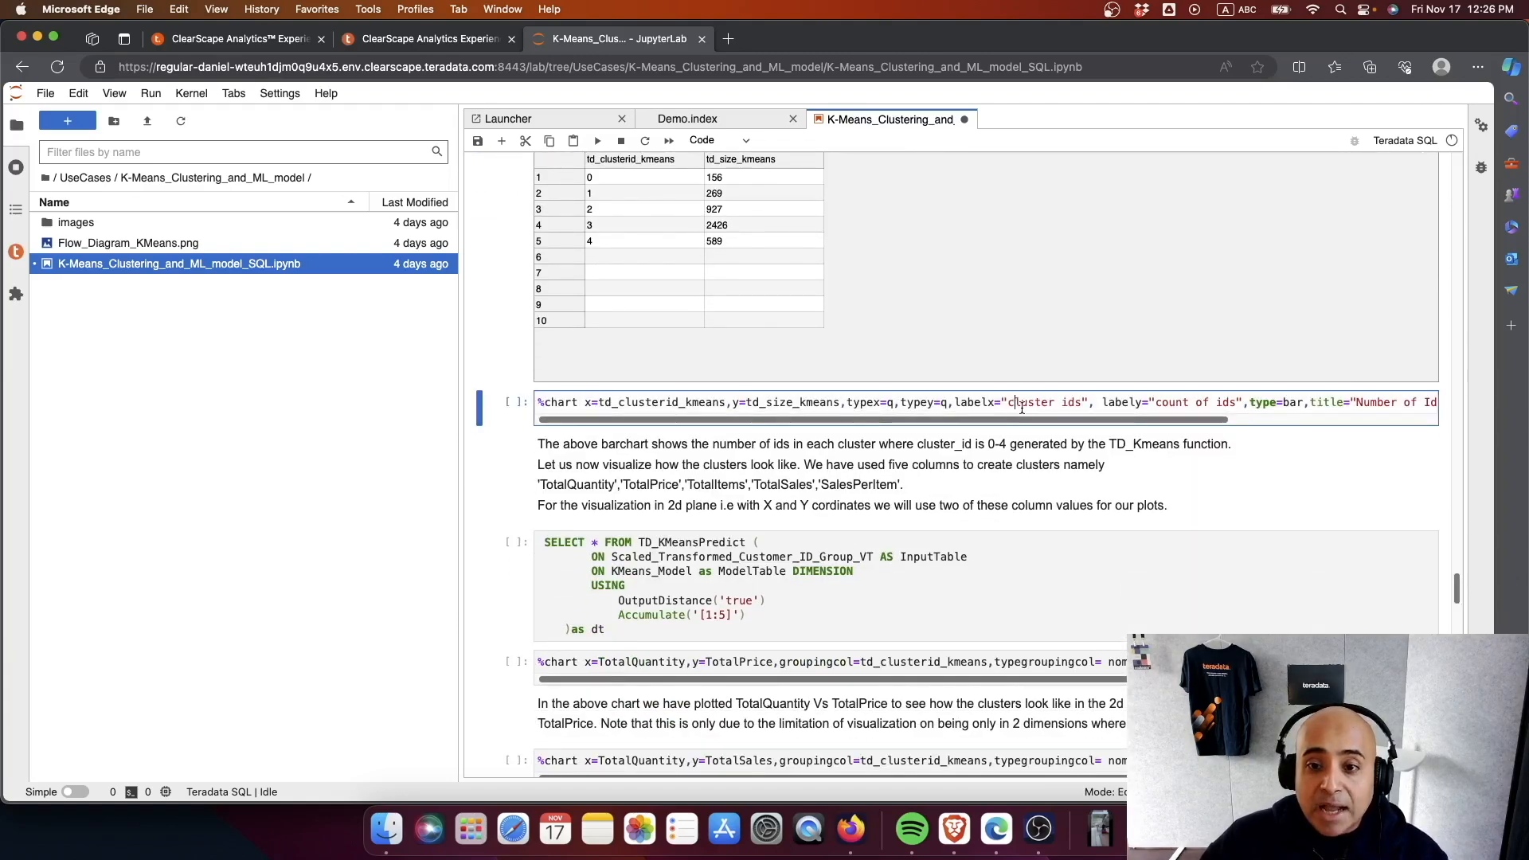
pyautogui.hotkey('ctrl', 'Return')
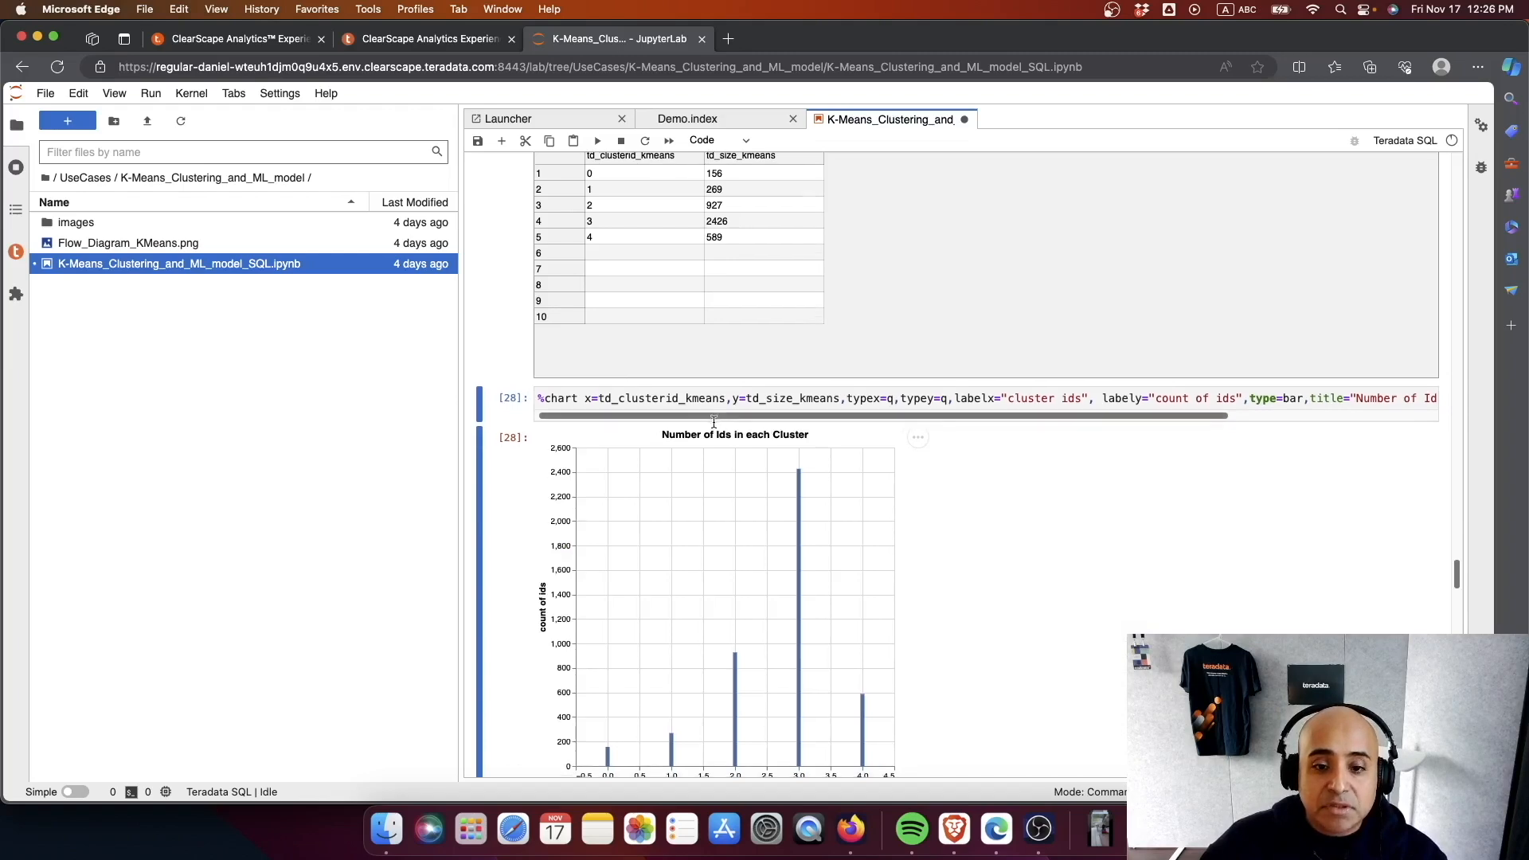
# - Run the query that selects the top 5 rows of UK_Retail_Test_V in the Bulk Transformation section
pyautogui.scroll(-5, 713, 422)
pyautogui.scroll(8, 713, 429)
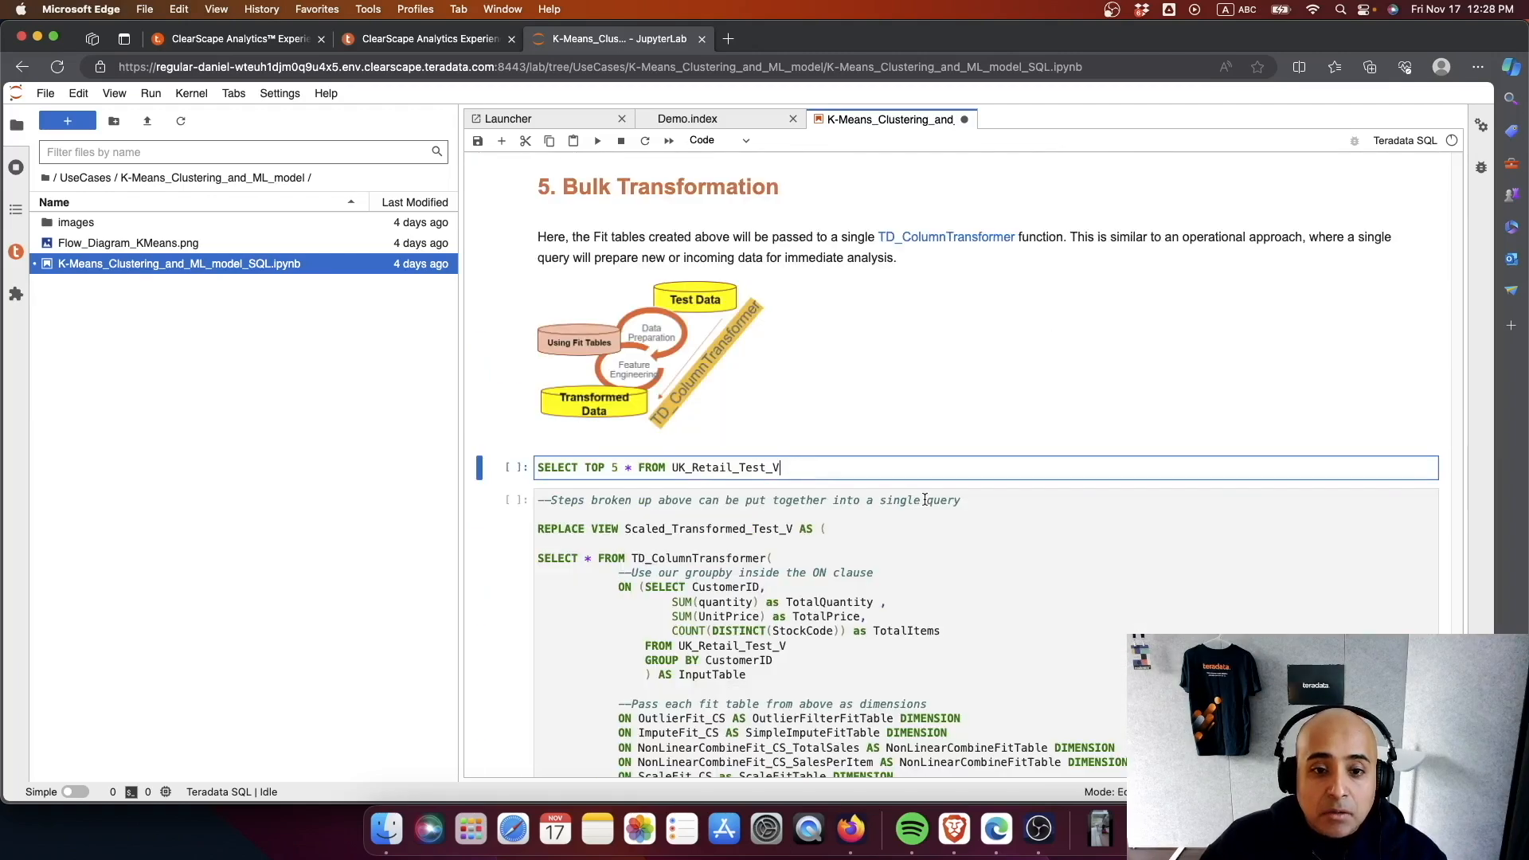
pyautogui.hotkey('ctrl', 'Return')
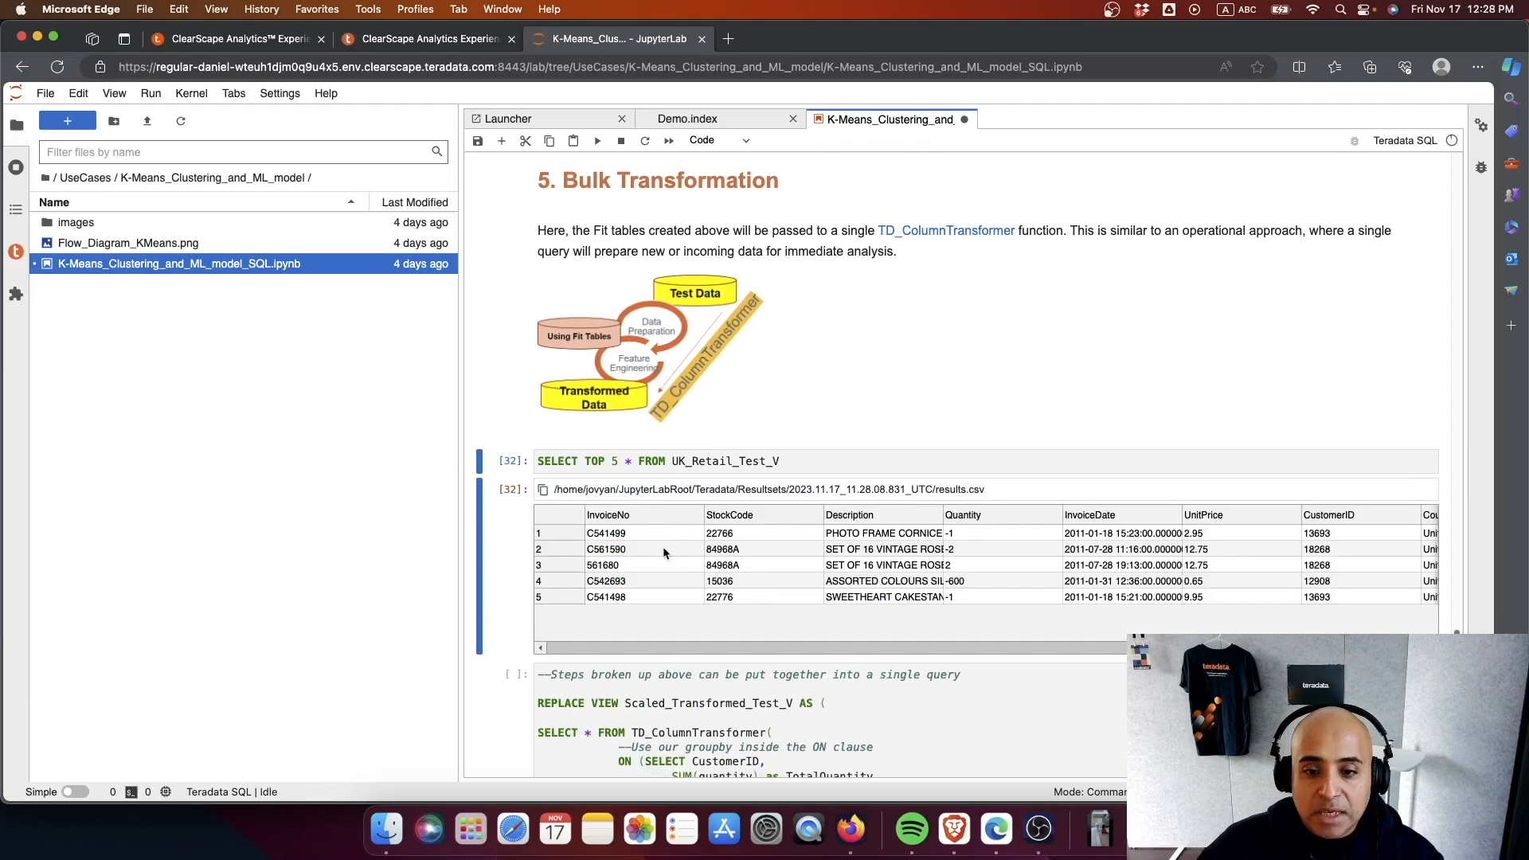
# - Create the Scaled_Transformed_Test_V view by running the TD_ColumnTransformer cell, and run the query for its top 5 rows
pyautogui.scroll(-5, 936, 625)
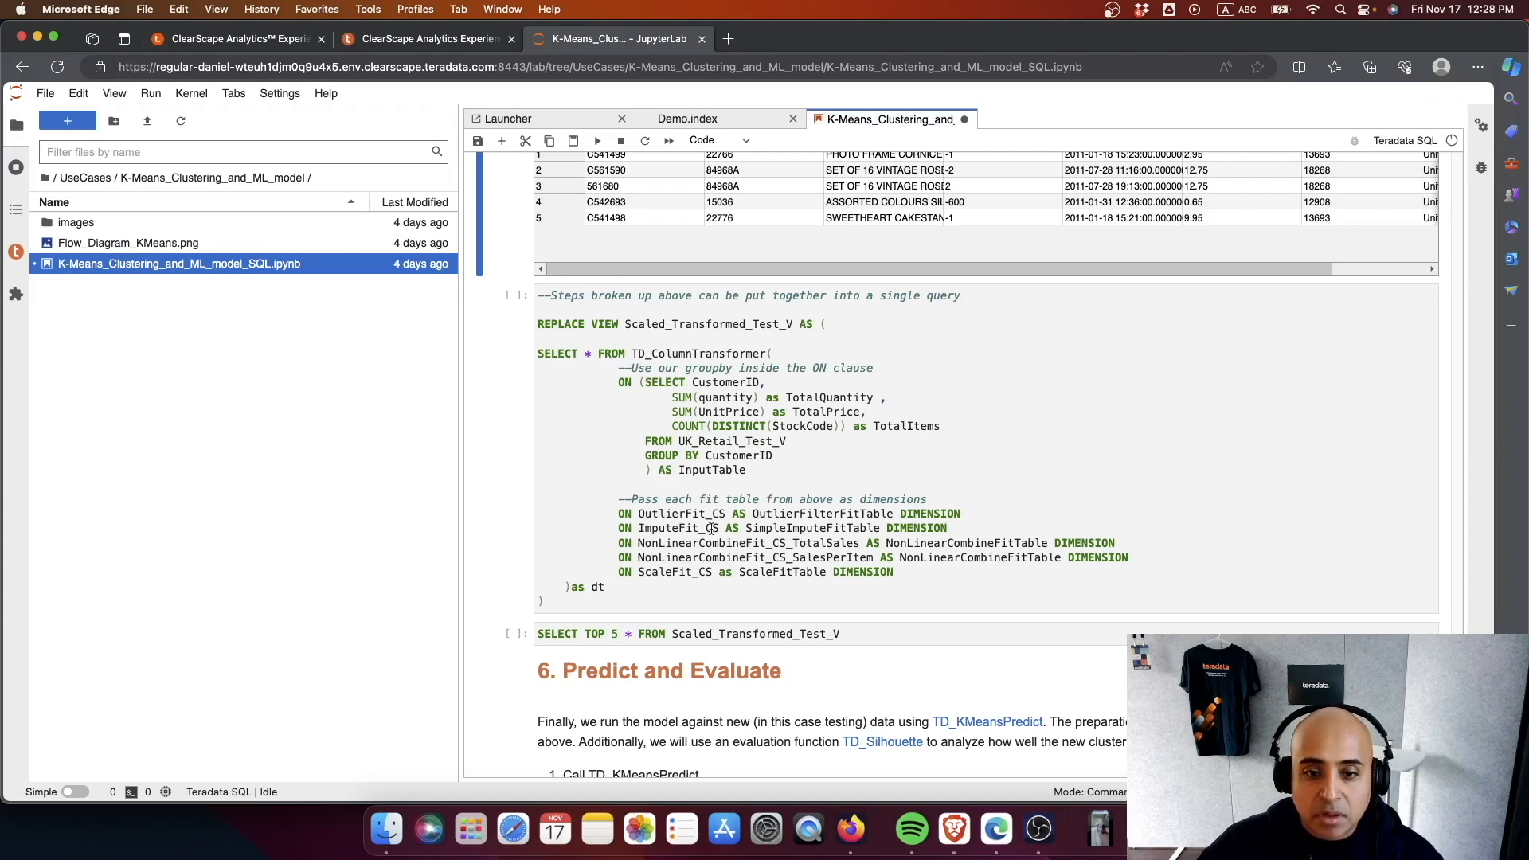
pyautogui.click(793, 570)
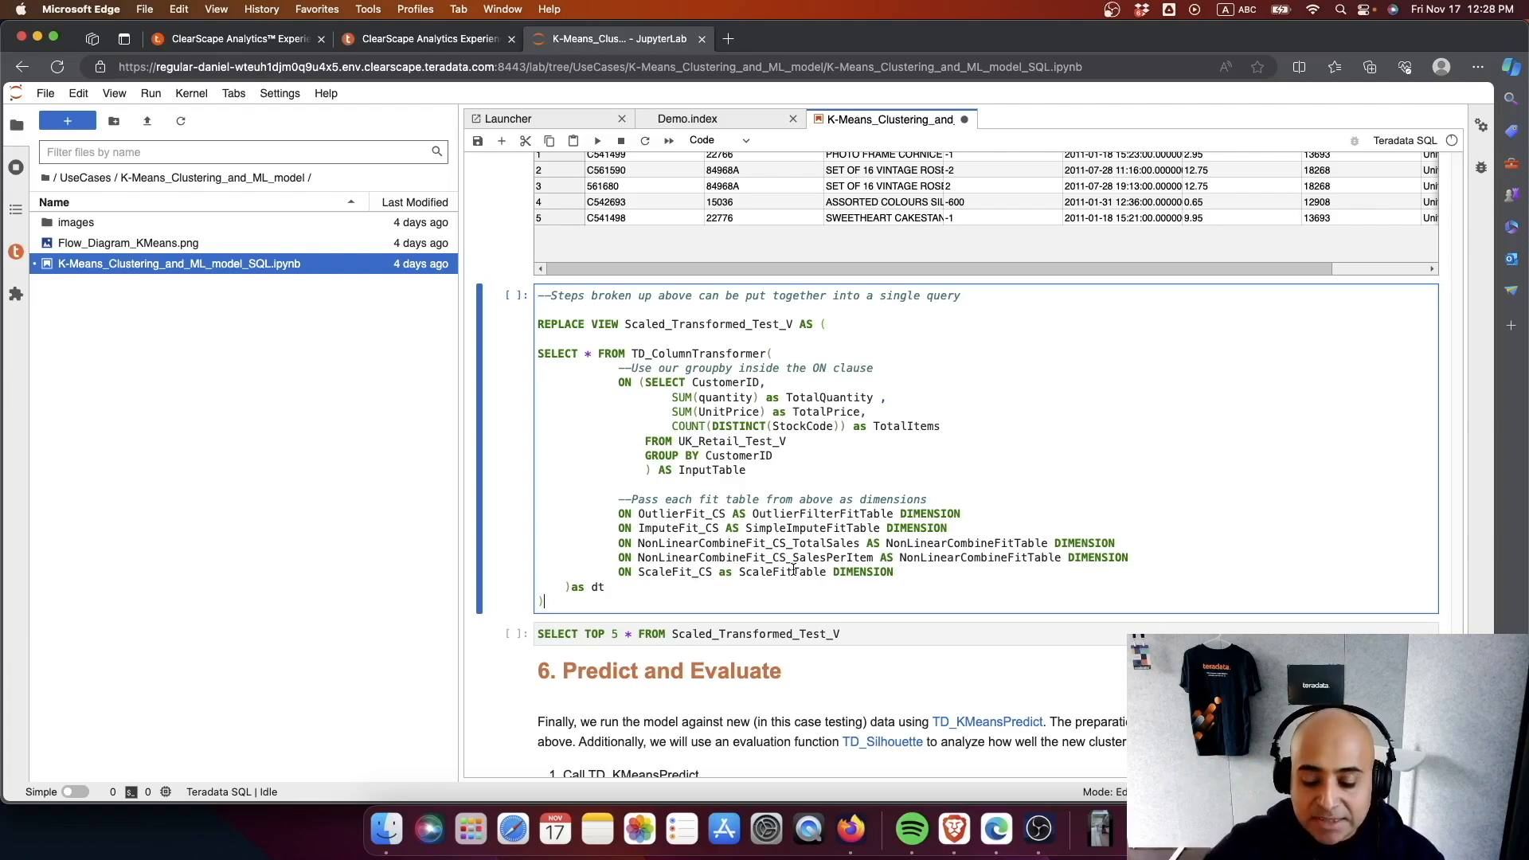
pyautogui.hotkey('ctrl', 'Return')
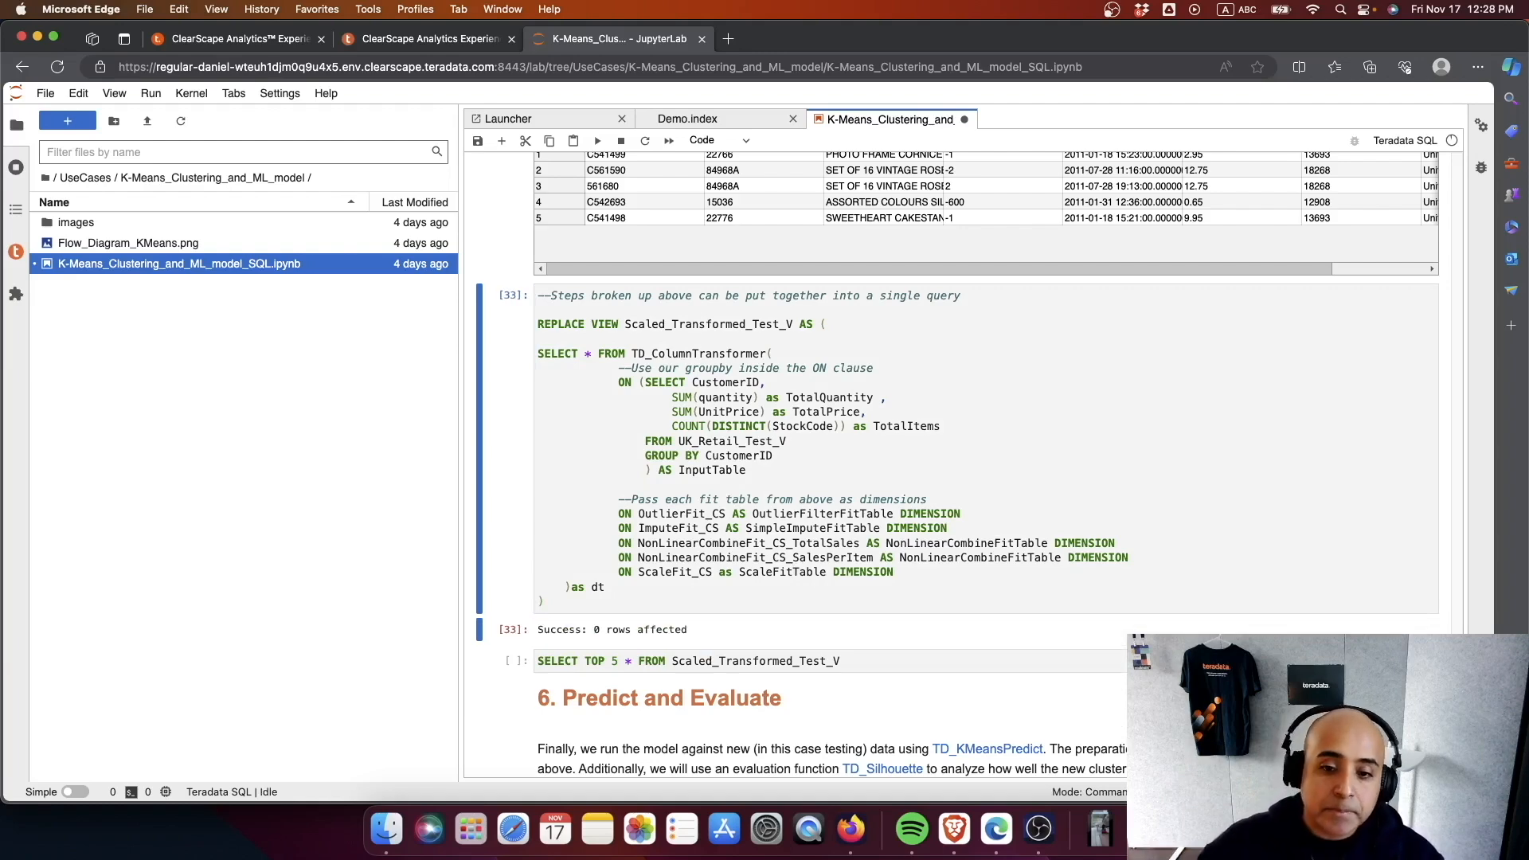
pyautogui.click(886, 662)
pyautogui.hotkey('ctrl', 'Return')
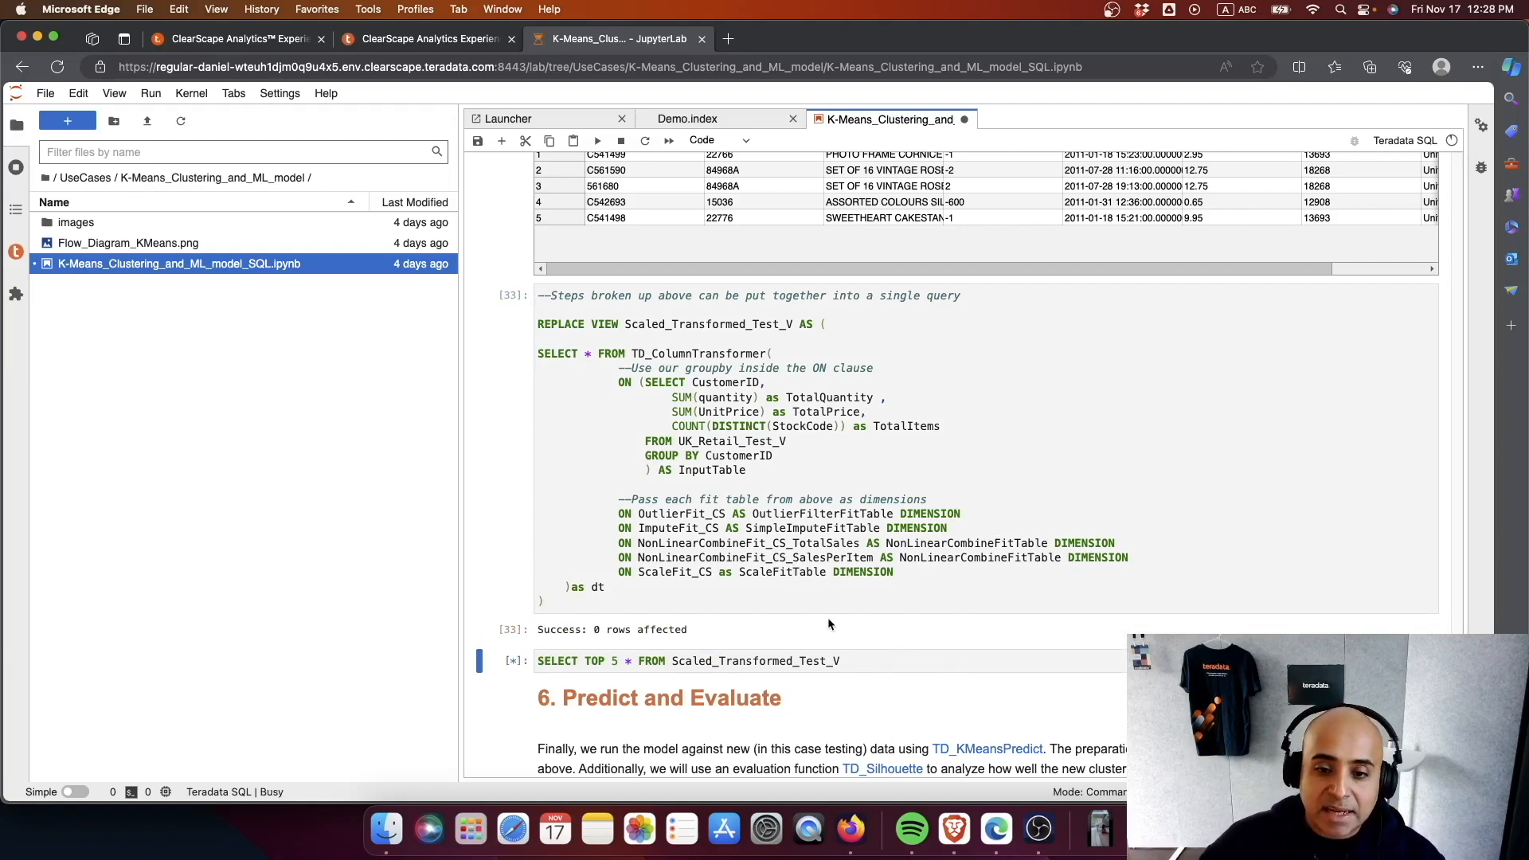
pyautogui.scroll(-5, 832, 616)
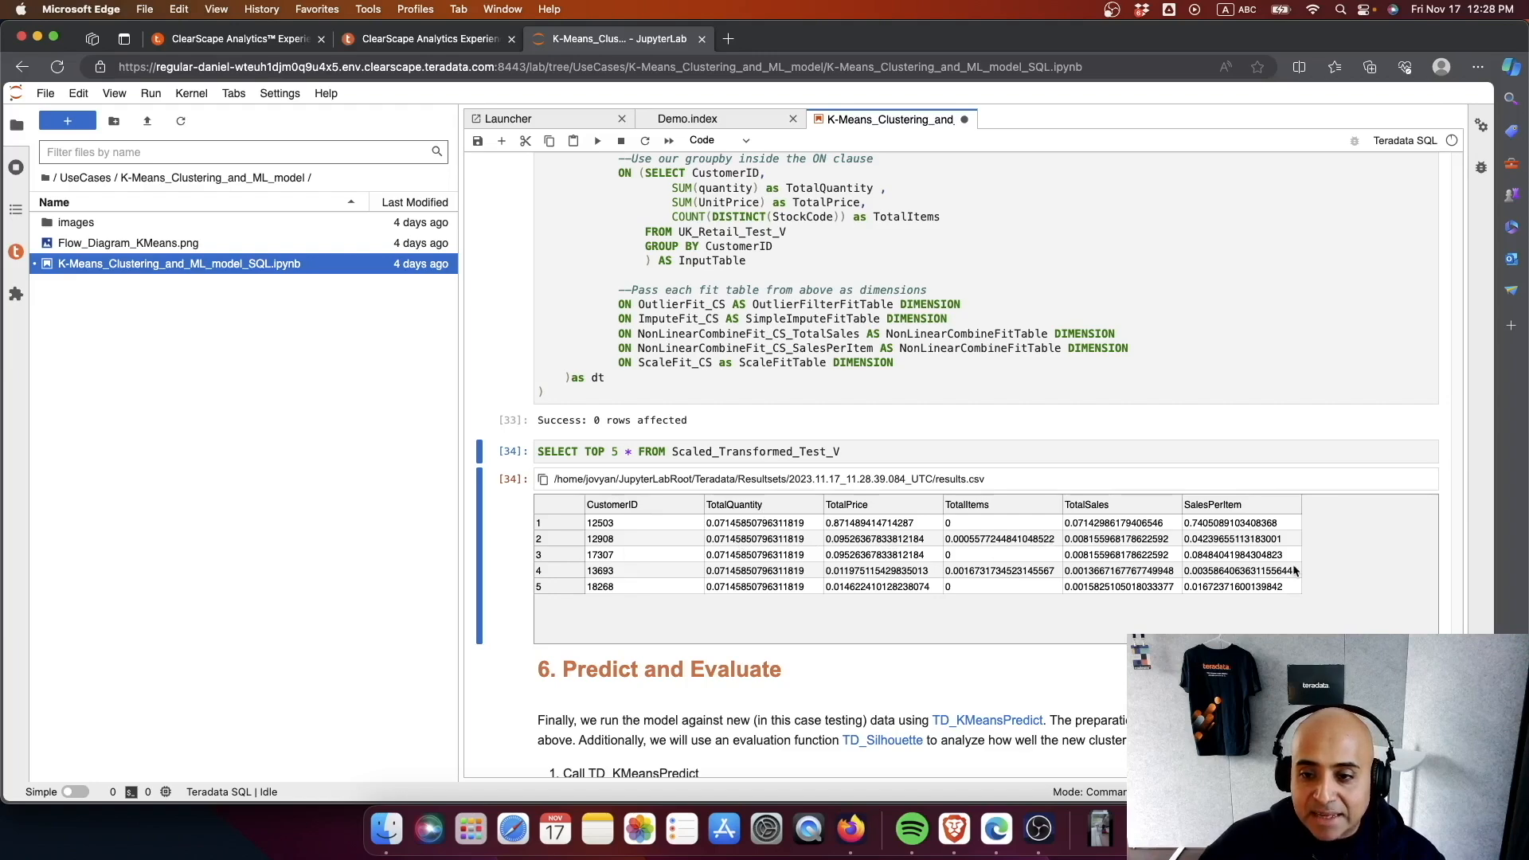
# - Run the TD_KMeansPredict cell to create the KMeans_Output_V view, and run the query for its top 5 rows
pyautogui.scroll(-6, 1022, 666)
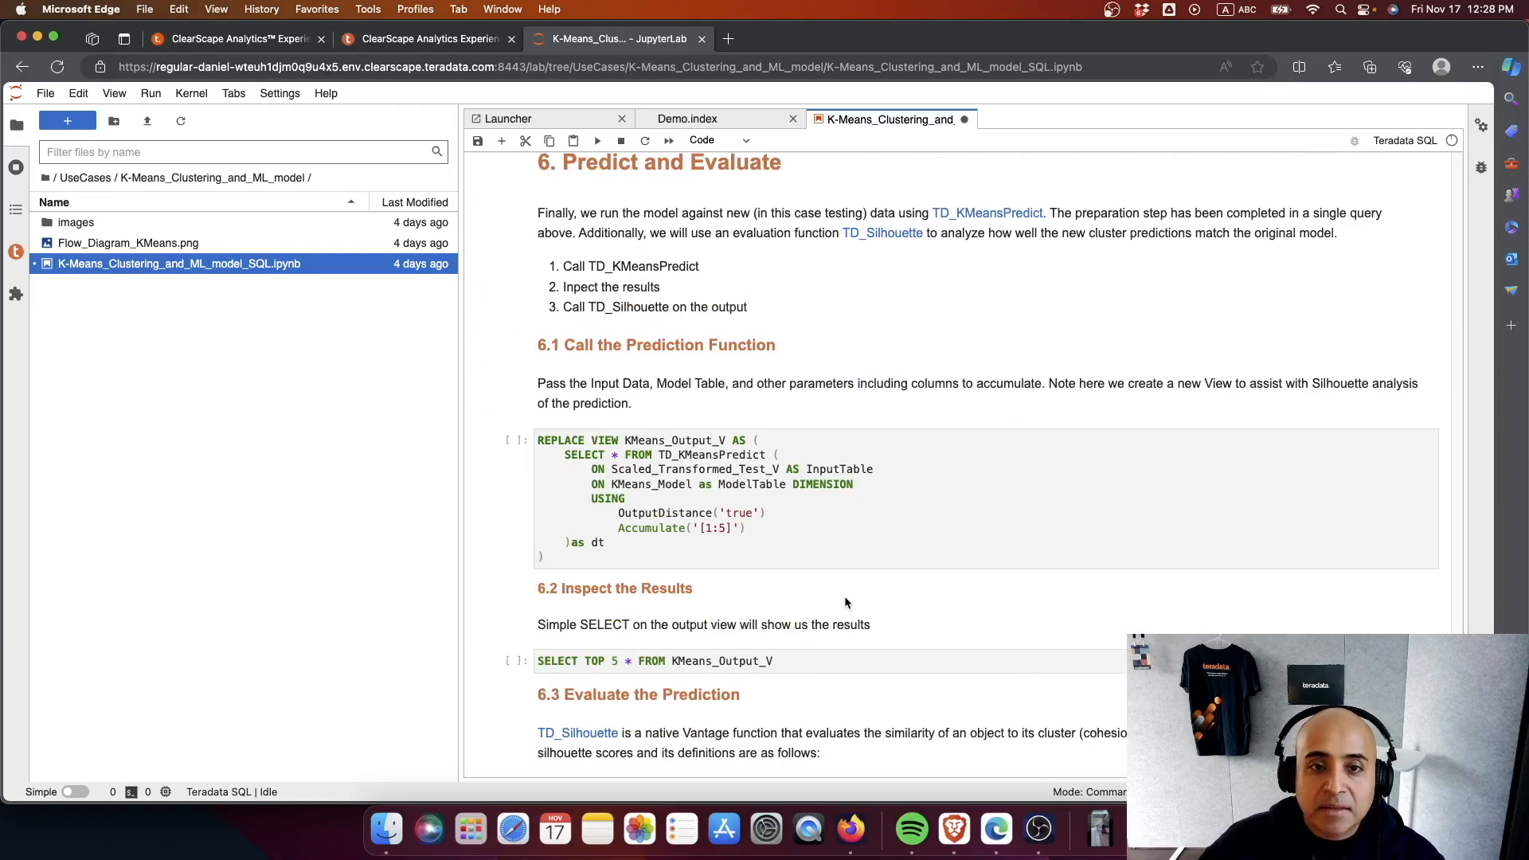
pyautogui.click(712, 551)
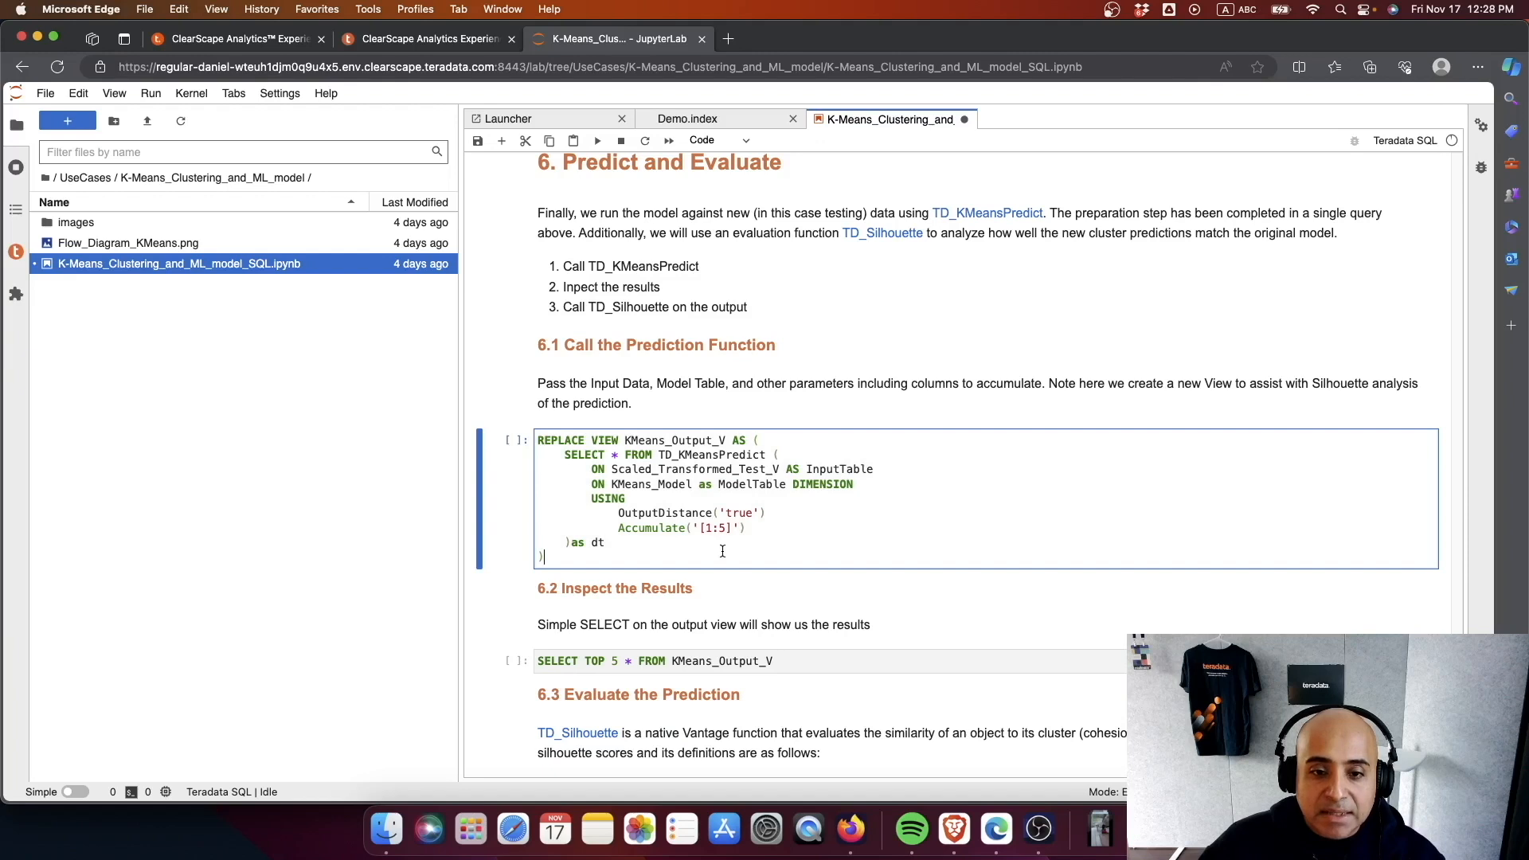
pyautogui.hotkey('ctrl', 'Return')
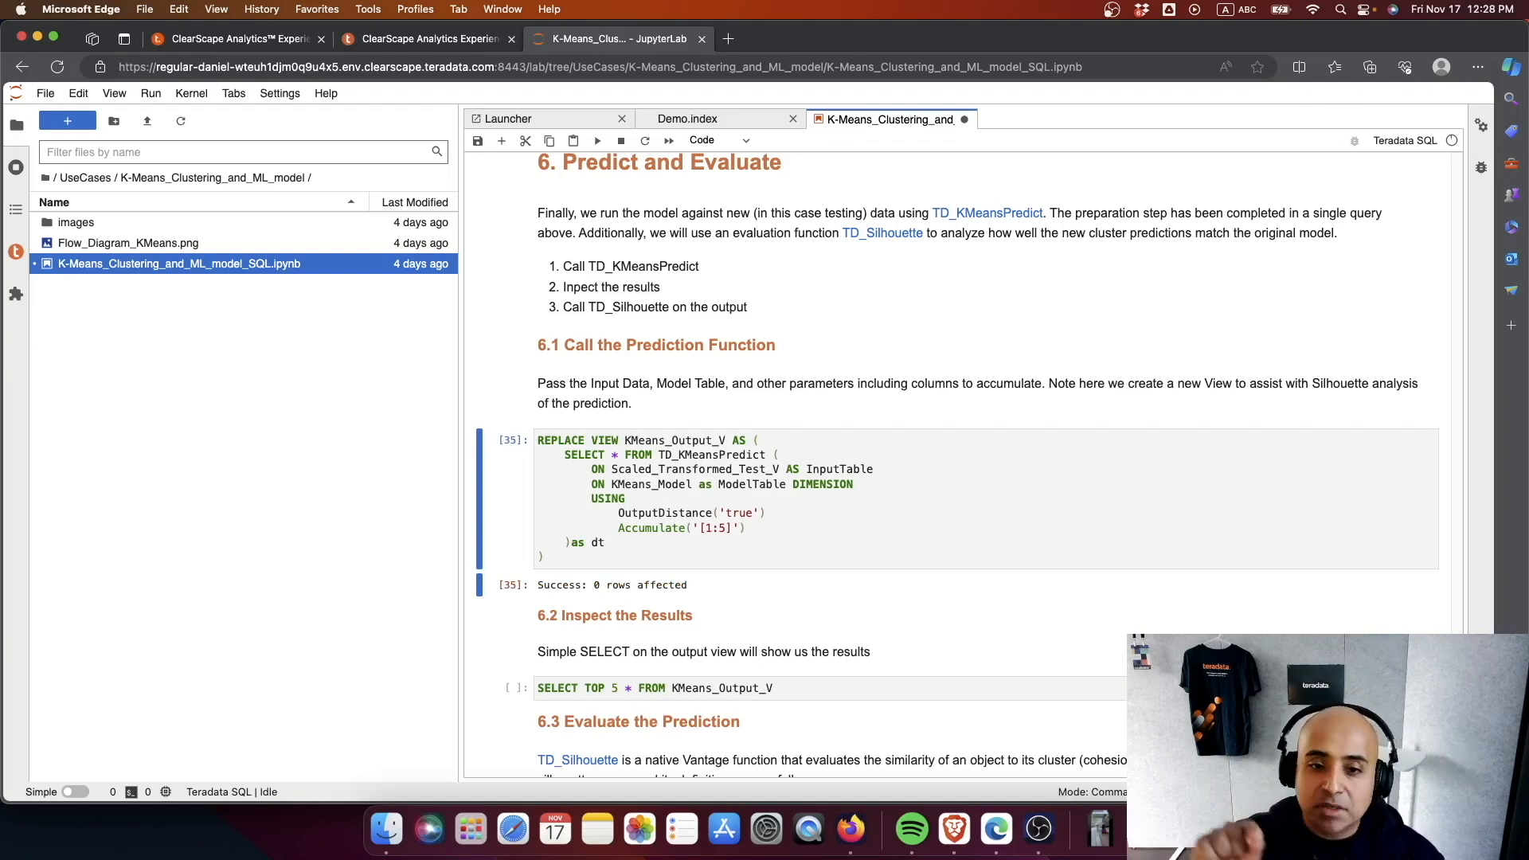
pyautogui.scroll(-5, 863, 458)
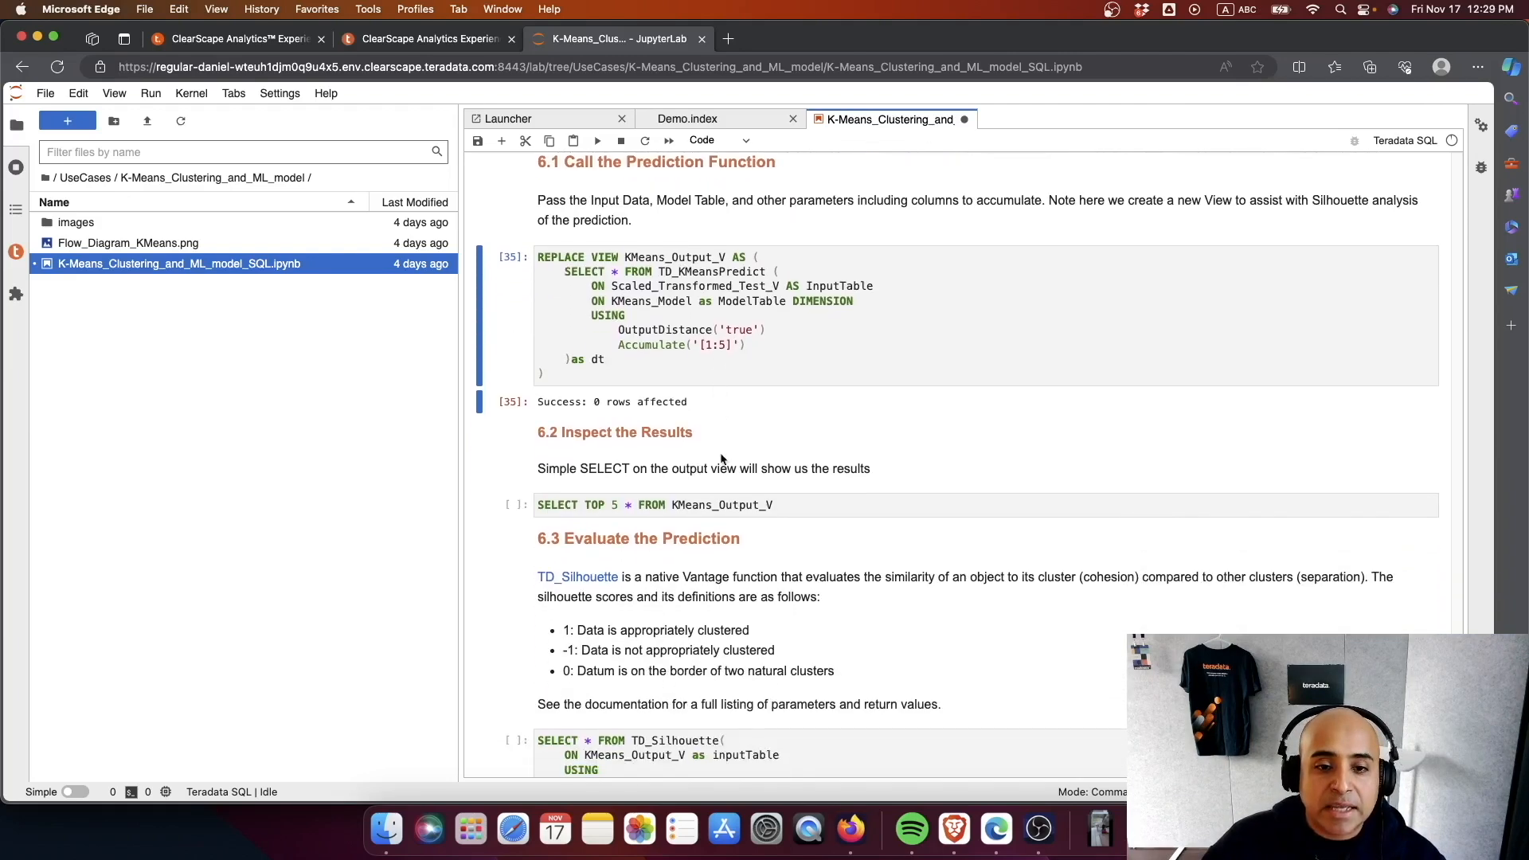
pyautogui.click(866, 505)
pyautogui.hotkey('shift', 'Return')
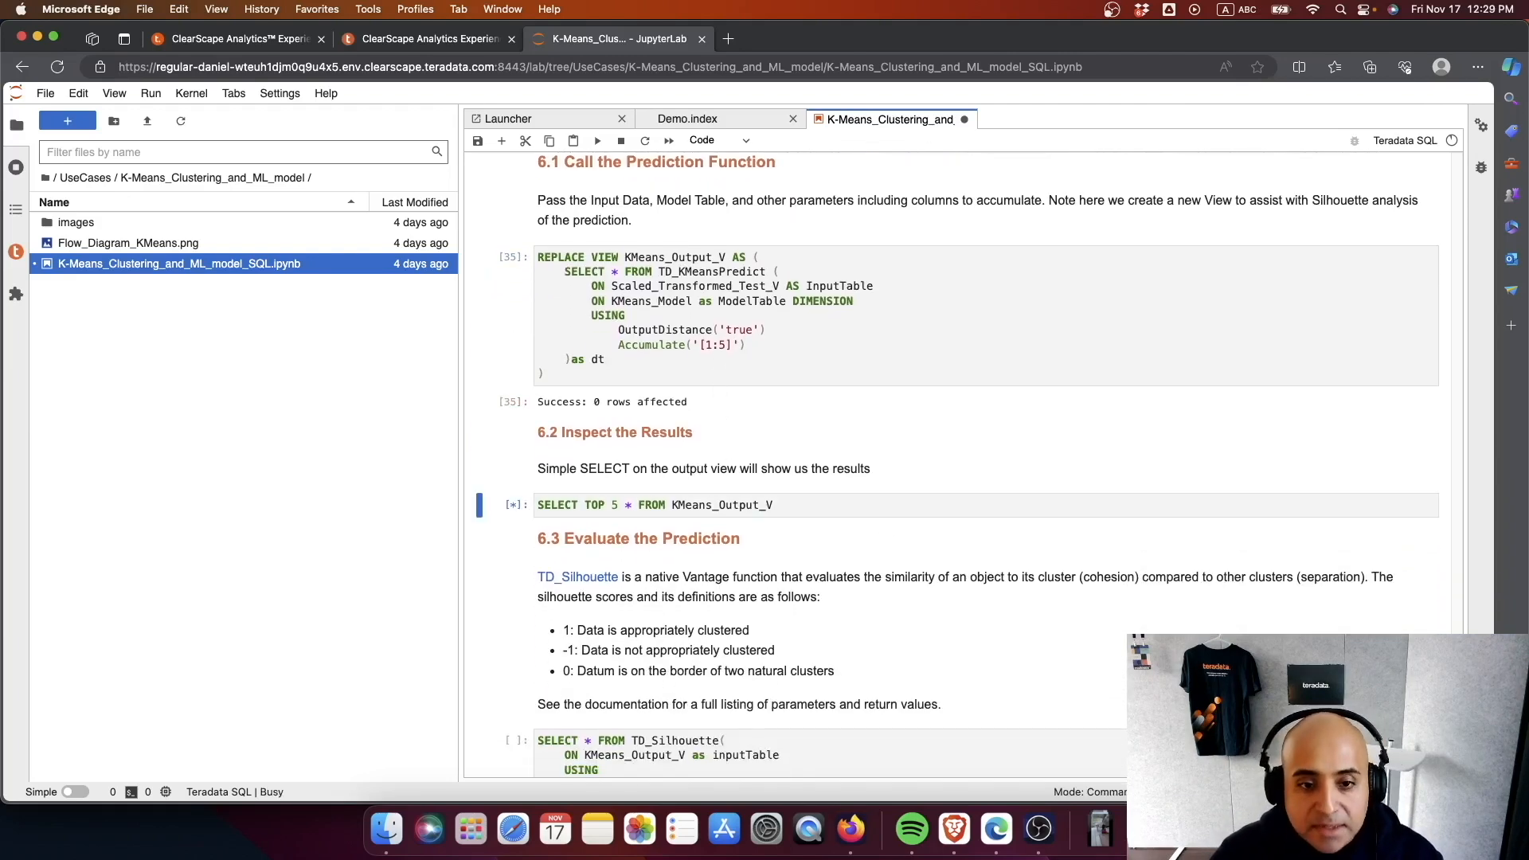
pyautogui.moveTo(846, 693); pyautogui.dragTo(768, 685)
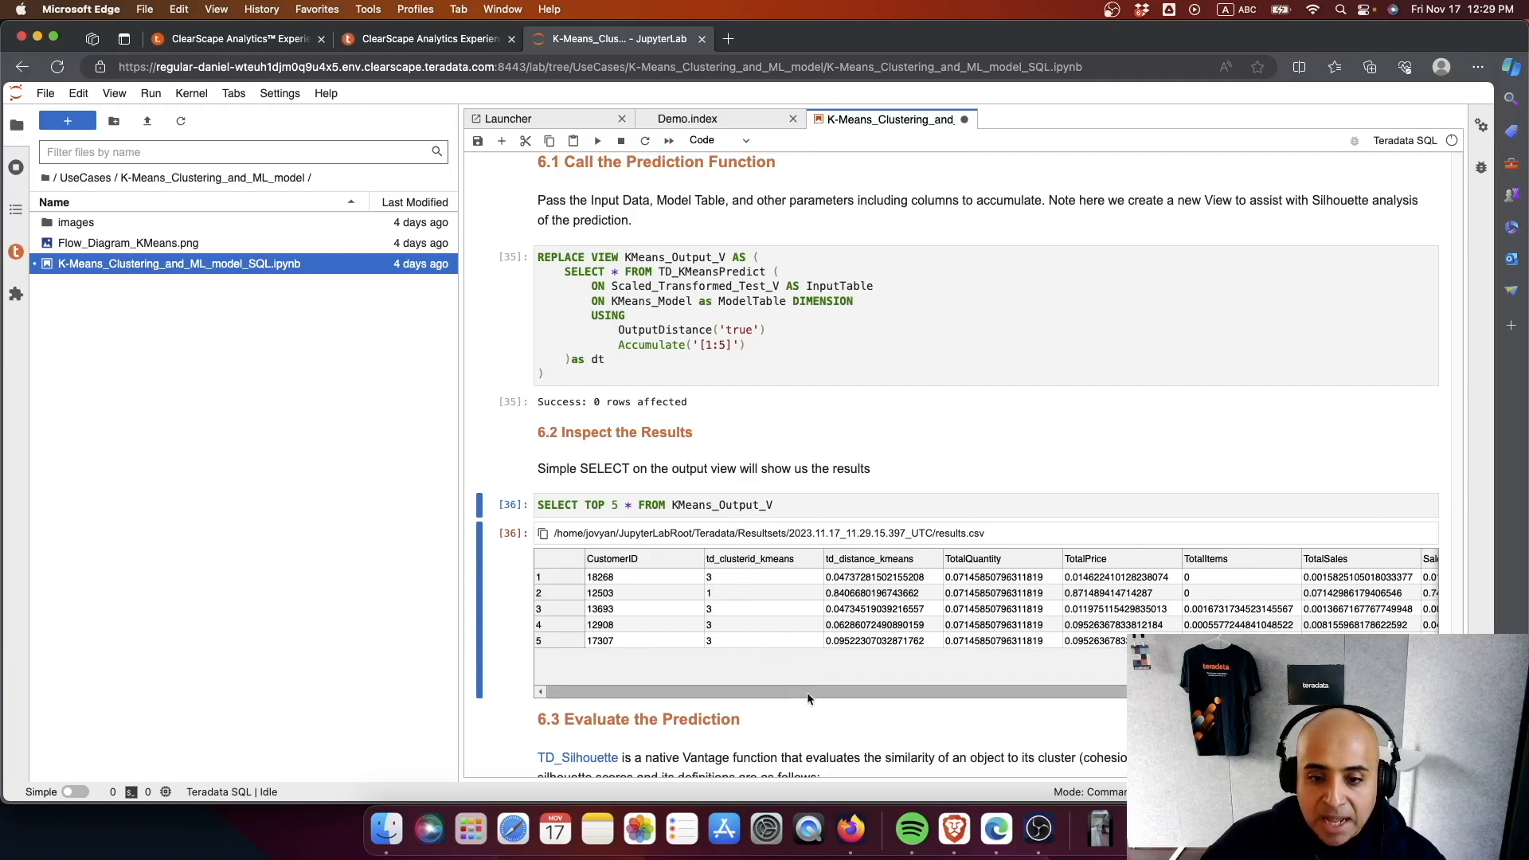
# - Review the prediction results, run the TD_Silhouette cell on KMeans_Output_V with output type SCORE, and look through to the notebook's Conclusion section
pyautogui.scroll(-10, 880, 728)
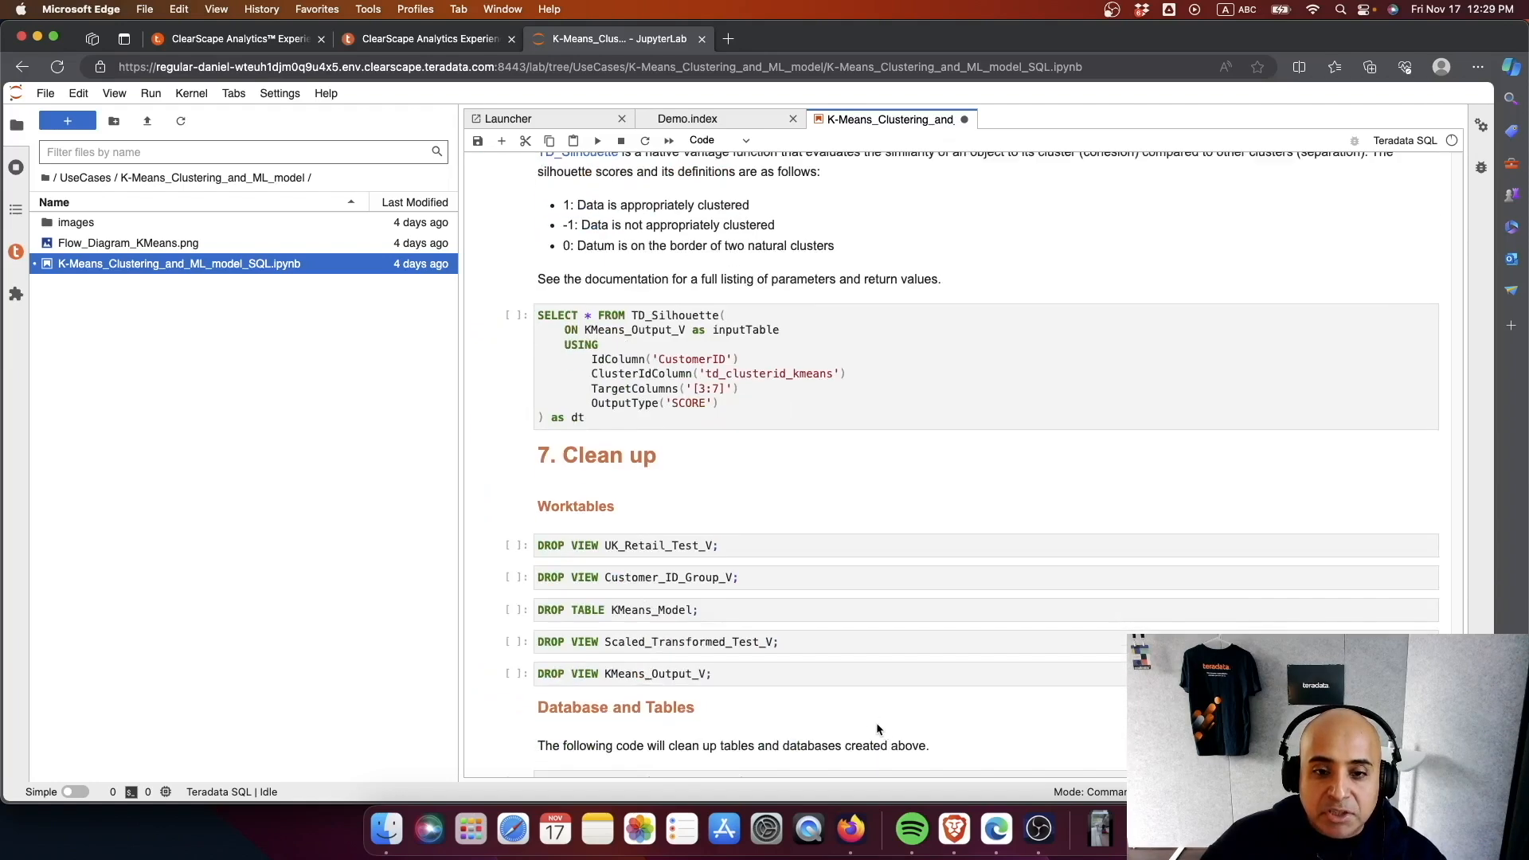
pyautogui.scroll(5, 867, 713)
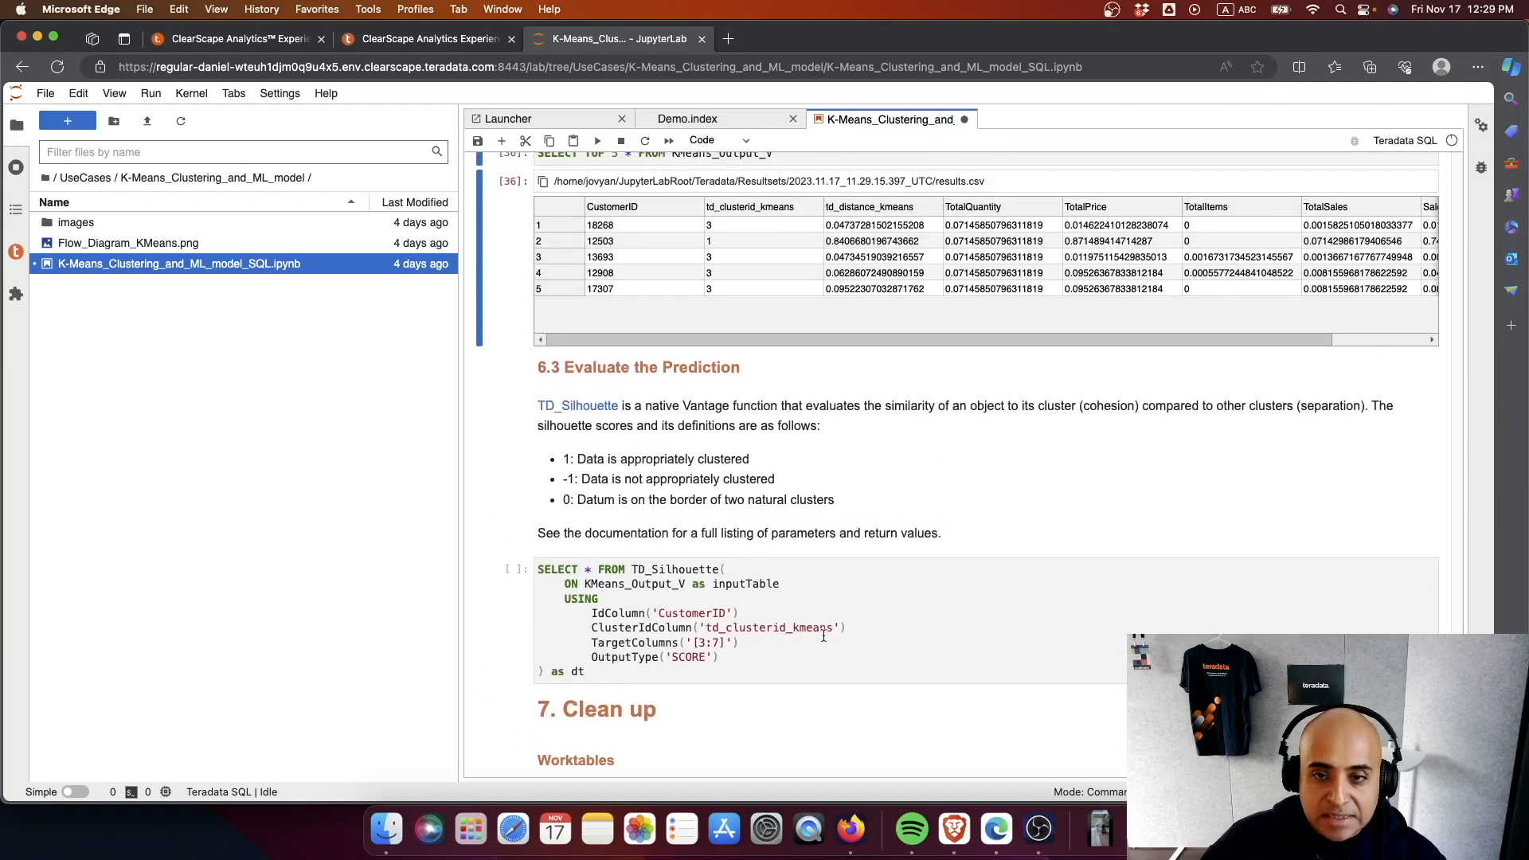
pyautogui.scroll(3, 823, 629)
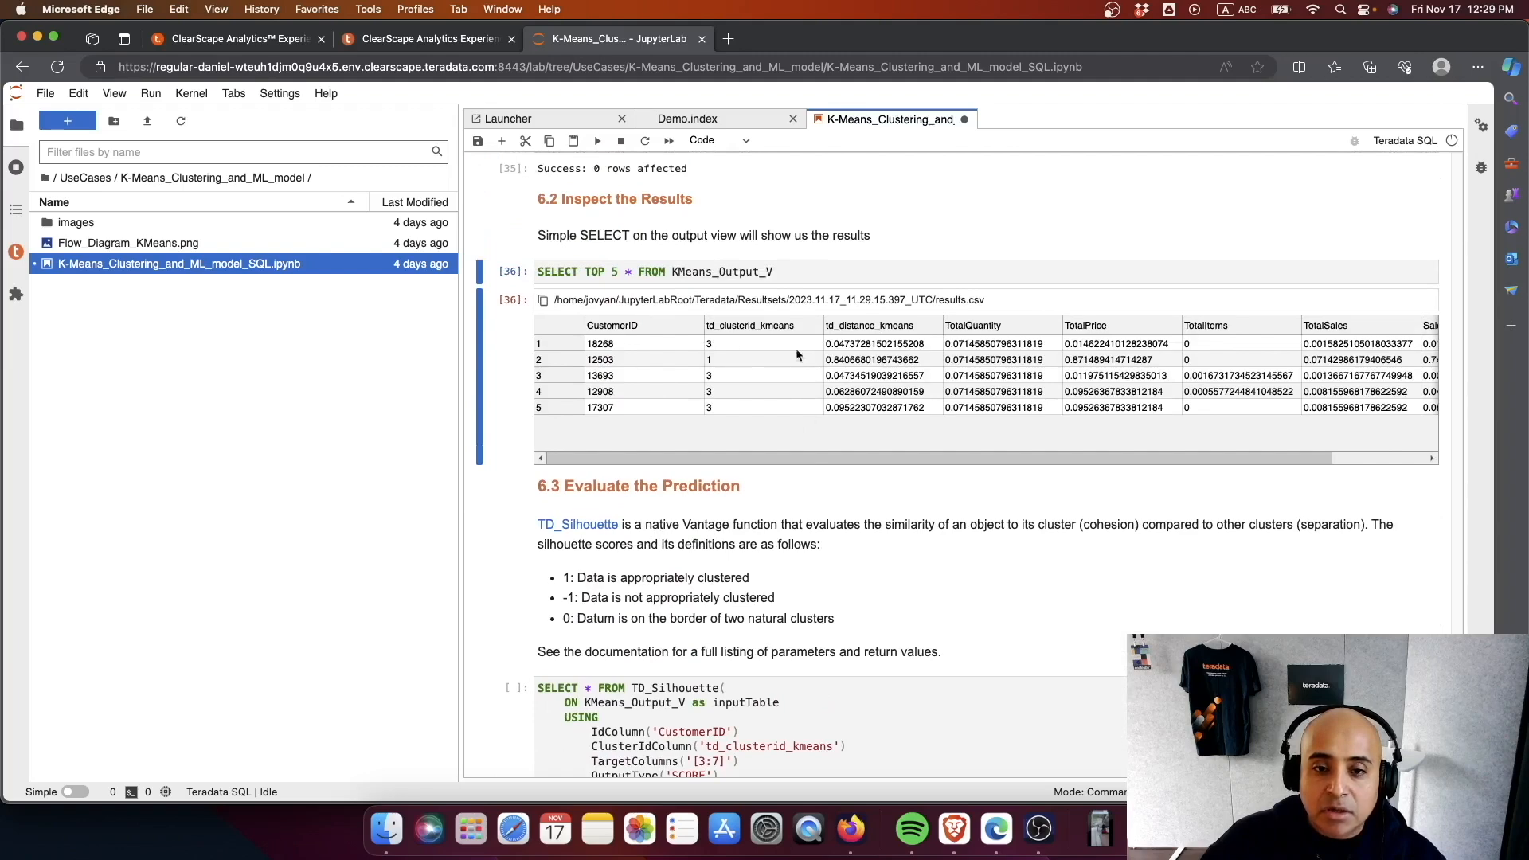
pyautogui.scroll(1, 730, 544)
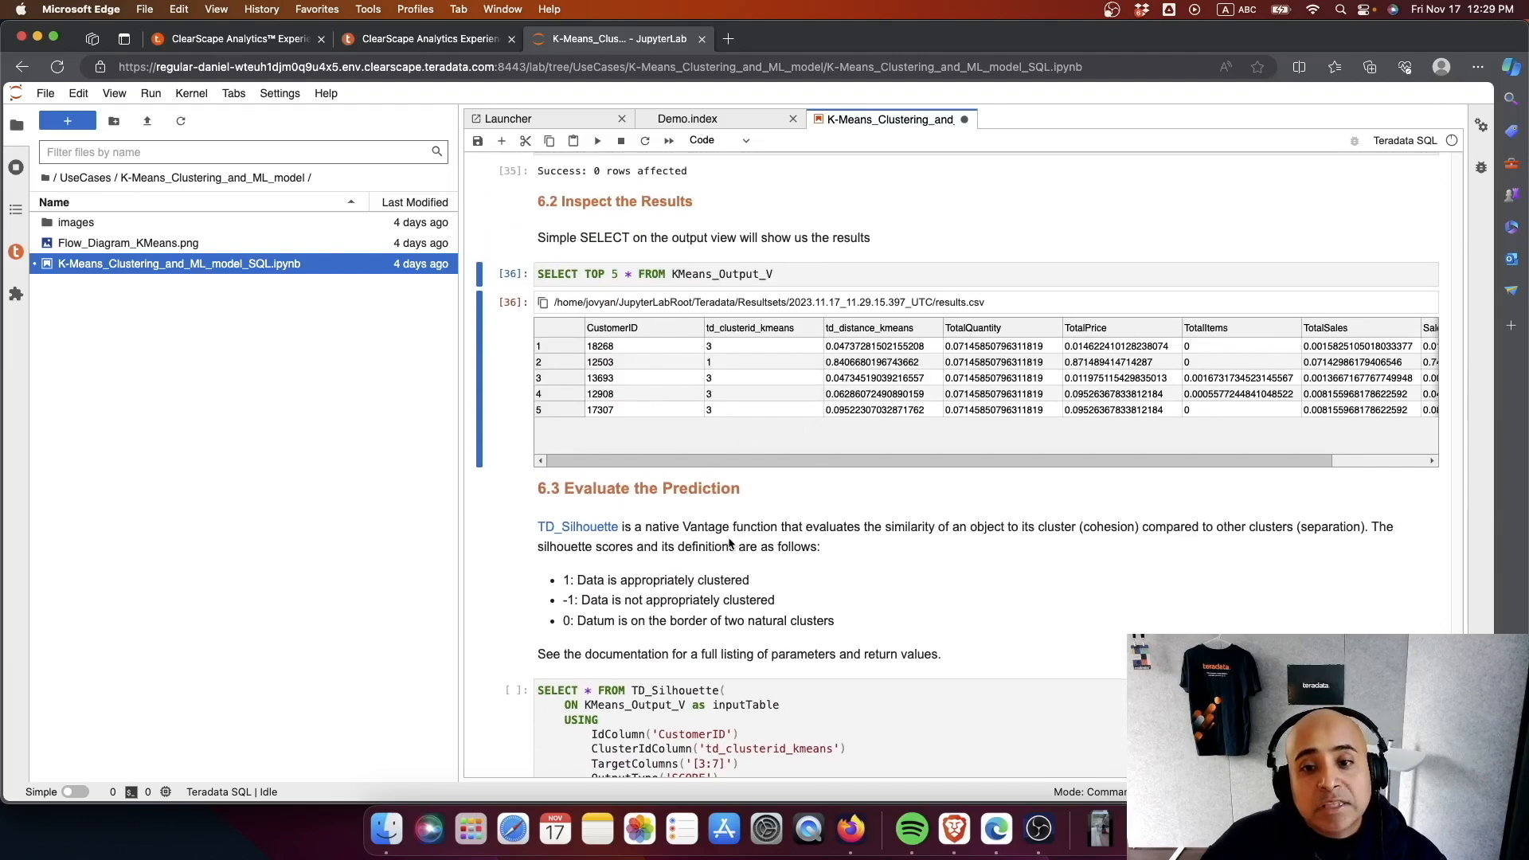
pyautogui.scroll(-6, 730, 543)
pyautogui.click(736, 531)
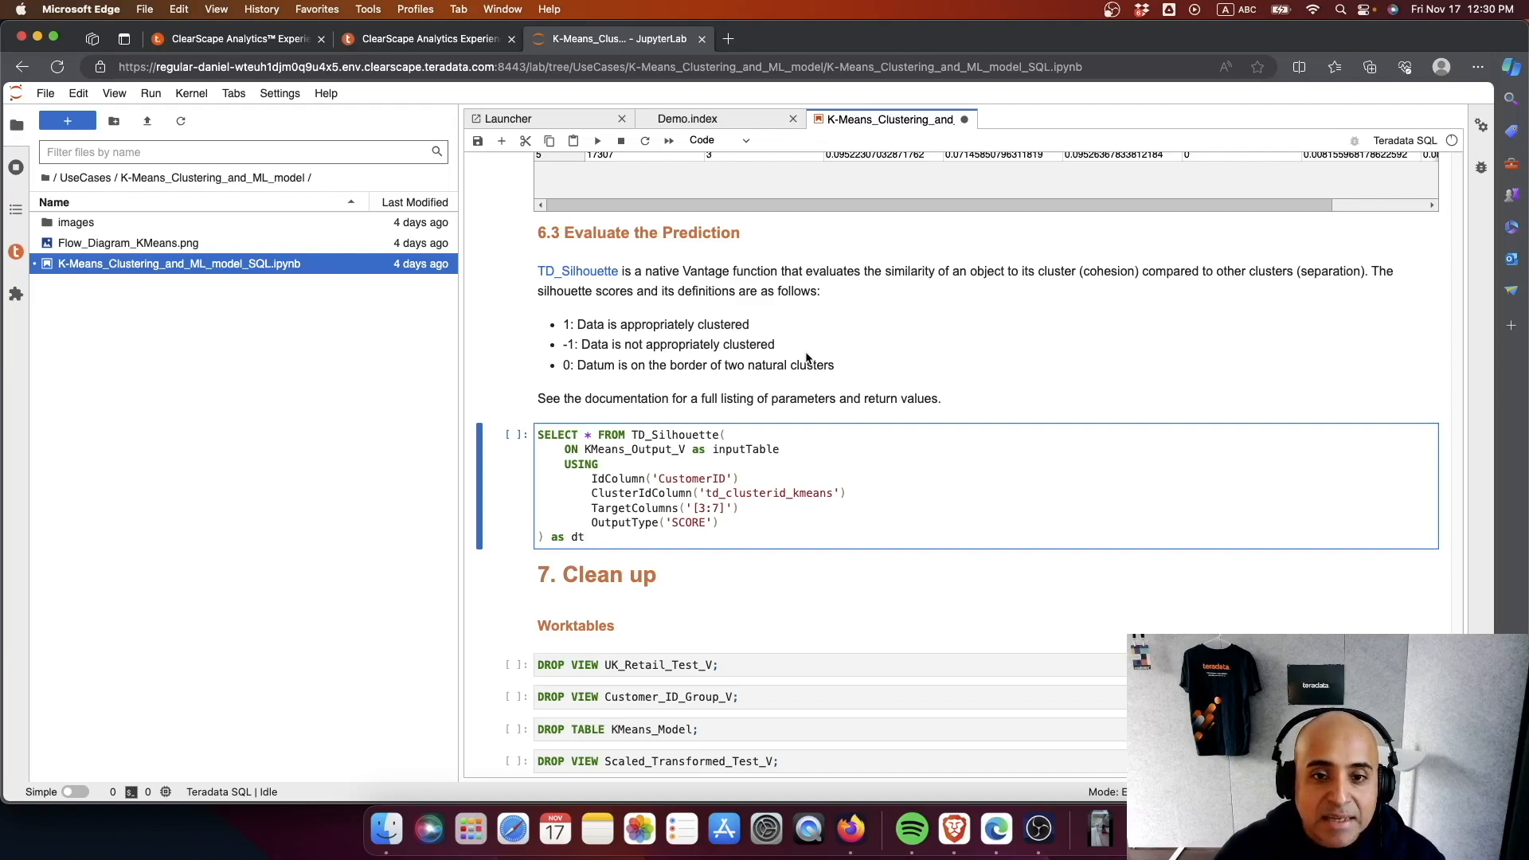
pyautogui.hotkey('ctrl', 'Return')
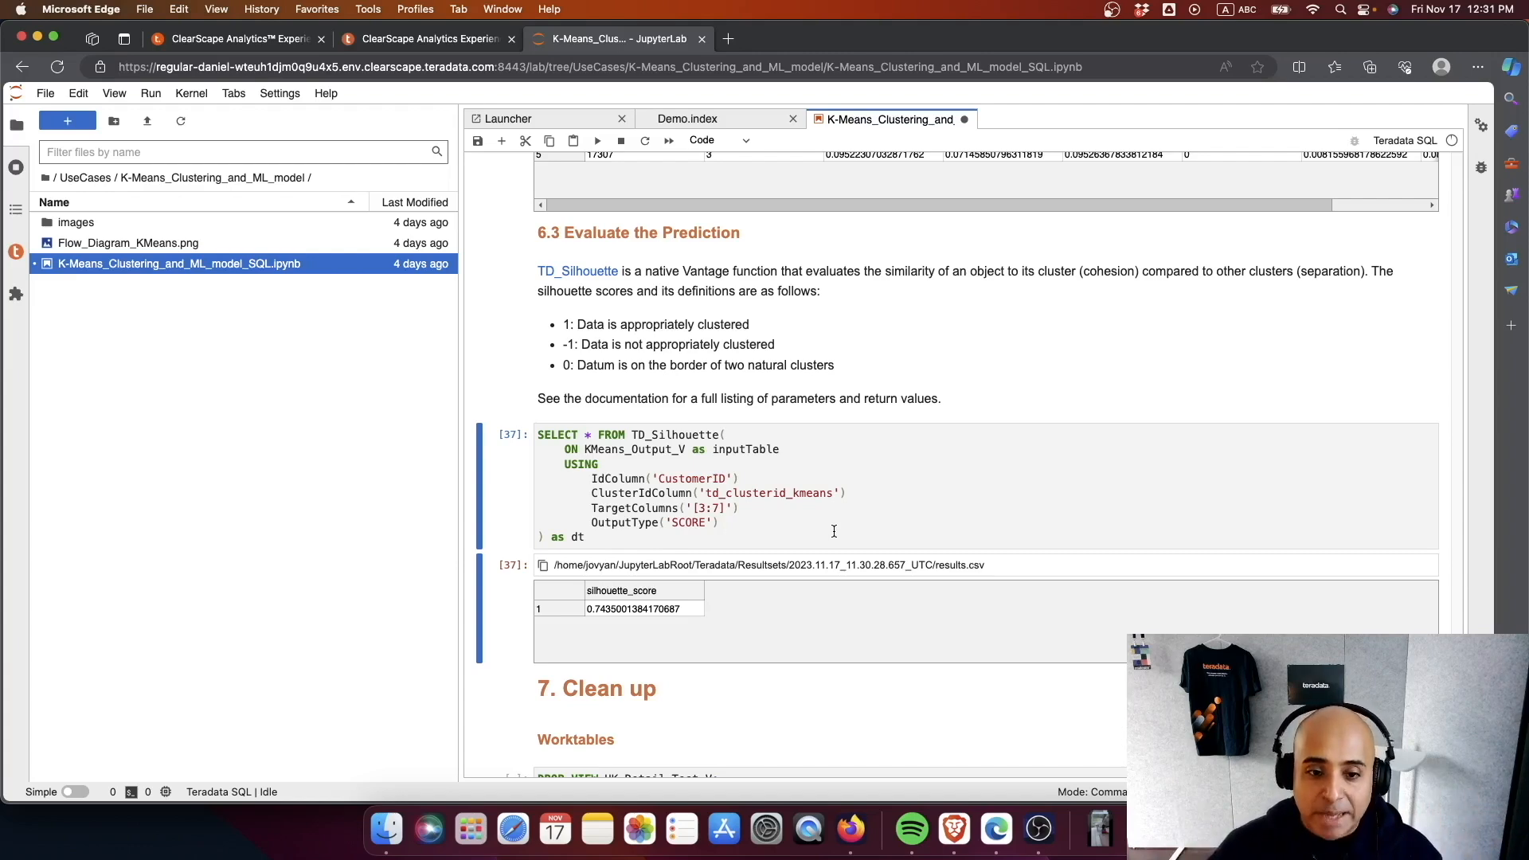
pyautogui.scroll(-10, 875, 549)
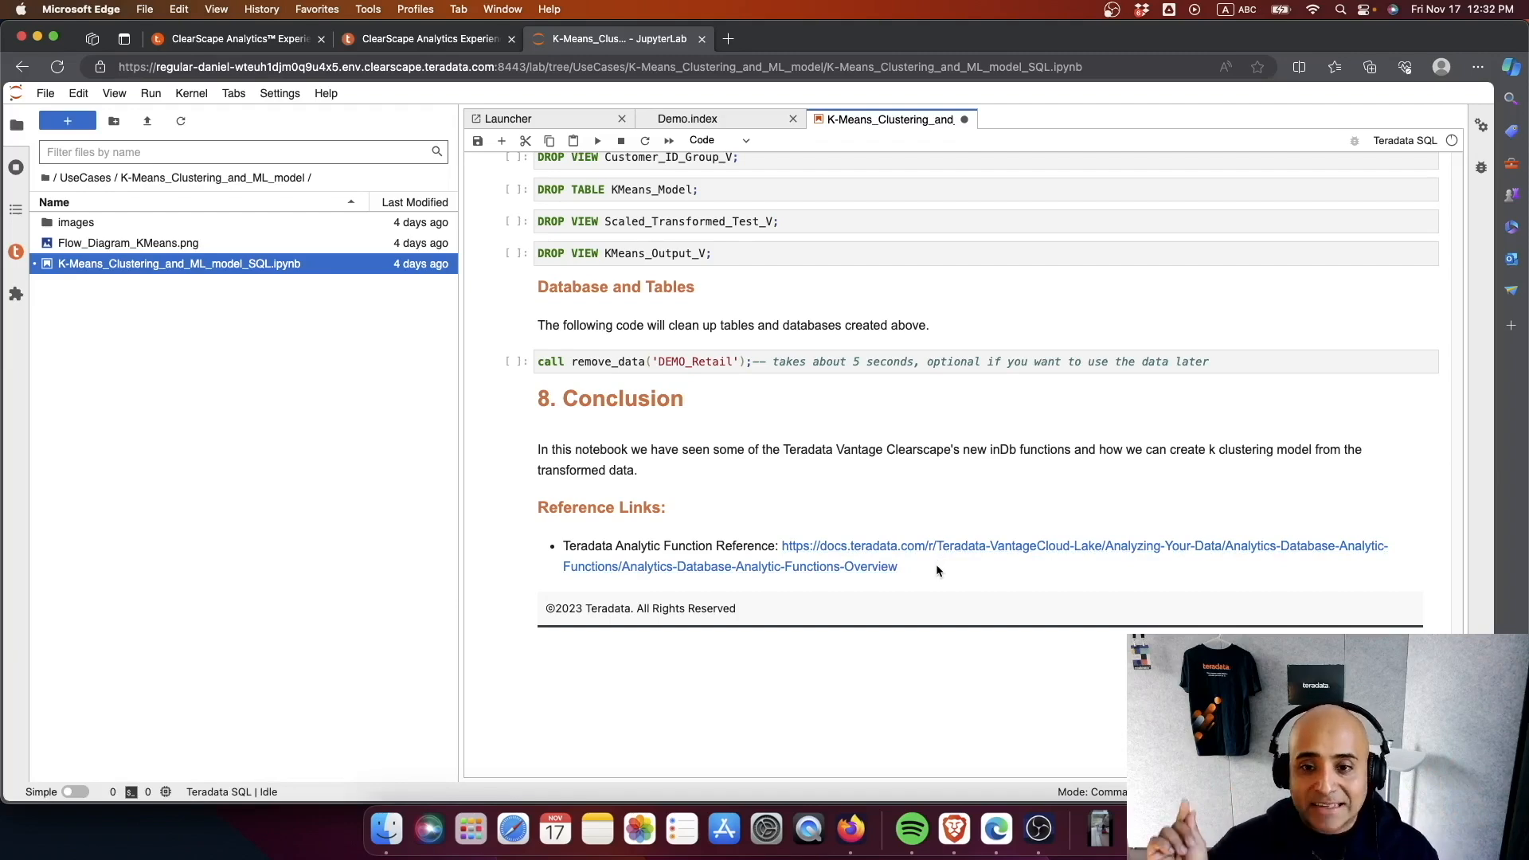